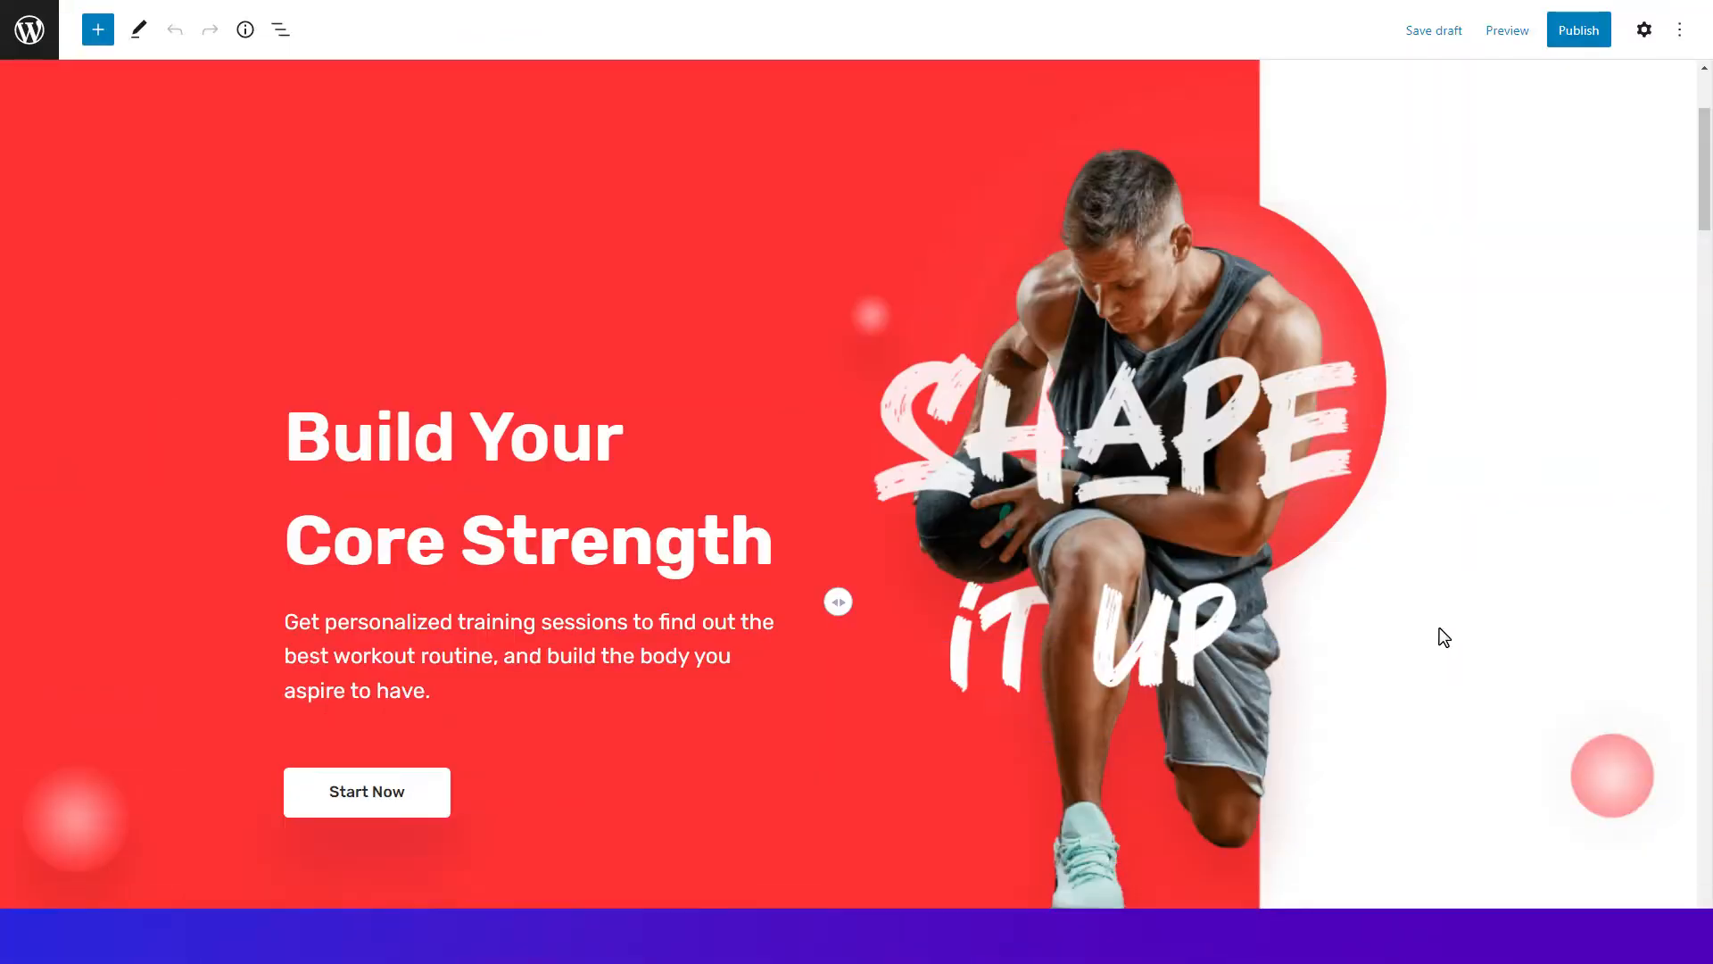
Insert the Essential Blocks Pricing Table block in the empty third column and open its settings
drag(1707, 167, 1707, 724)
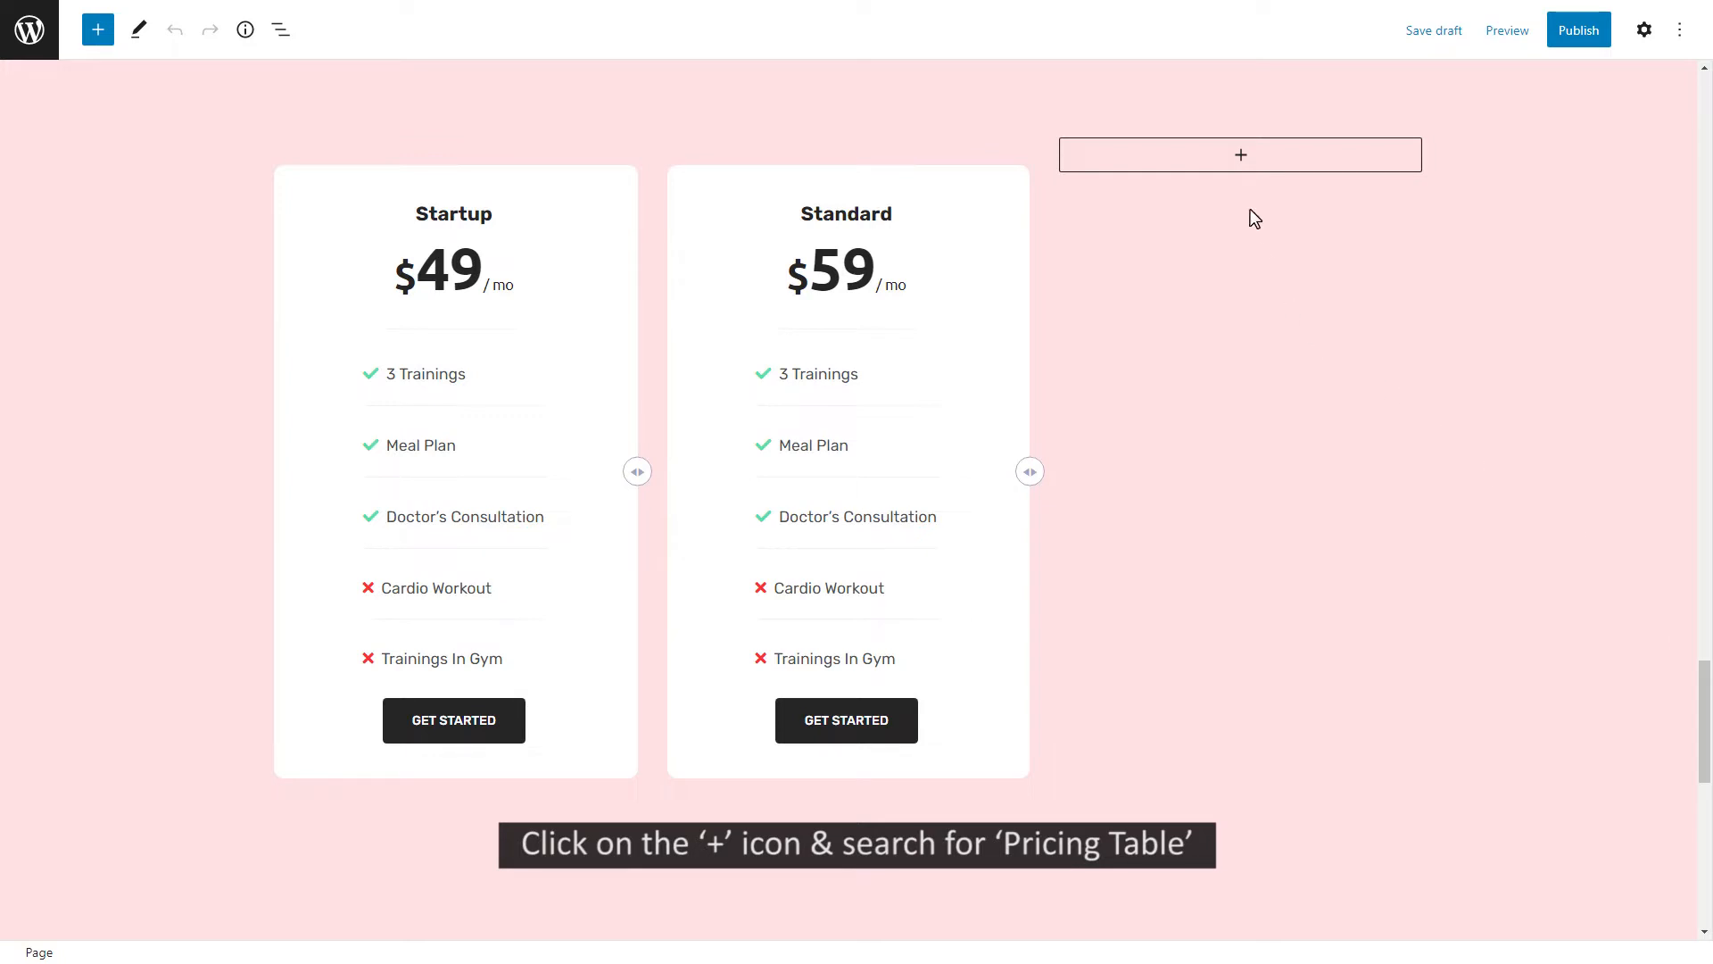
click(1241, 156)
text(Pricing Table)
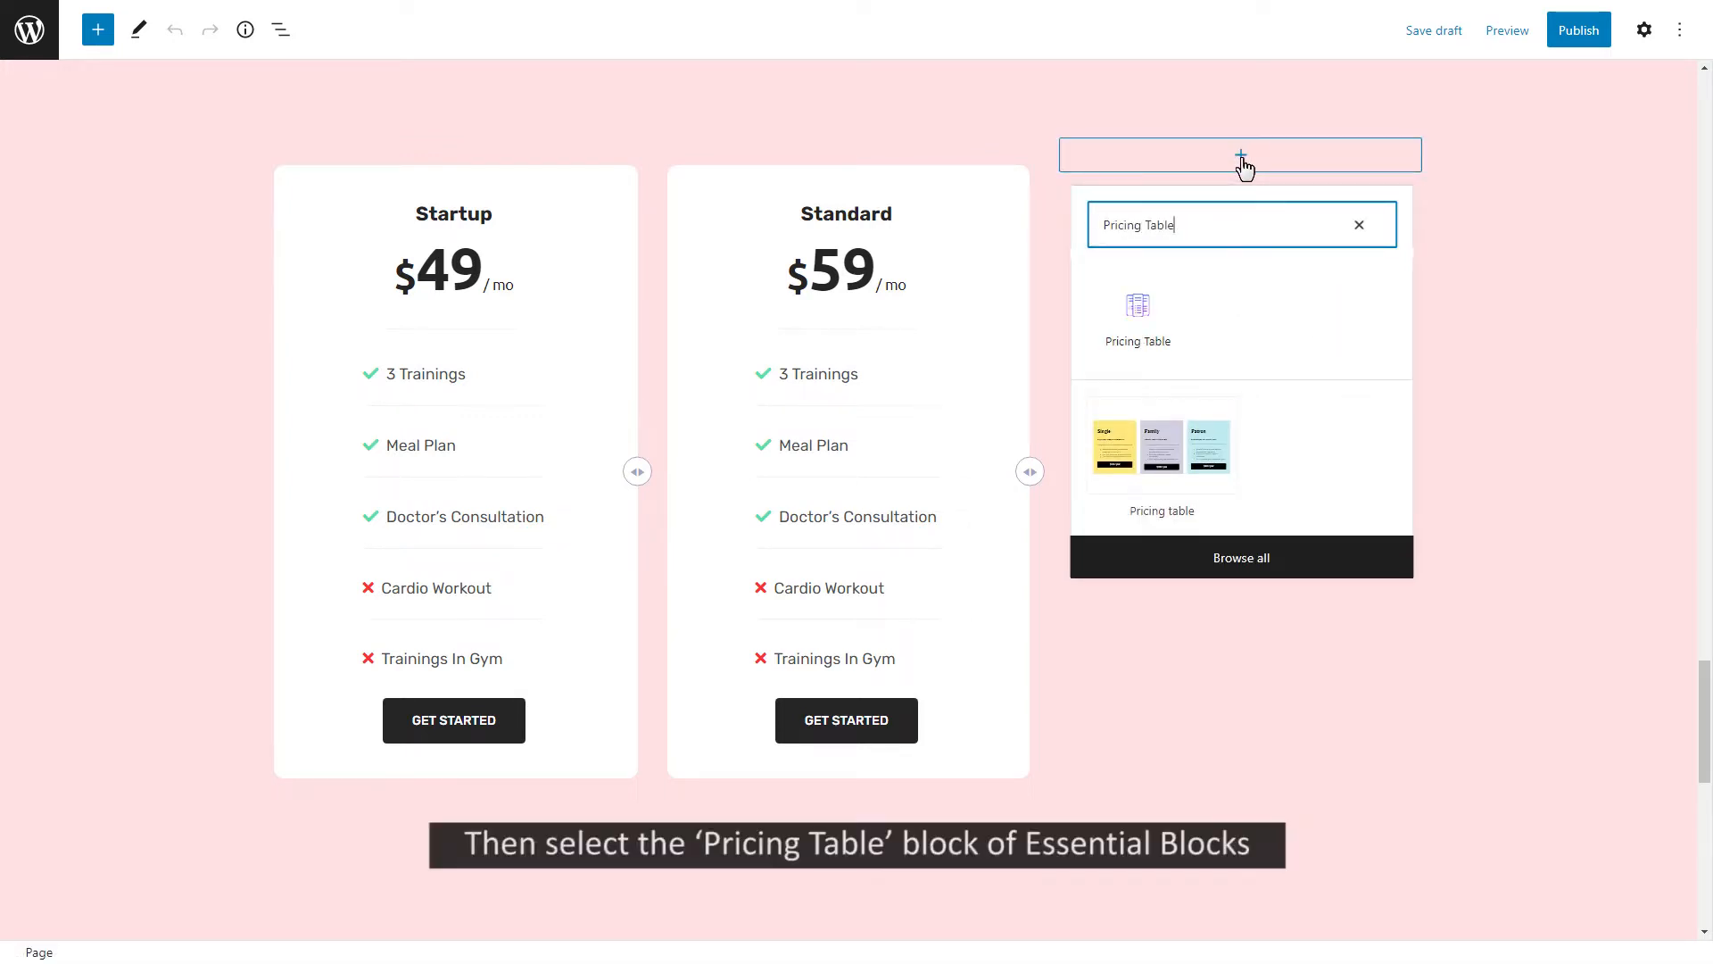
click(1138, 308)
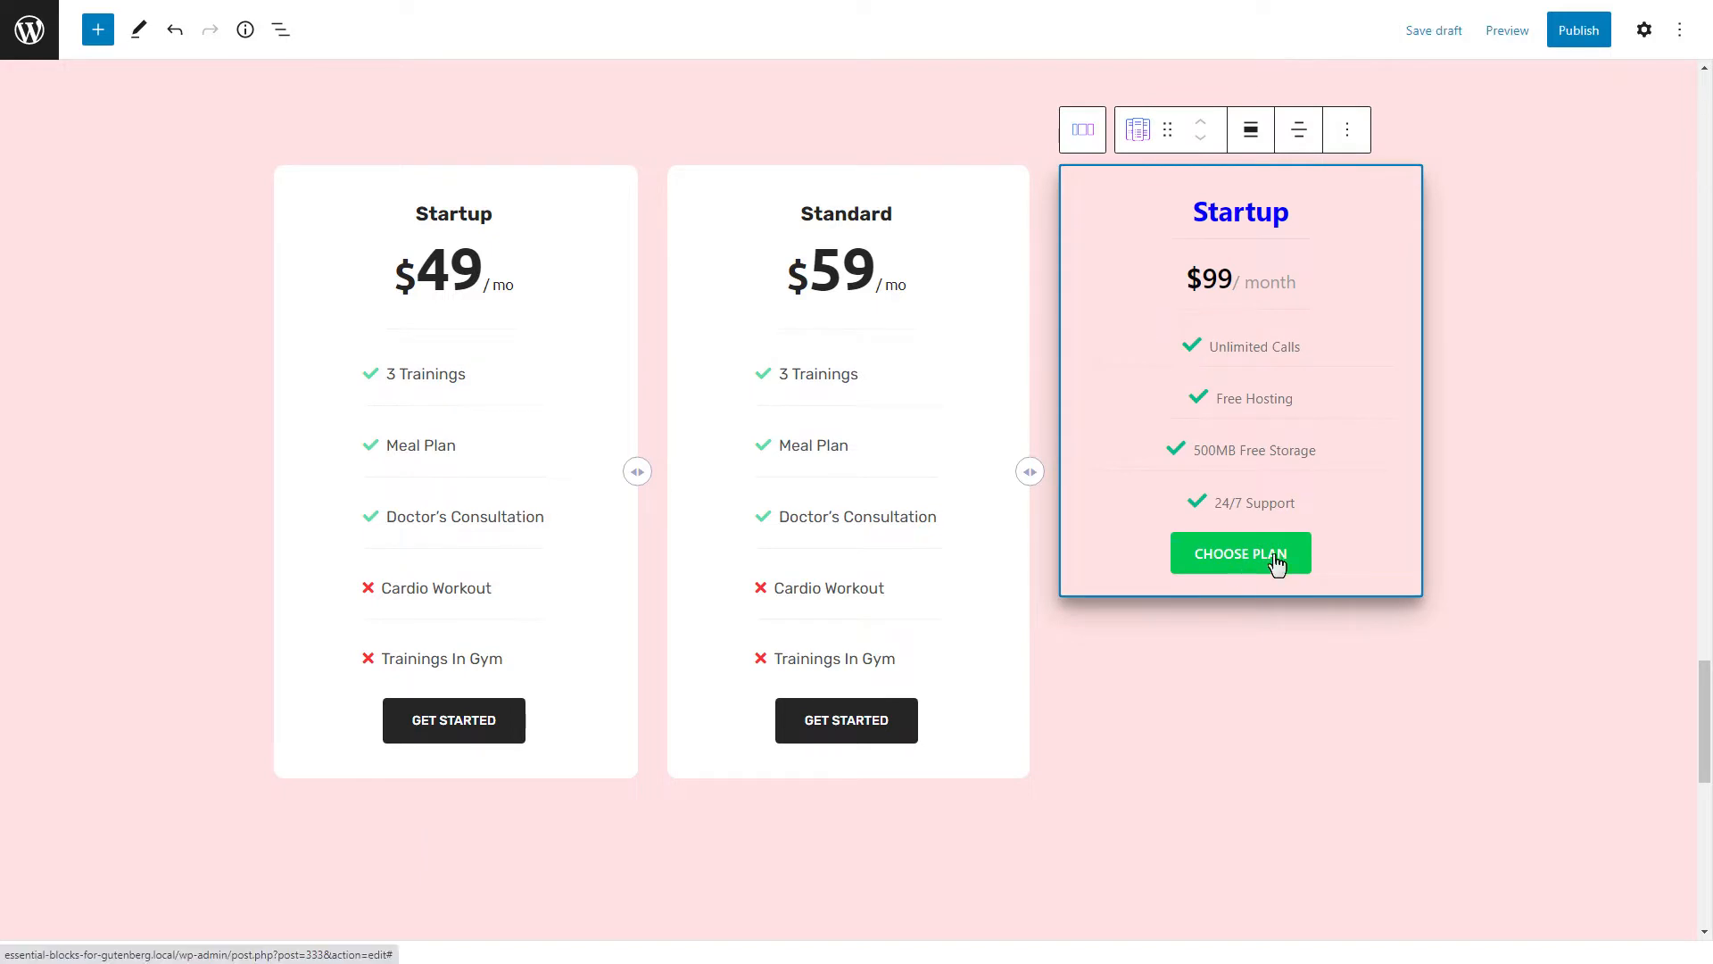
click(1644, 31)
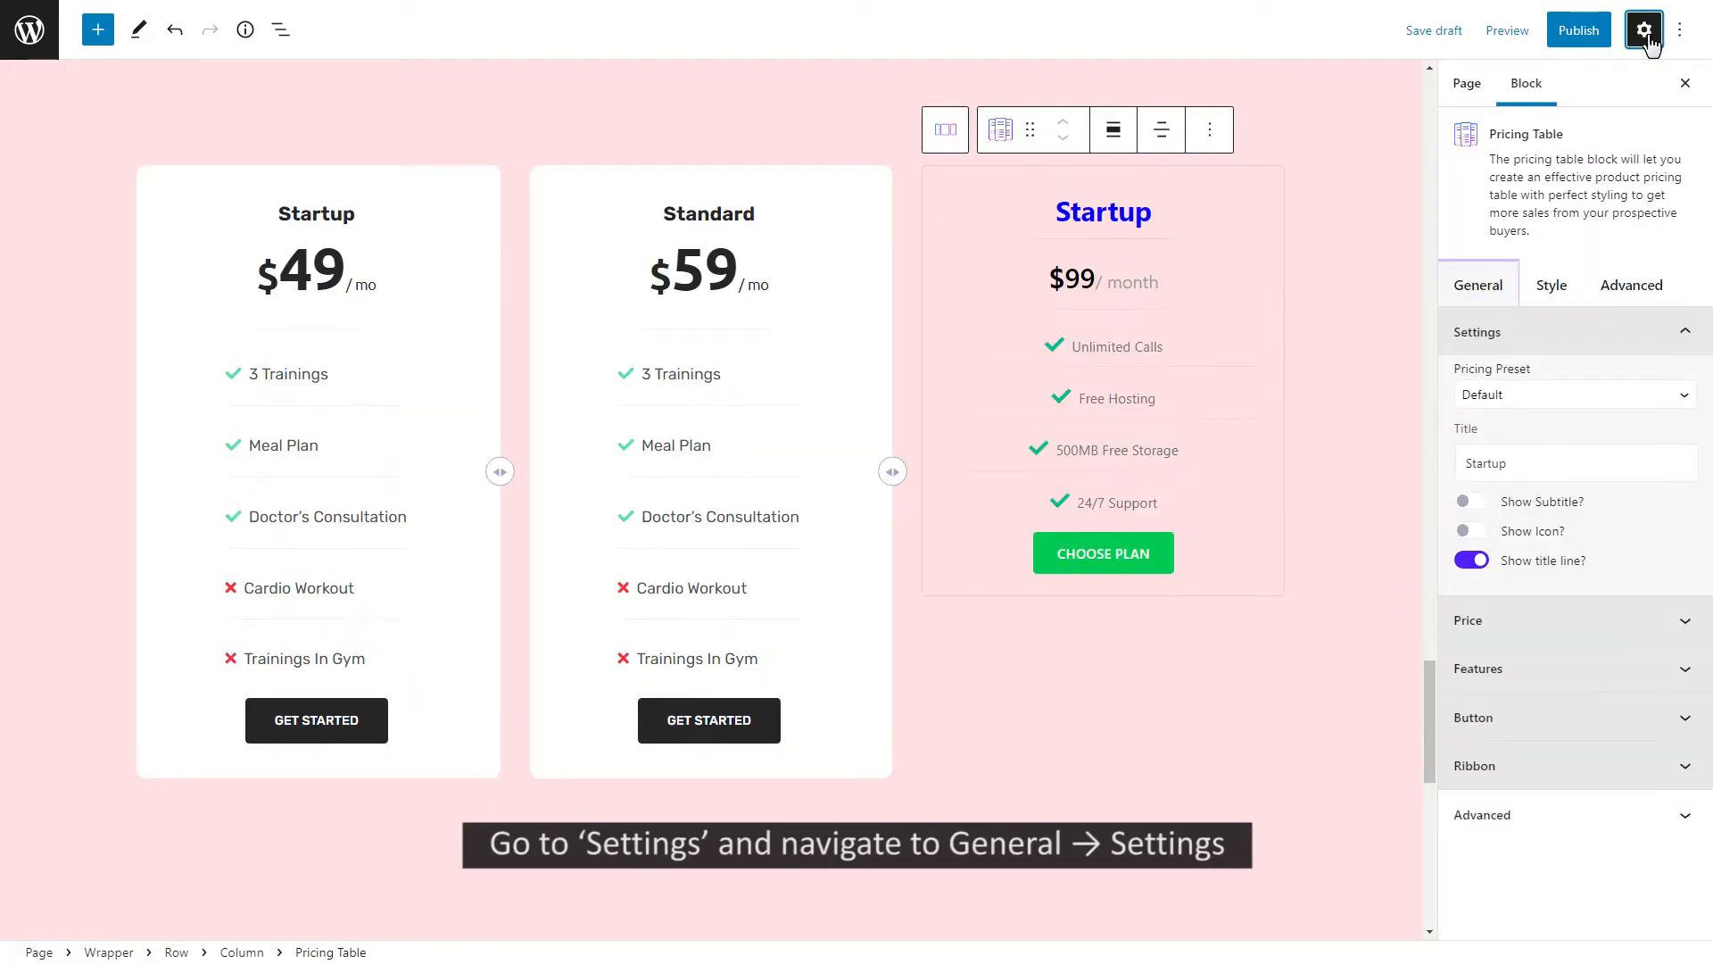
Try other pricing presets on the new table and return to Default
click(1546, 398)
click(1541, 437)
click(1546, 398)
click(1532, 452)
click(1526, 406)
click(1525, 420)
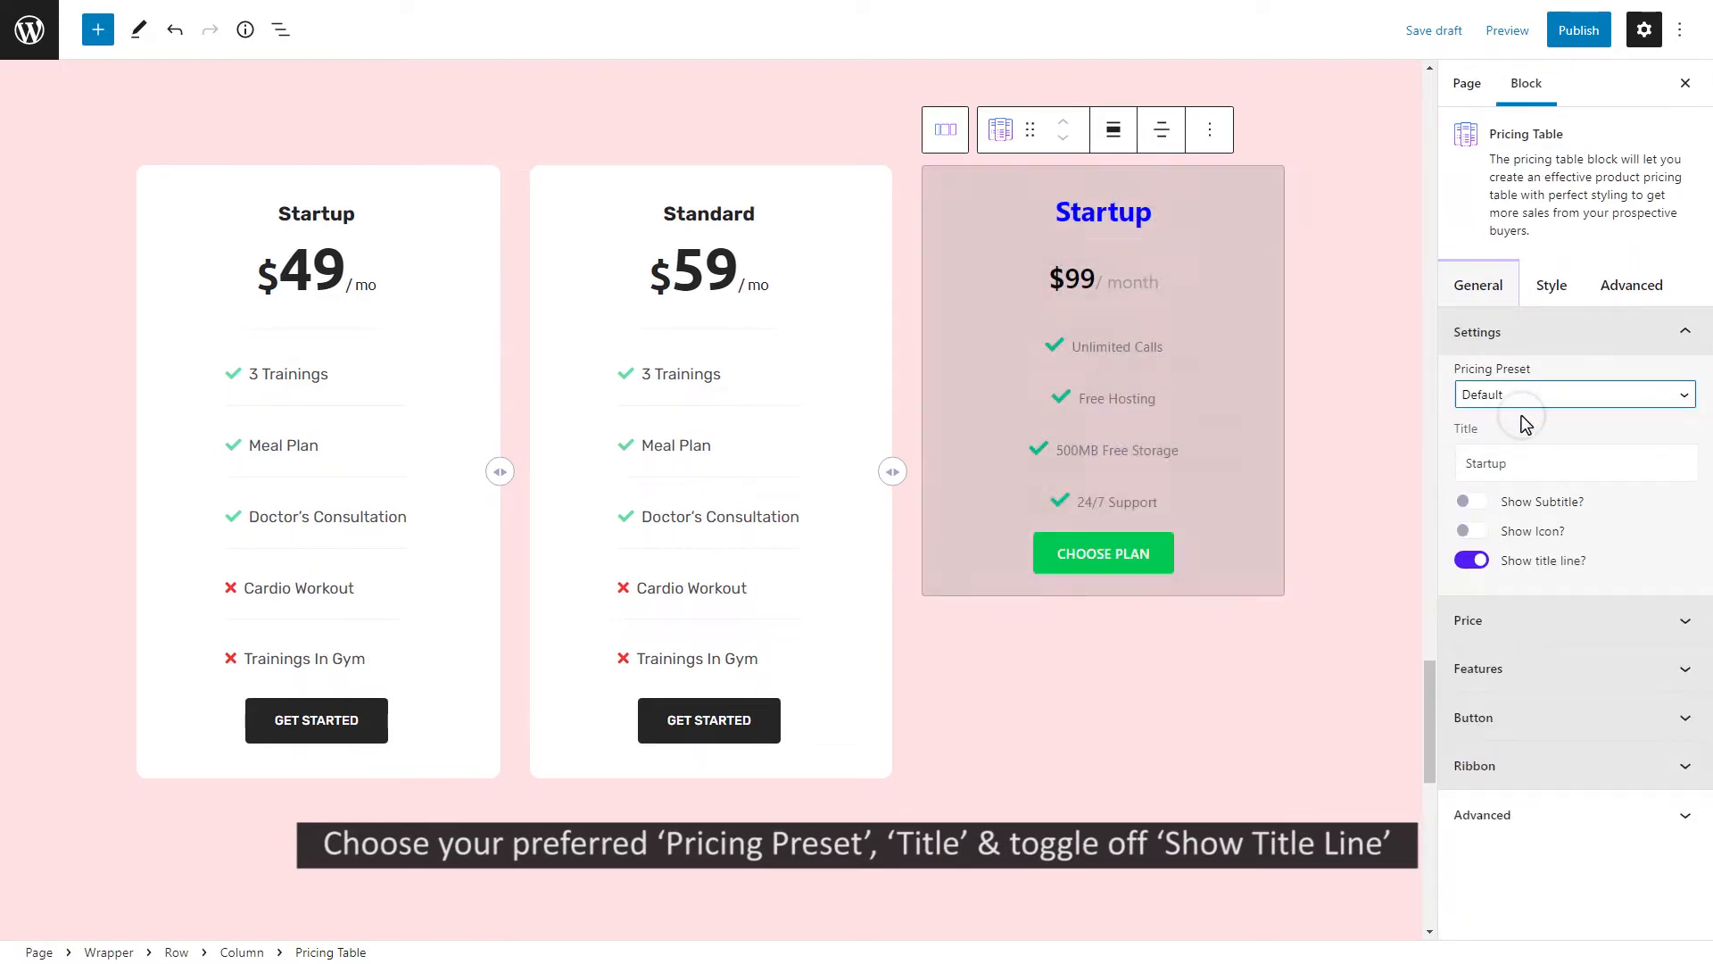
Set the new table's title to "Enterprice" and hide its title line
double_click(1510, 460)
text(Enterprice)
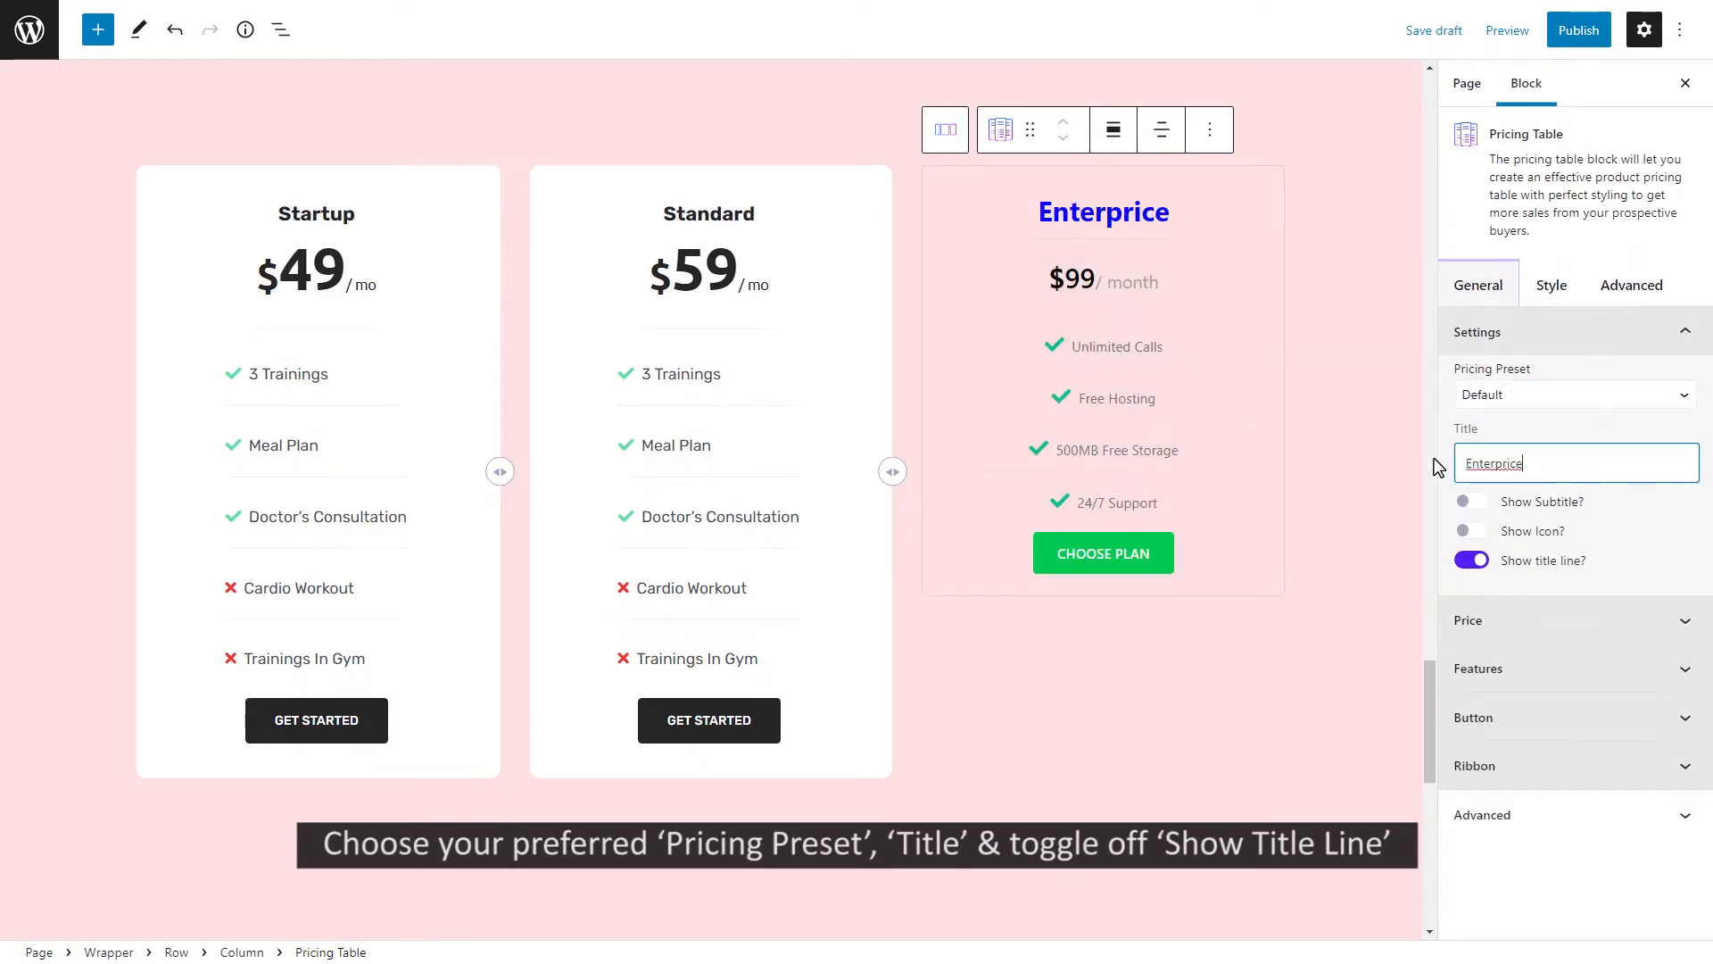
click(1468, 561)
Put the new table's price on sale at 69 and set the price period to "mo"
click(1513, 620)
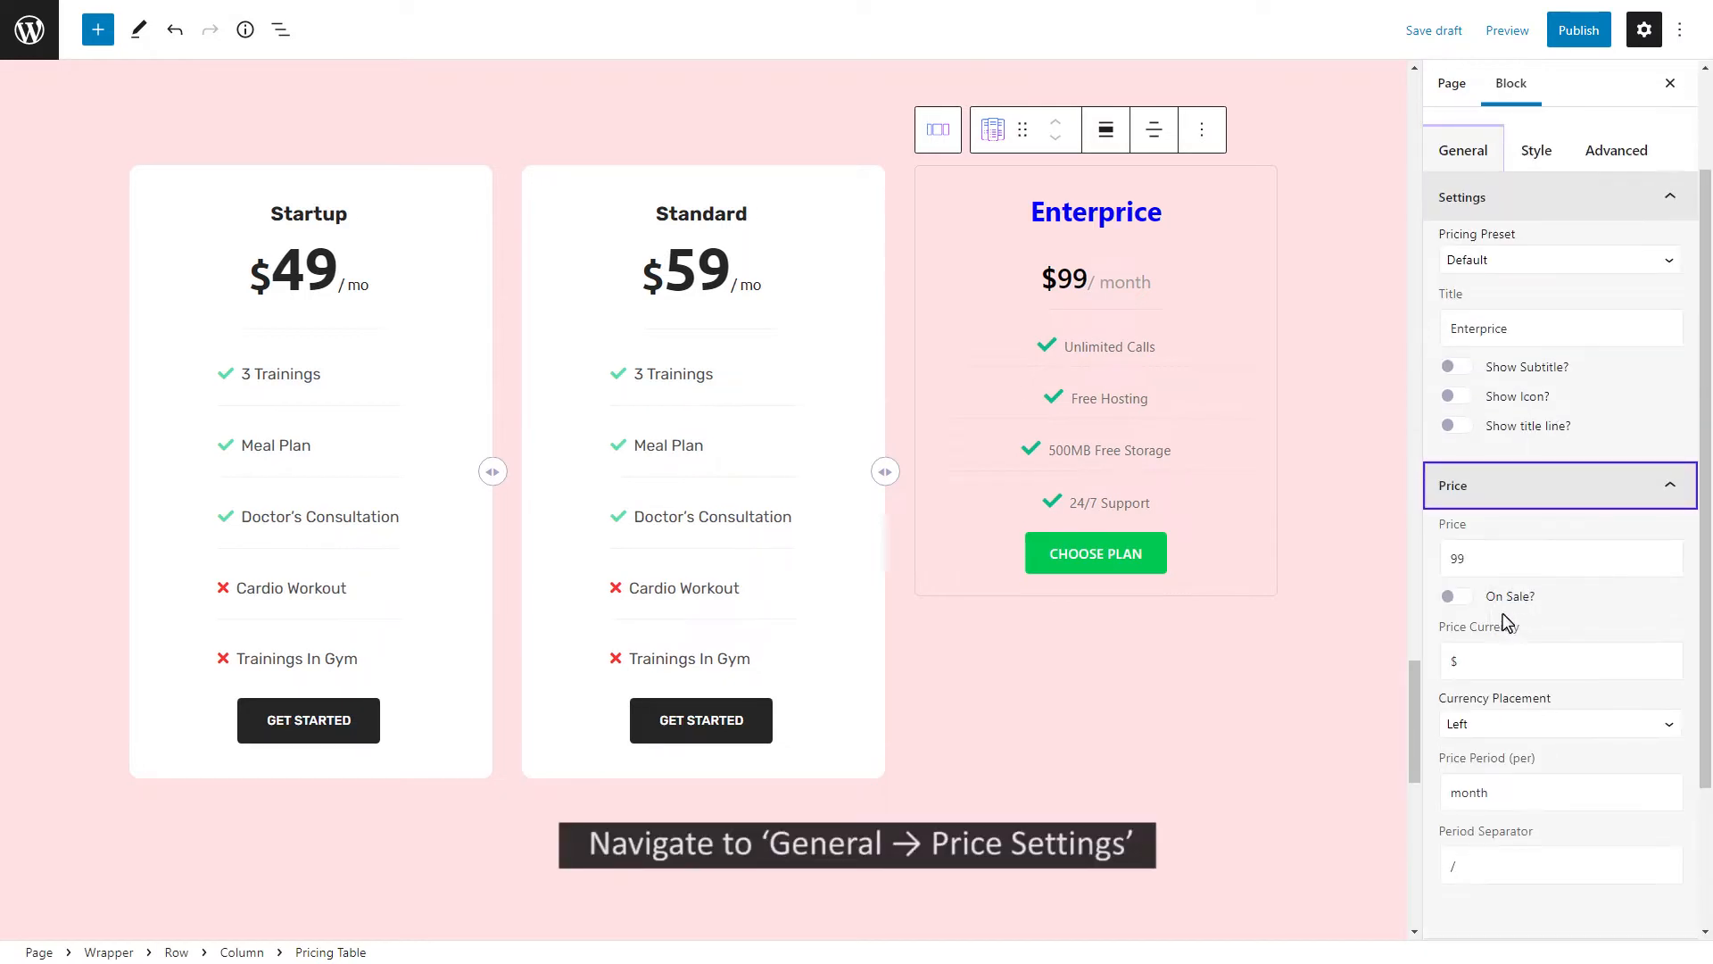
click(1456, 596)
drag(1465, 660, 1379, 667)
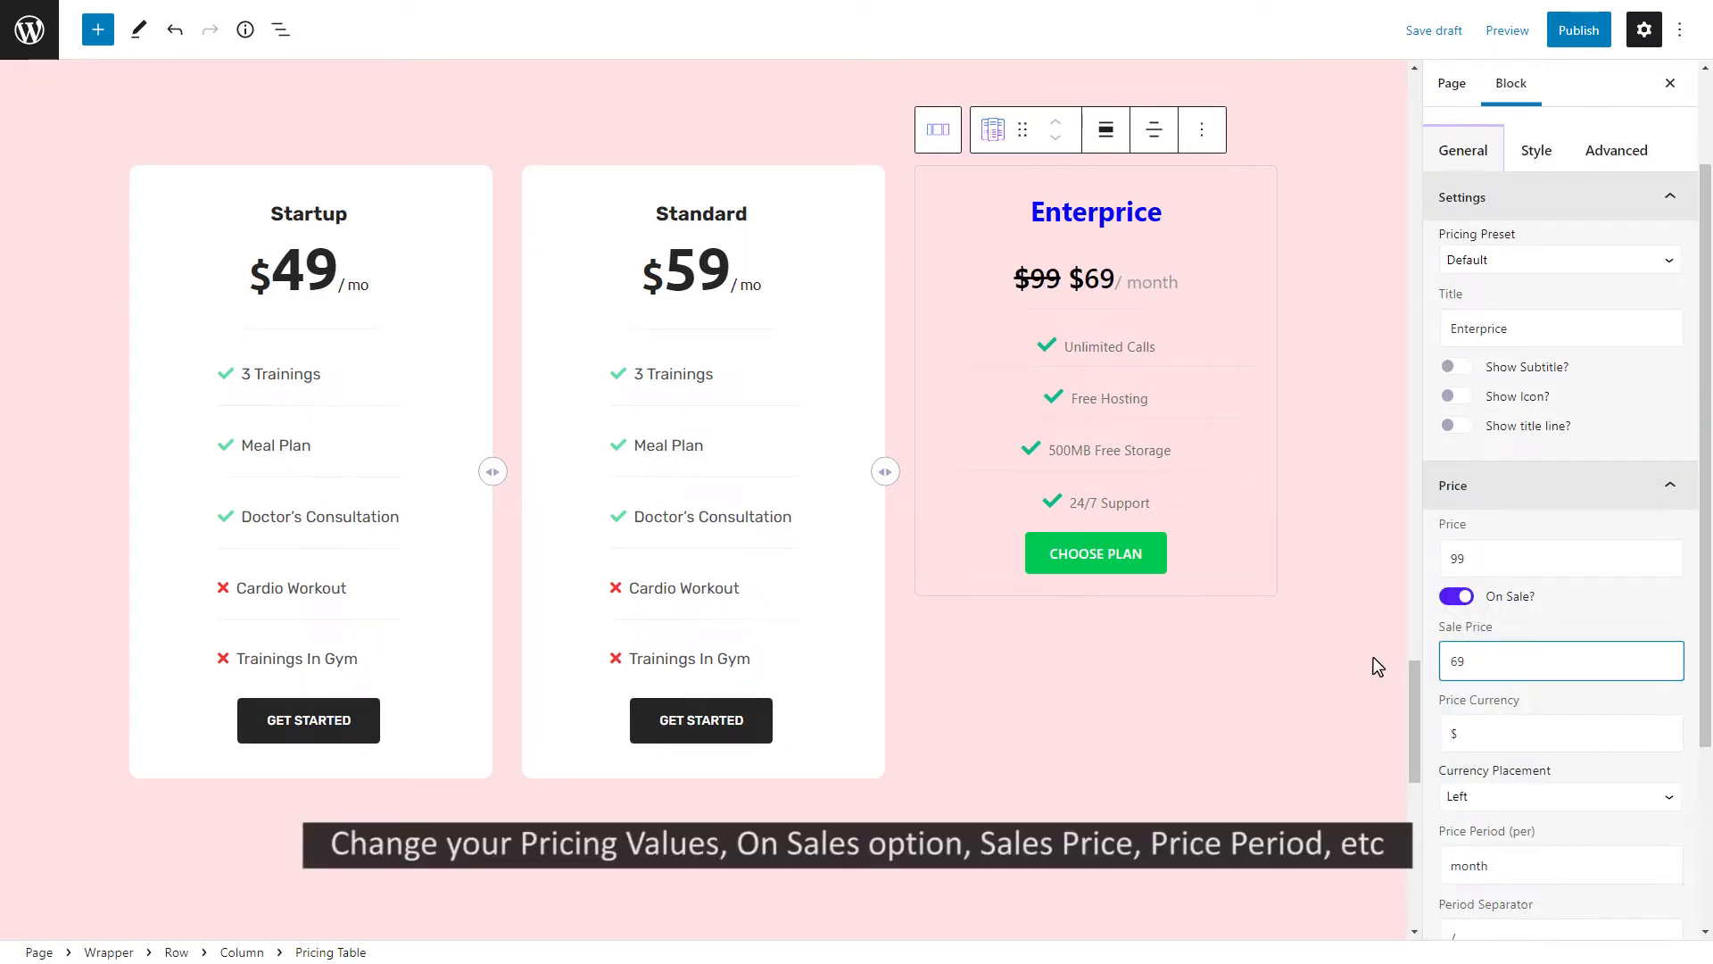
drag(1495, 861, 1379, 870)
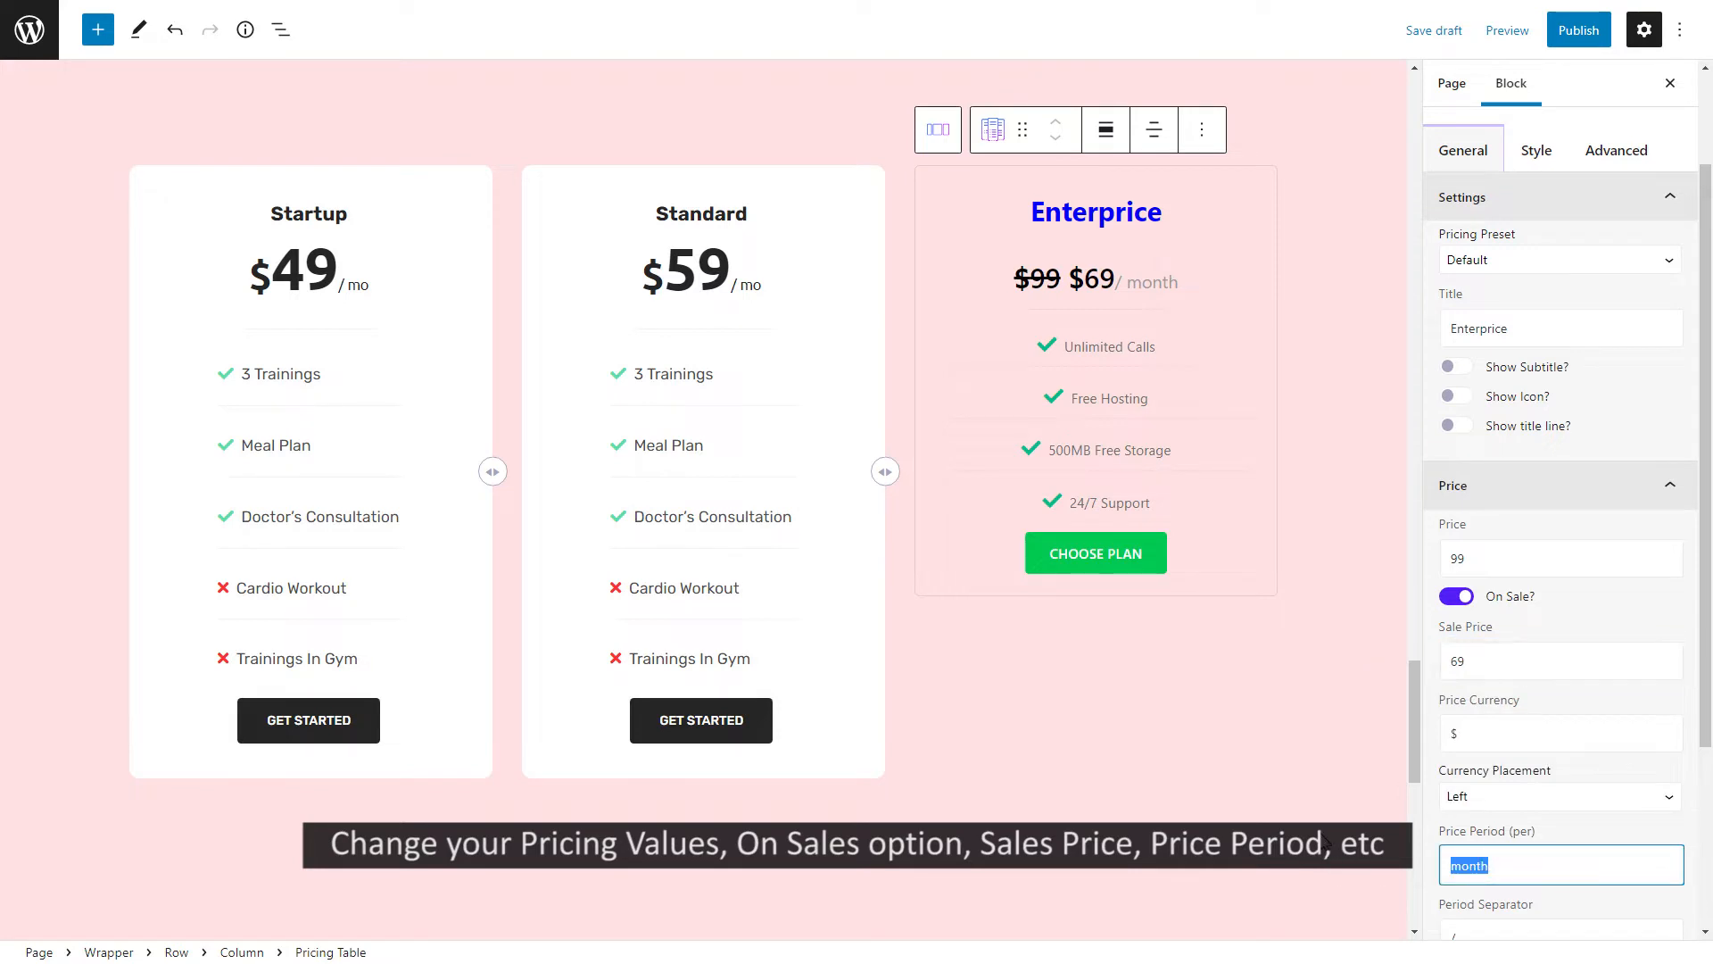
text(mo)
Rename the first two features of the new table as "10 Trainings" and "Meal Plan"
scroll(1707, 785, down, 3)
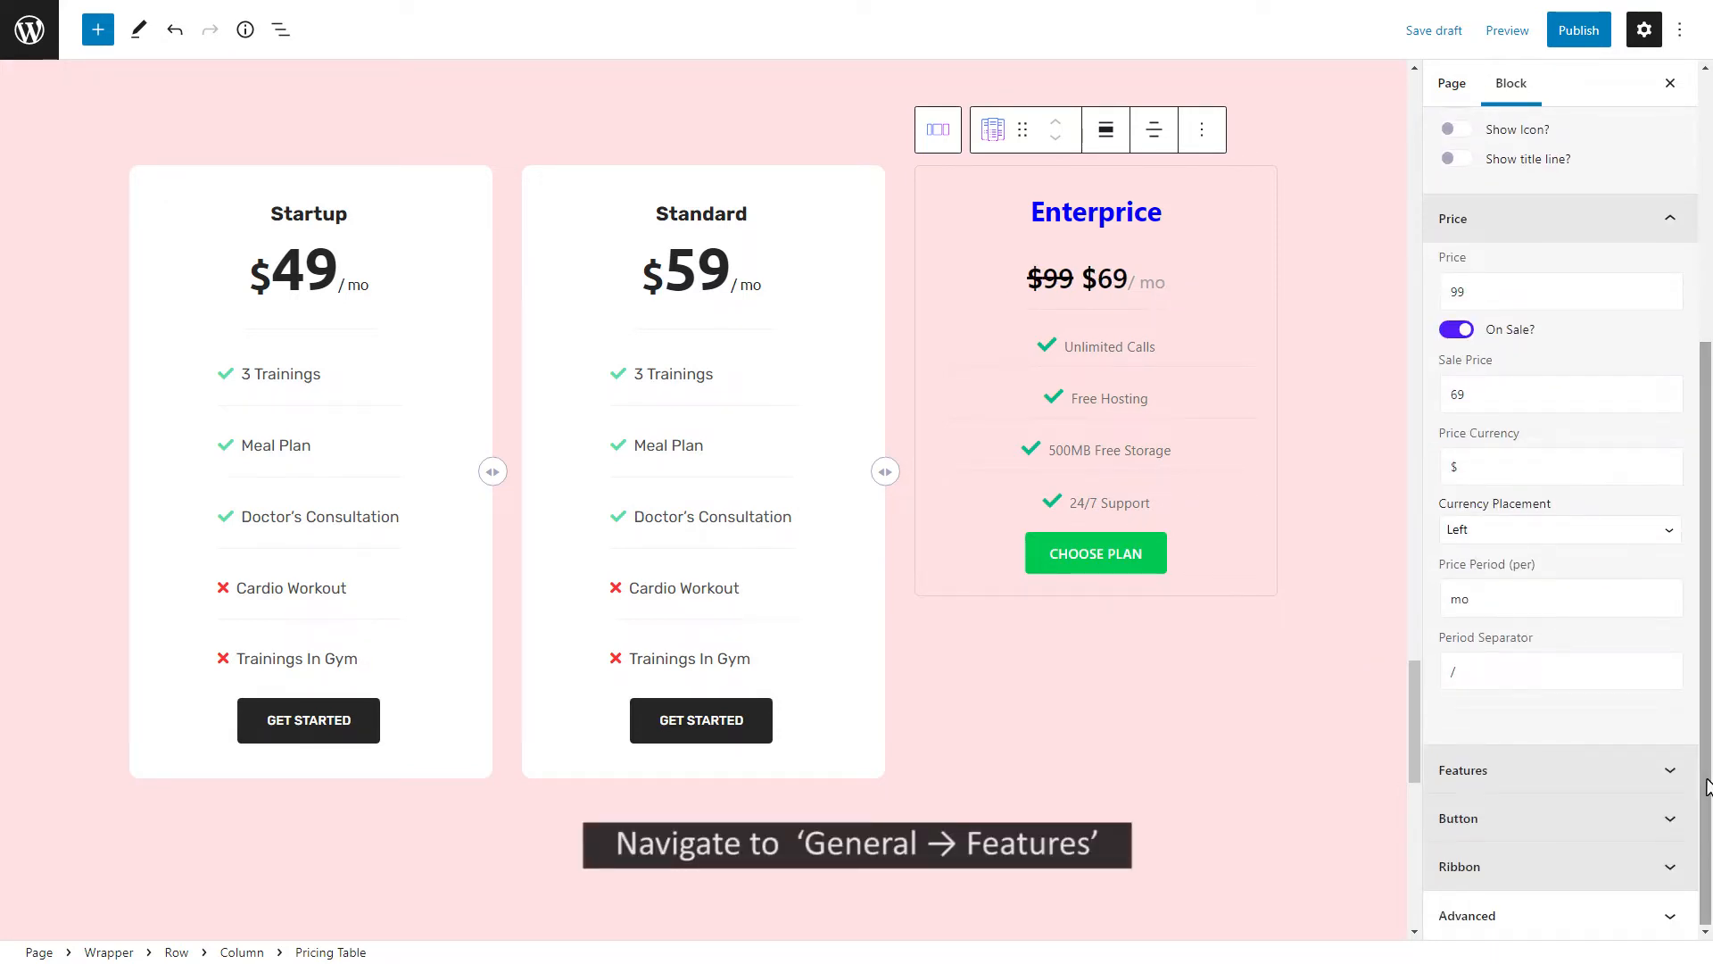
click(1588, 769)
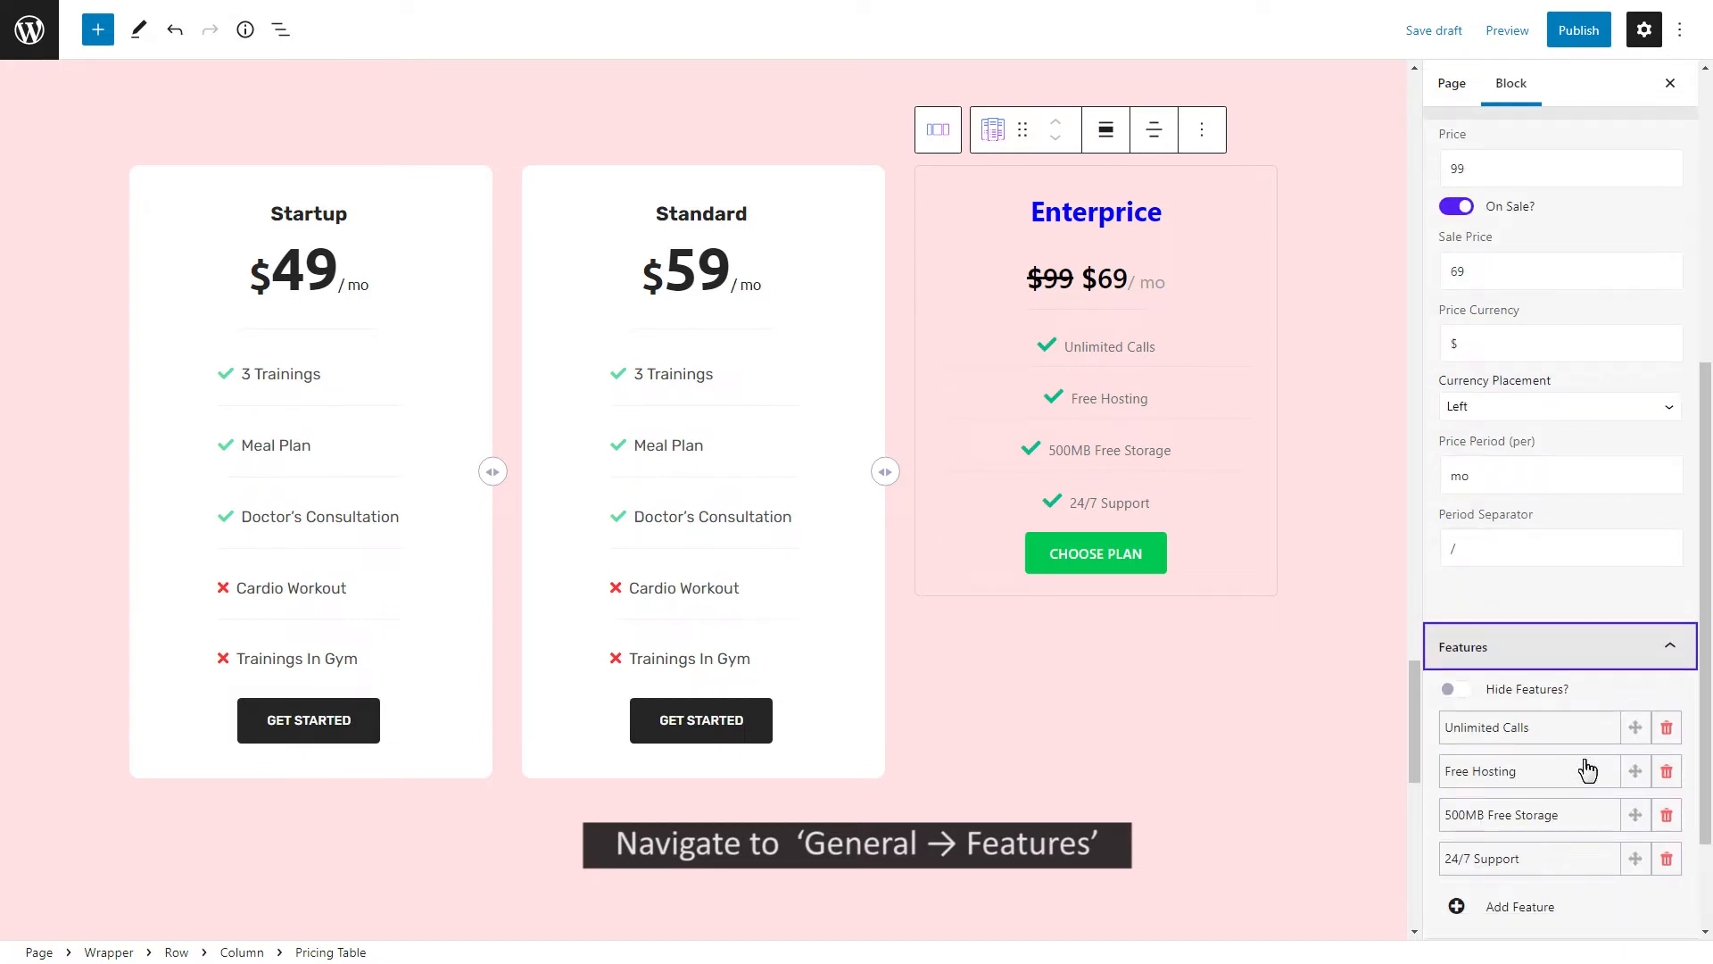
click(1564, 728)
drag(1553, 795, 1317, 796)
text(10 Trainings)
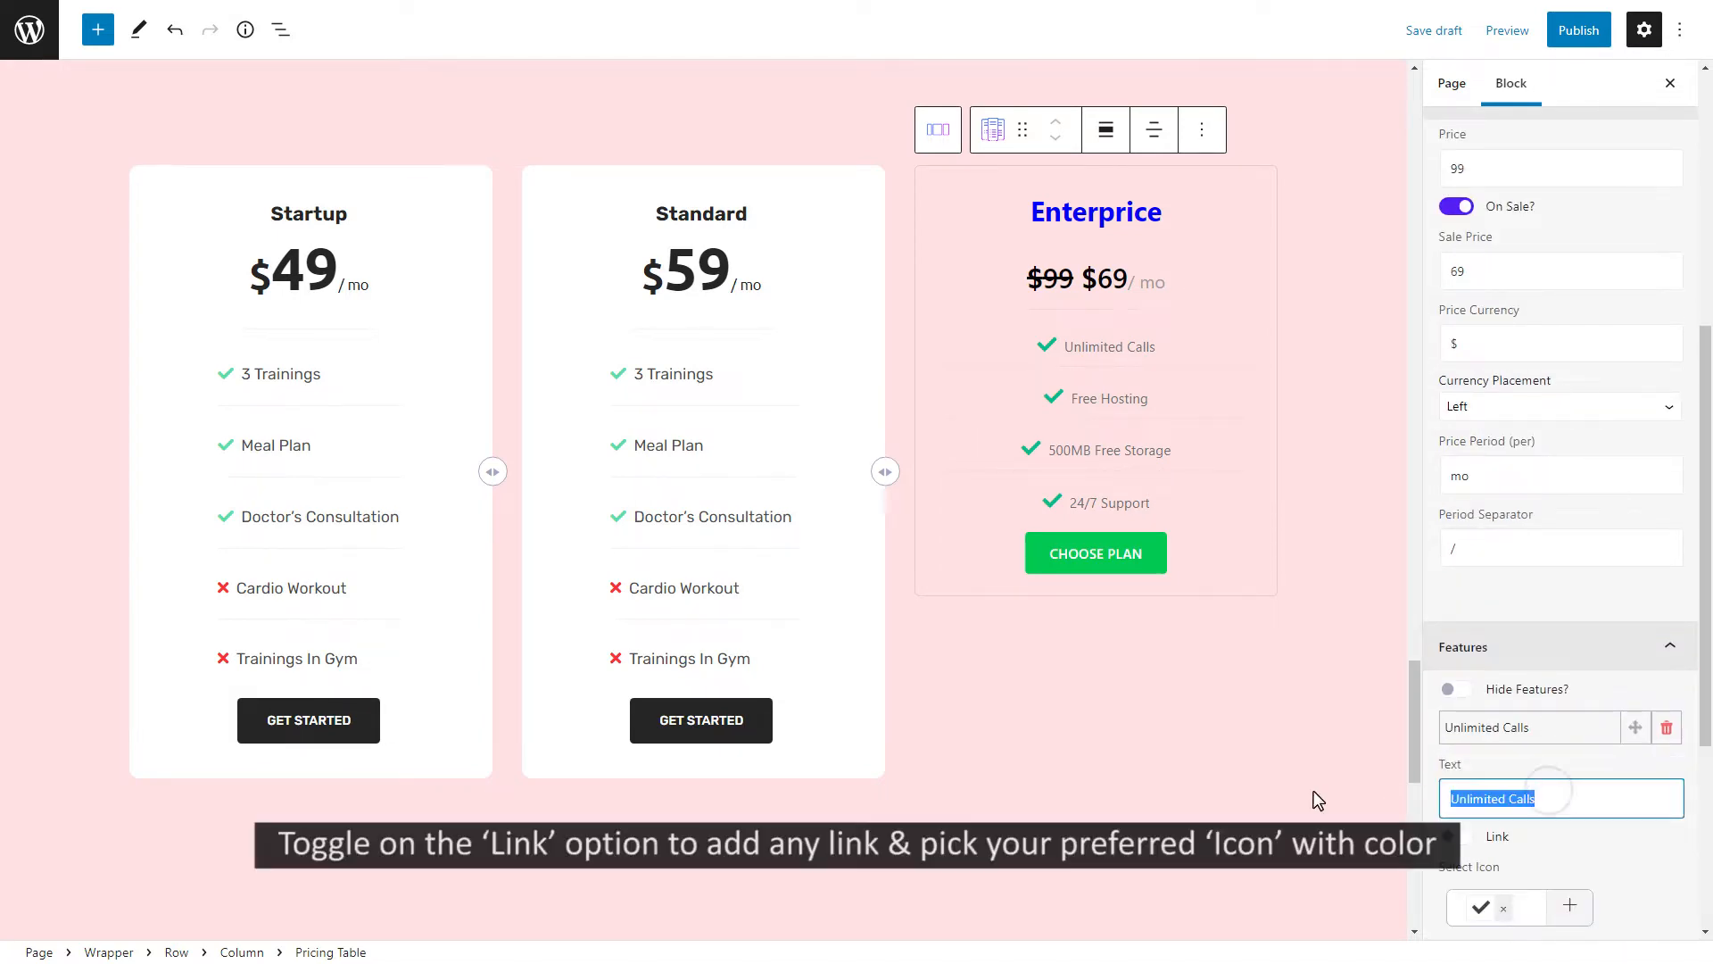
click(1502, 732)
click(1550, 776)
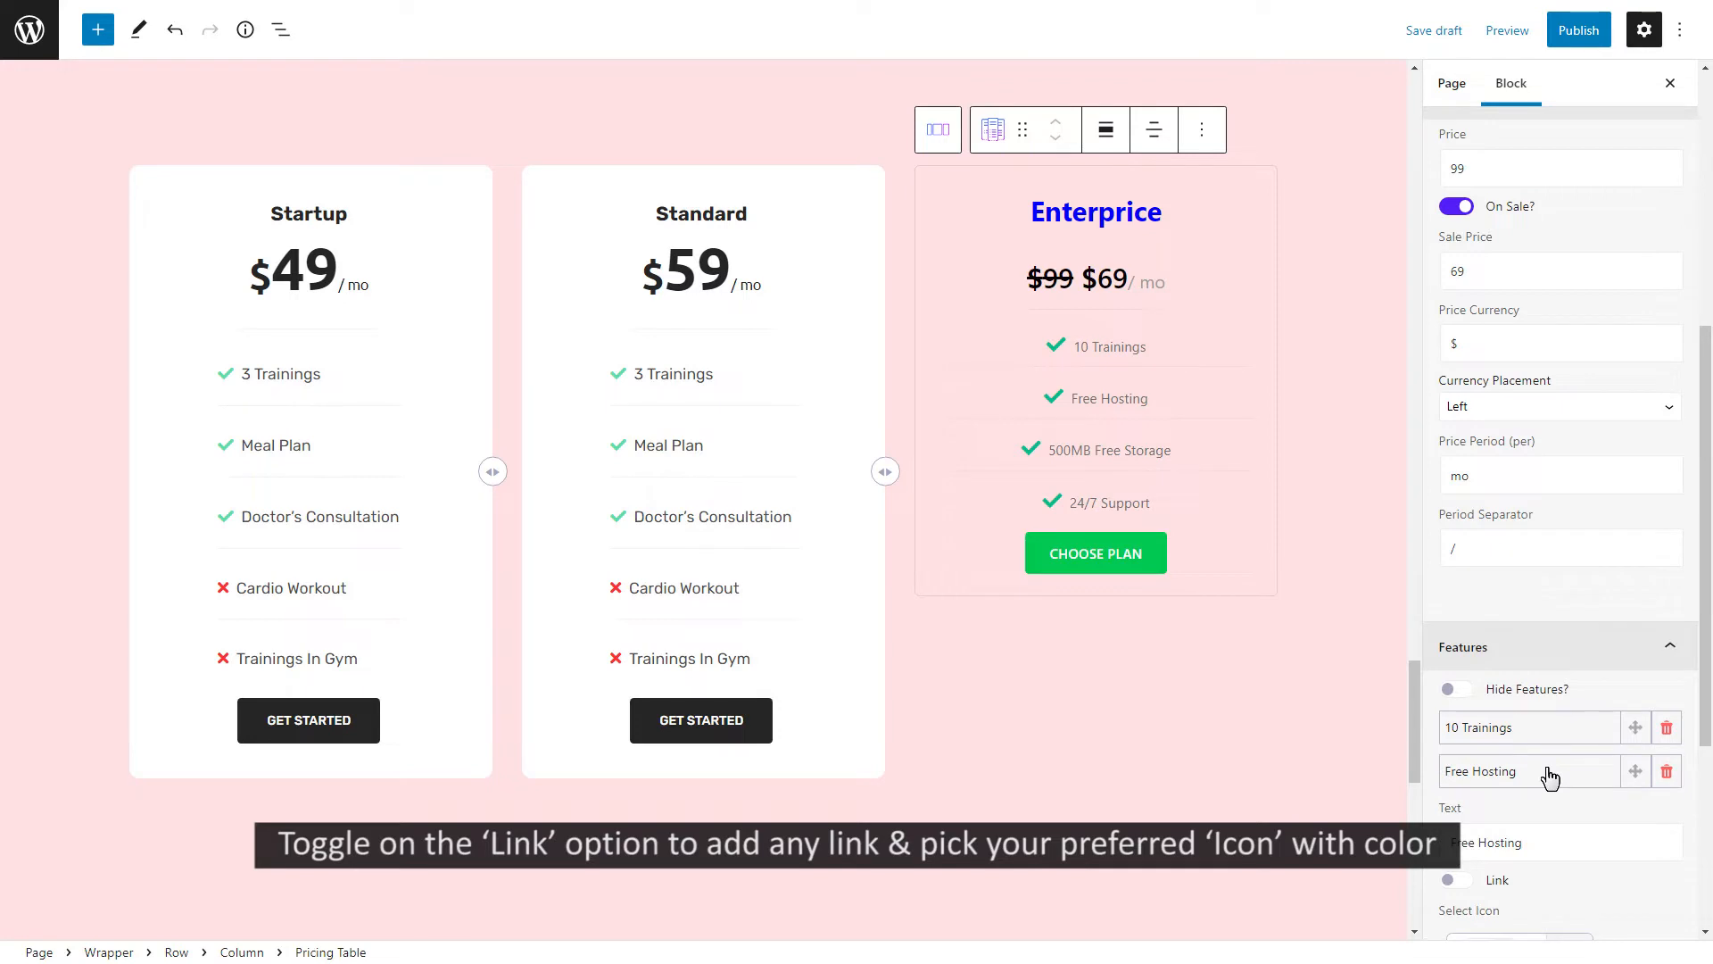
drag(1532, 850, 1436, 844)
text(Meal Plan)
click(1526, 771)
Rename the third and fourth features as "Doctor's Consultation" and "Cardio Workout"
click(1557, 815)
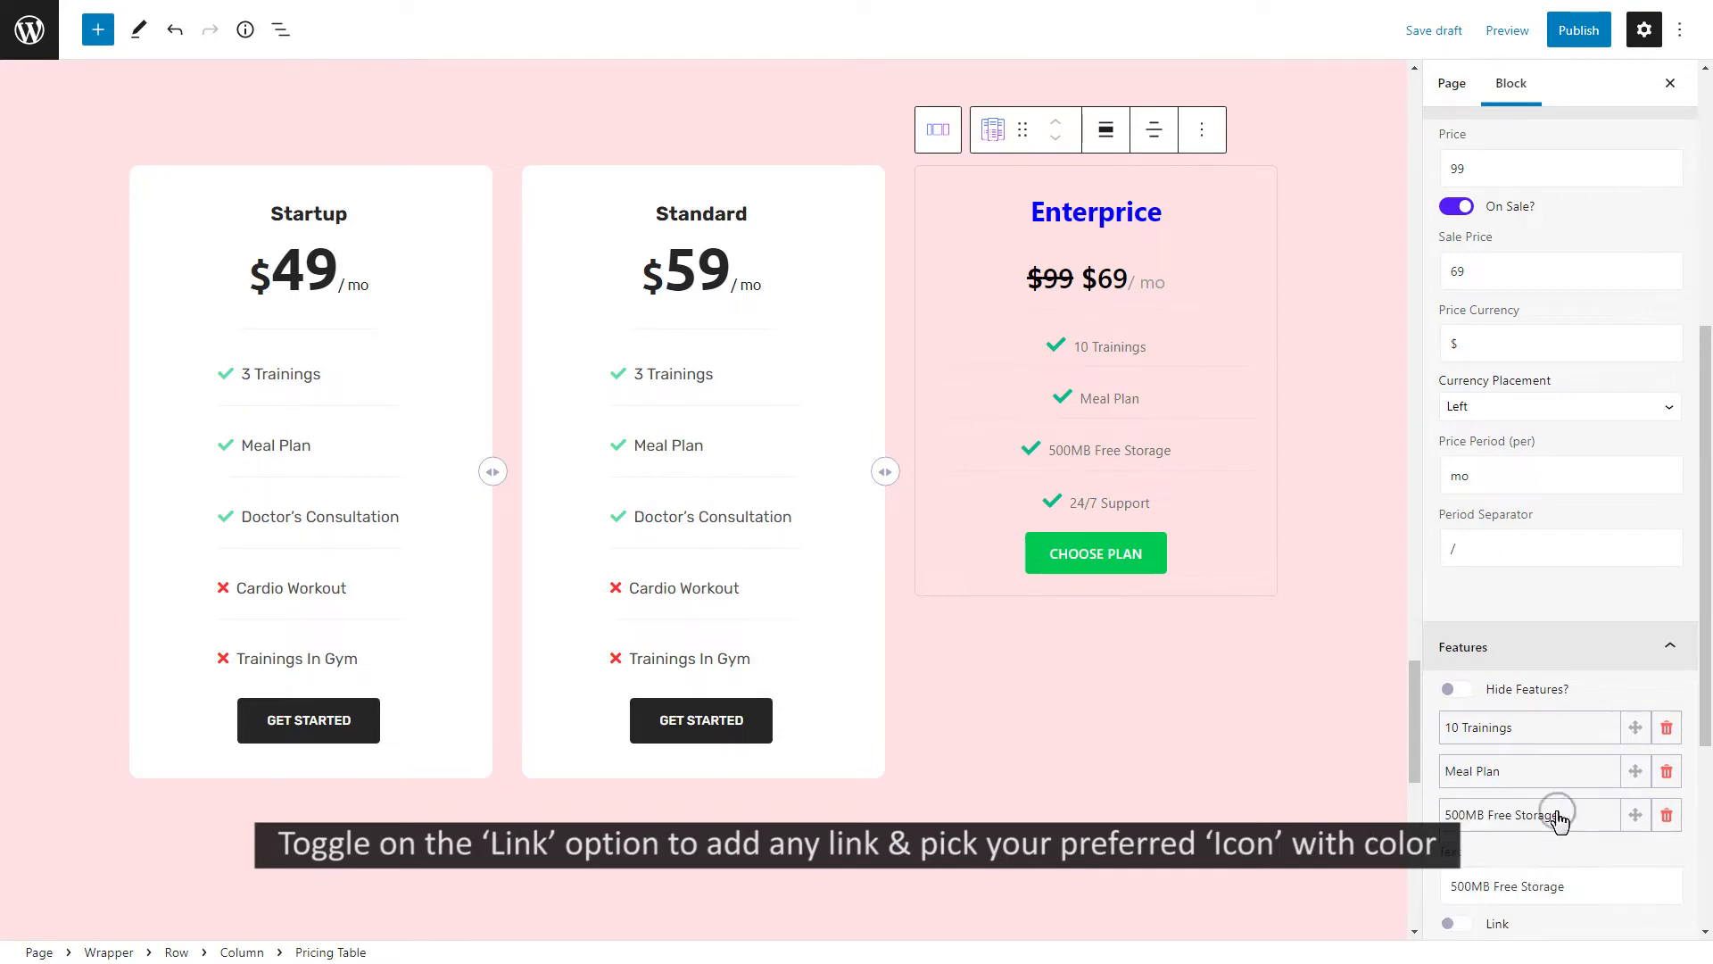
drag(1571, 886, 1438, 886)
text(Doctor's Consultation)
click(1544, 814)
click(1553, 860)
scroll(1554, 862, down, 3)
drag(1539, 694, 1403, 694)
text(Cardio Workout)
click(1535, 629)
Add a fifth feature to the list and name it "Trainings In Gym"
click(1537, 763)
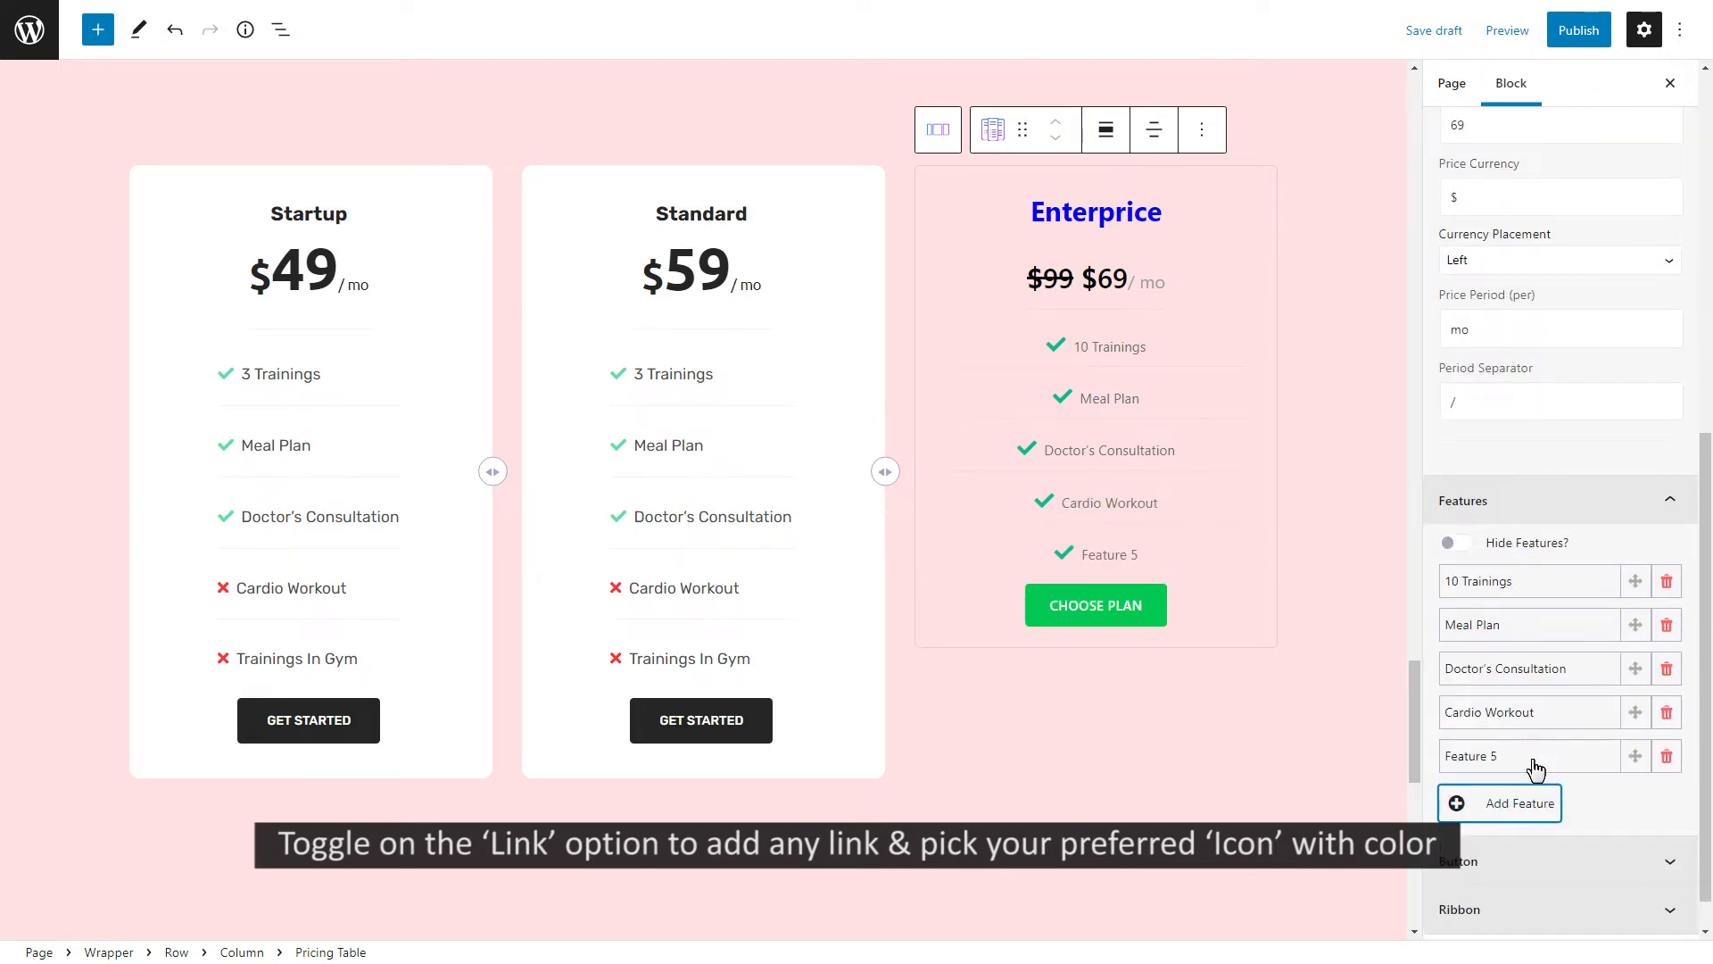
click(1523, 758)
scroll(1524, 759, down, 3)
drag(1549, 558, 1442, 571)
text(Trainings In Gym)
Try the link option on the Trainings In Gym feature, then clear its icon and reselect the plain check mark
click(1457, 594)
click(1457, 596)
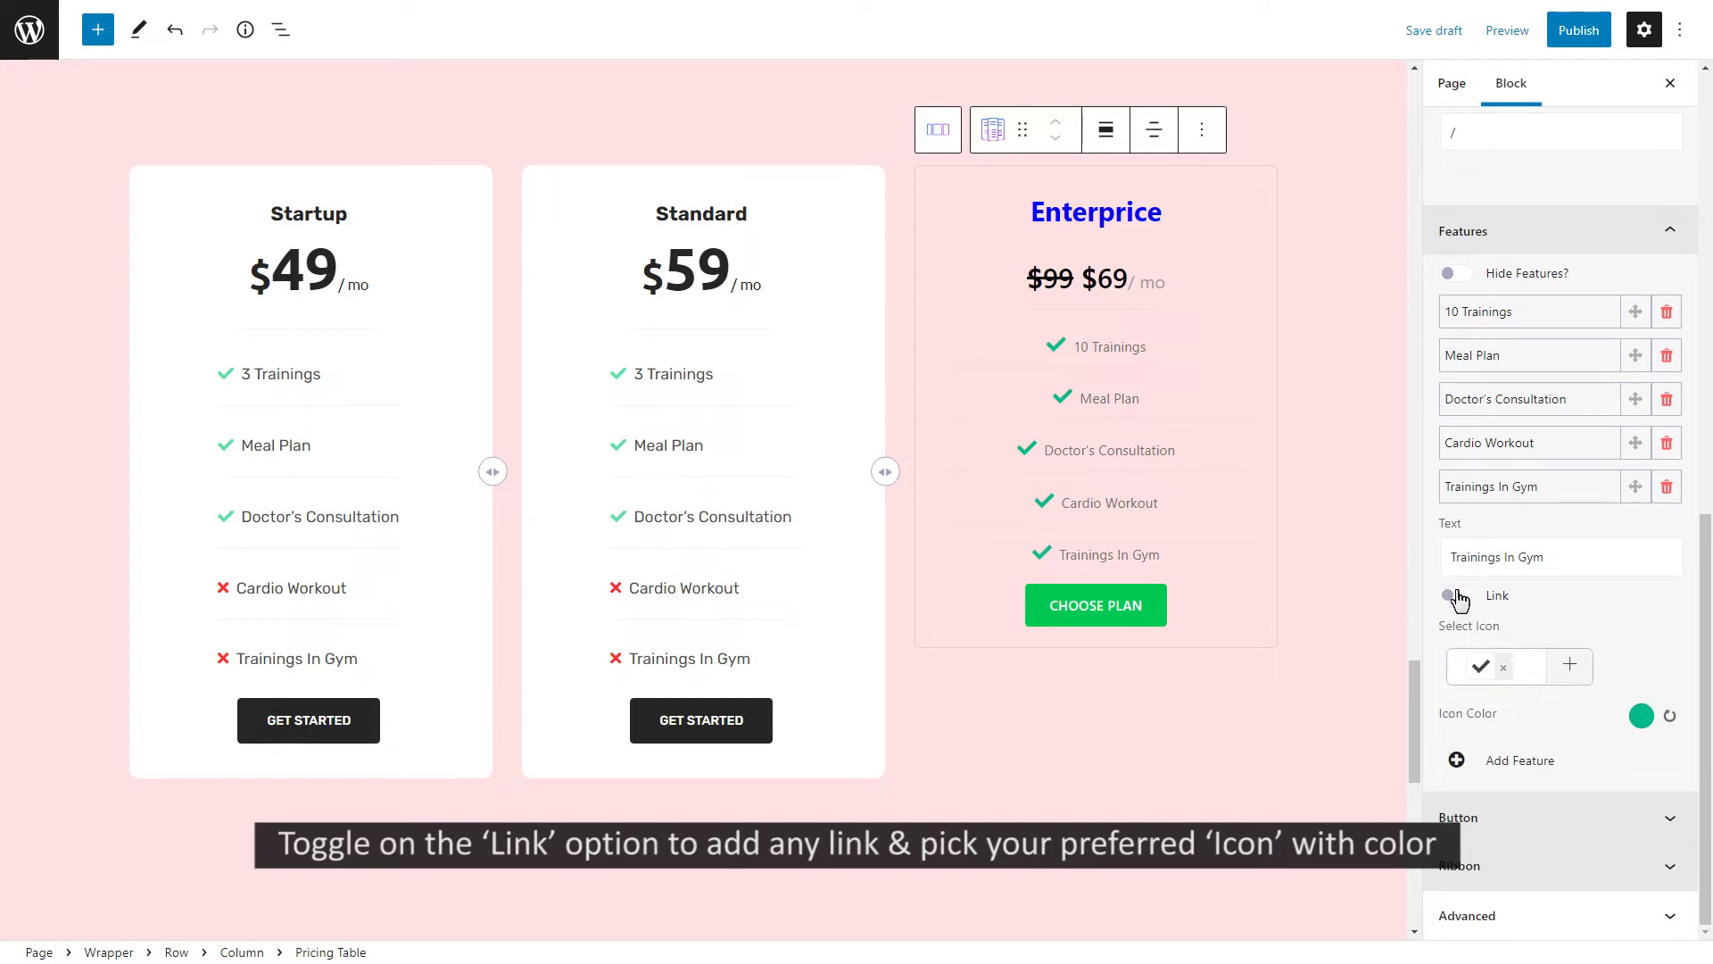
click(1503, 669)
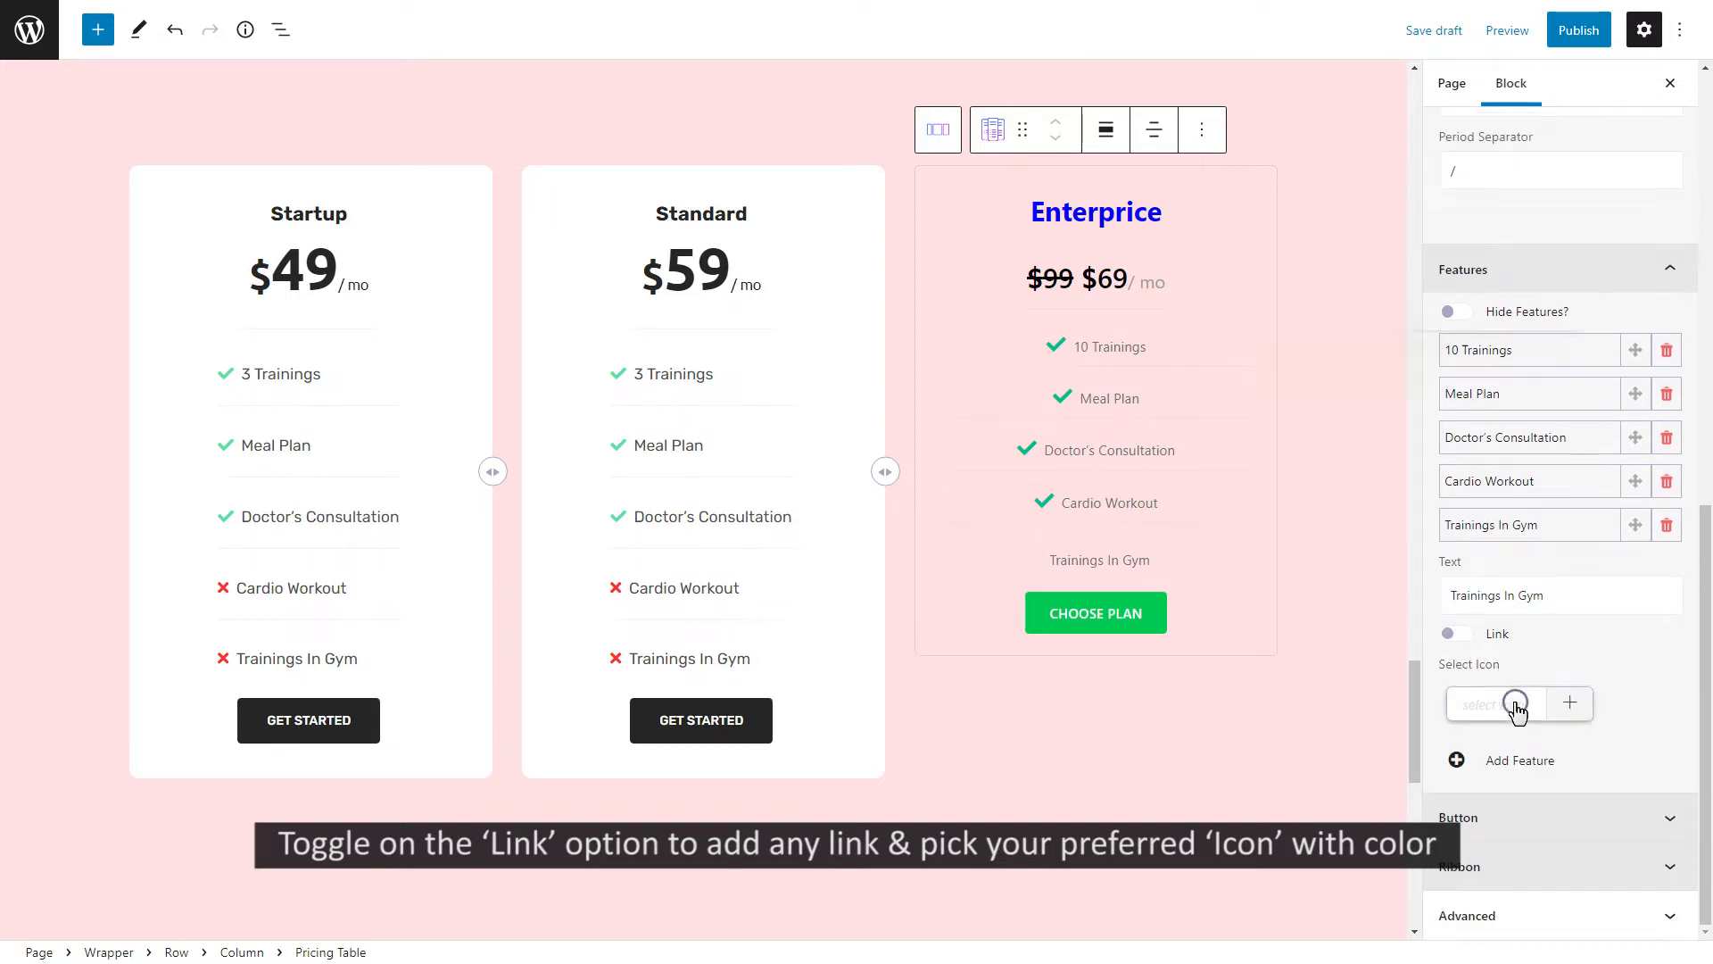
click(1515, 704)
text(check)
click(1425, 576)
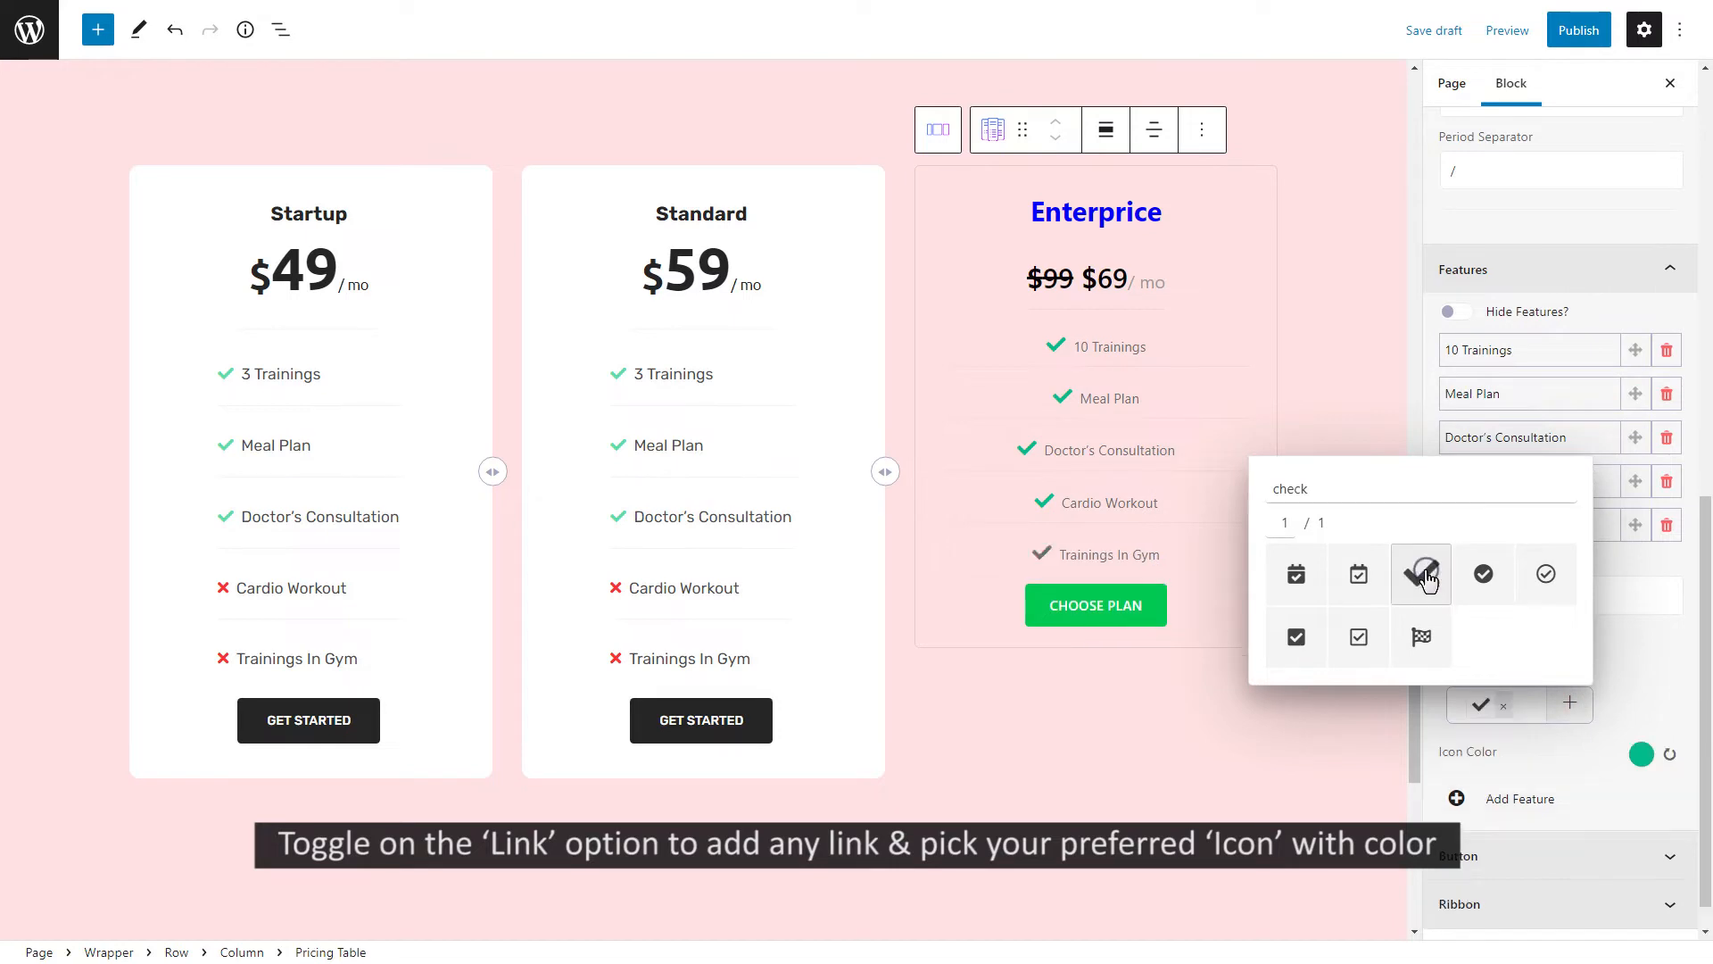
Set the icon color of the feature check marks to #59DDA8
click(1642, 756)
click(1630, 683)
double_click(1521, 695)
text(59DDA8)
click(1640, 757)
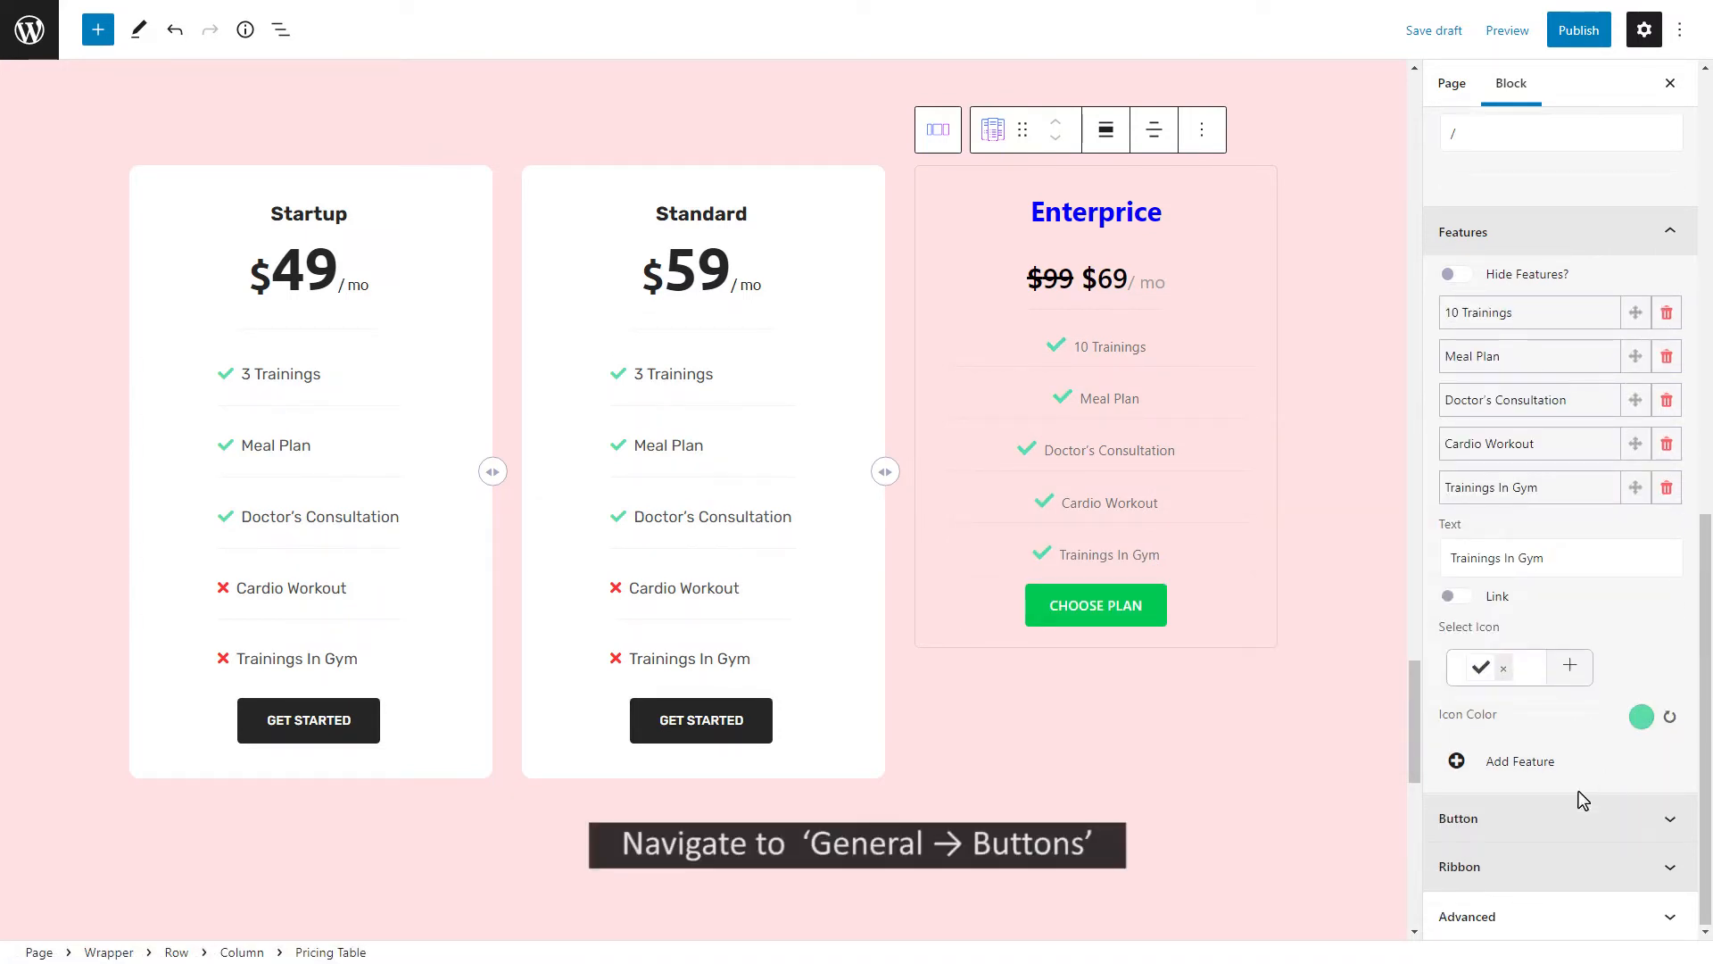
Keep the new table's button displayed without an icon and set its text to "get started"
click(1550, 817)
click(1454, 539)
click(1455, 539)
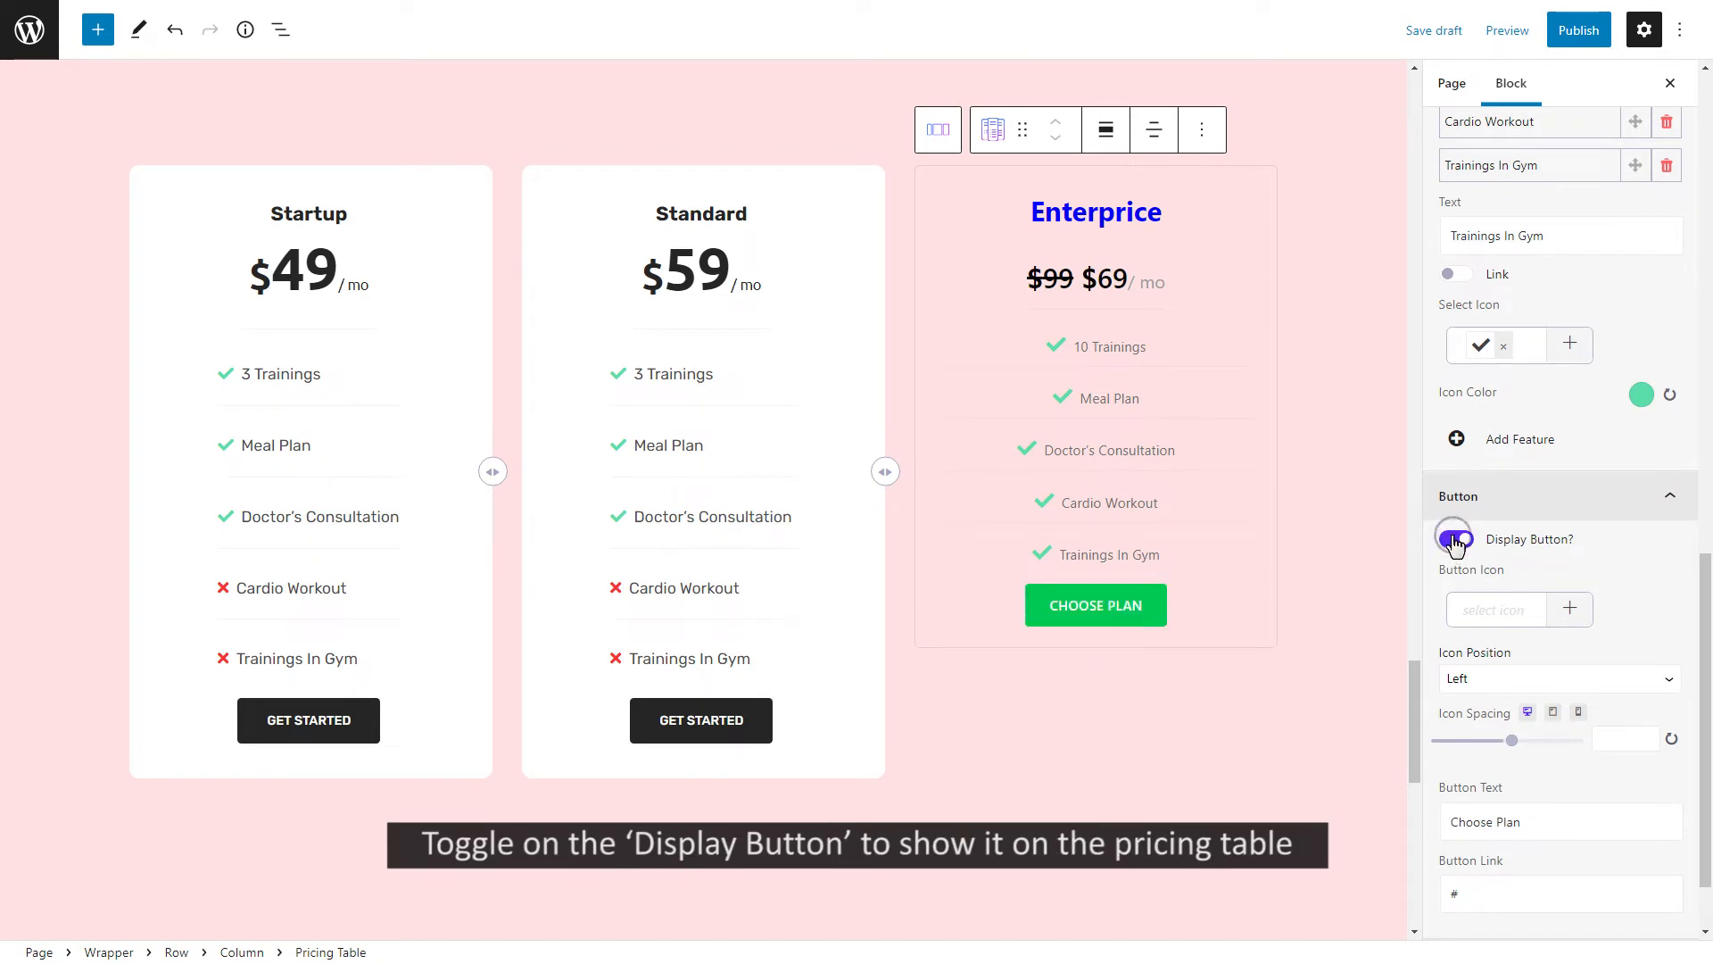
click(1568, 612)
click(1568, 612)
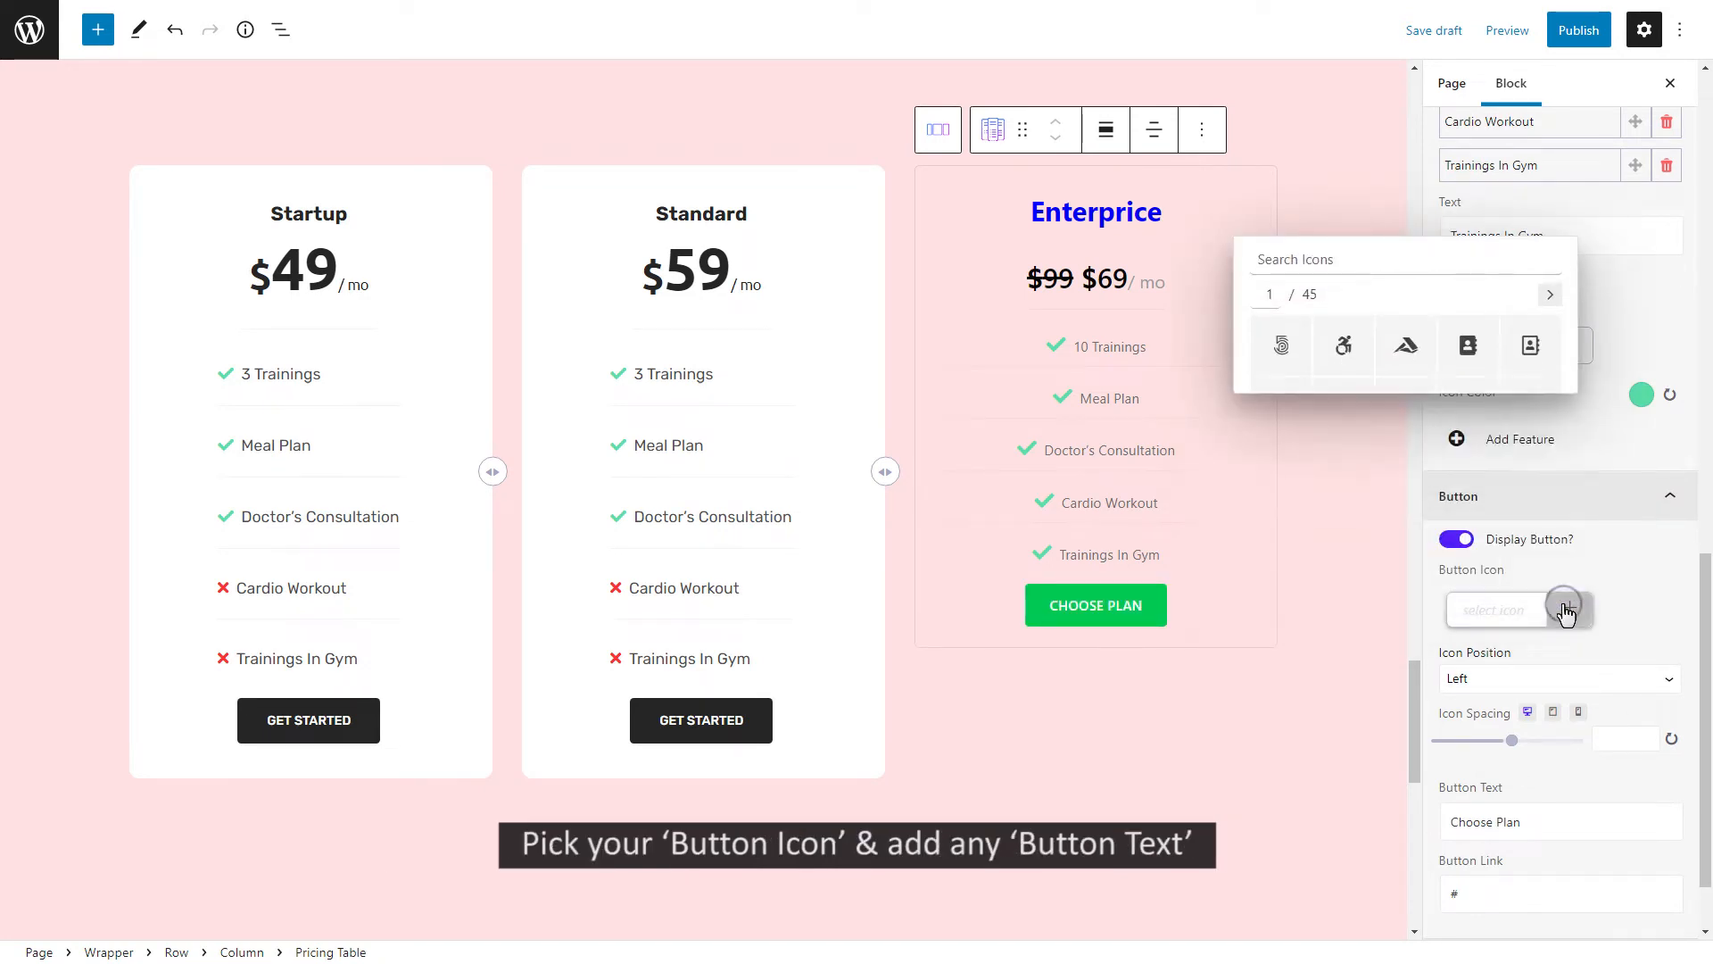
drag(1526, 821, 1396, 830)
text(get started)
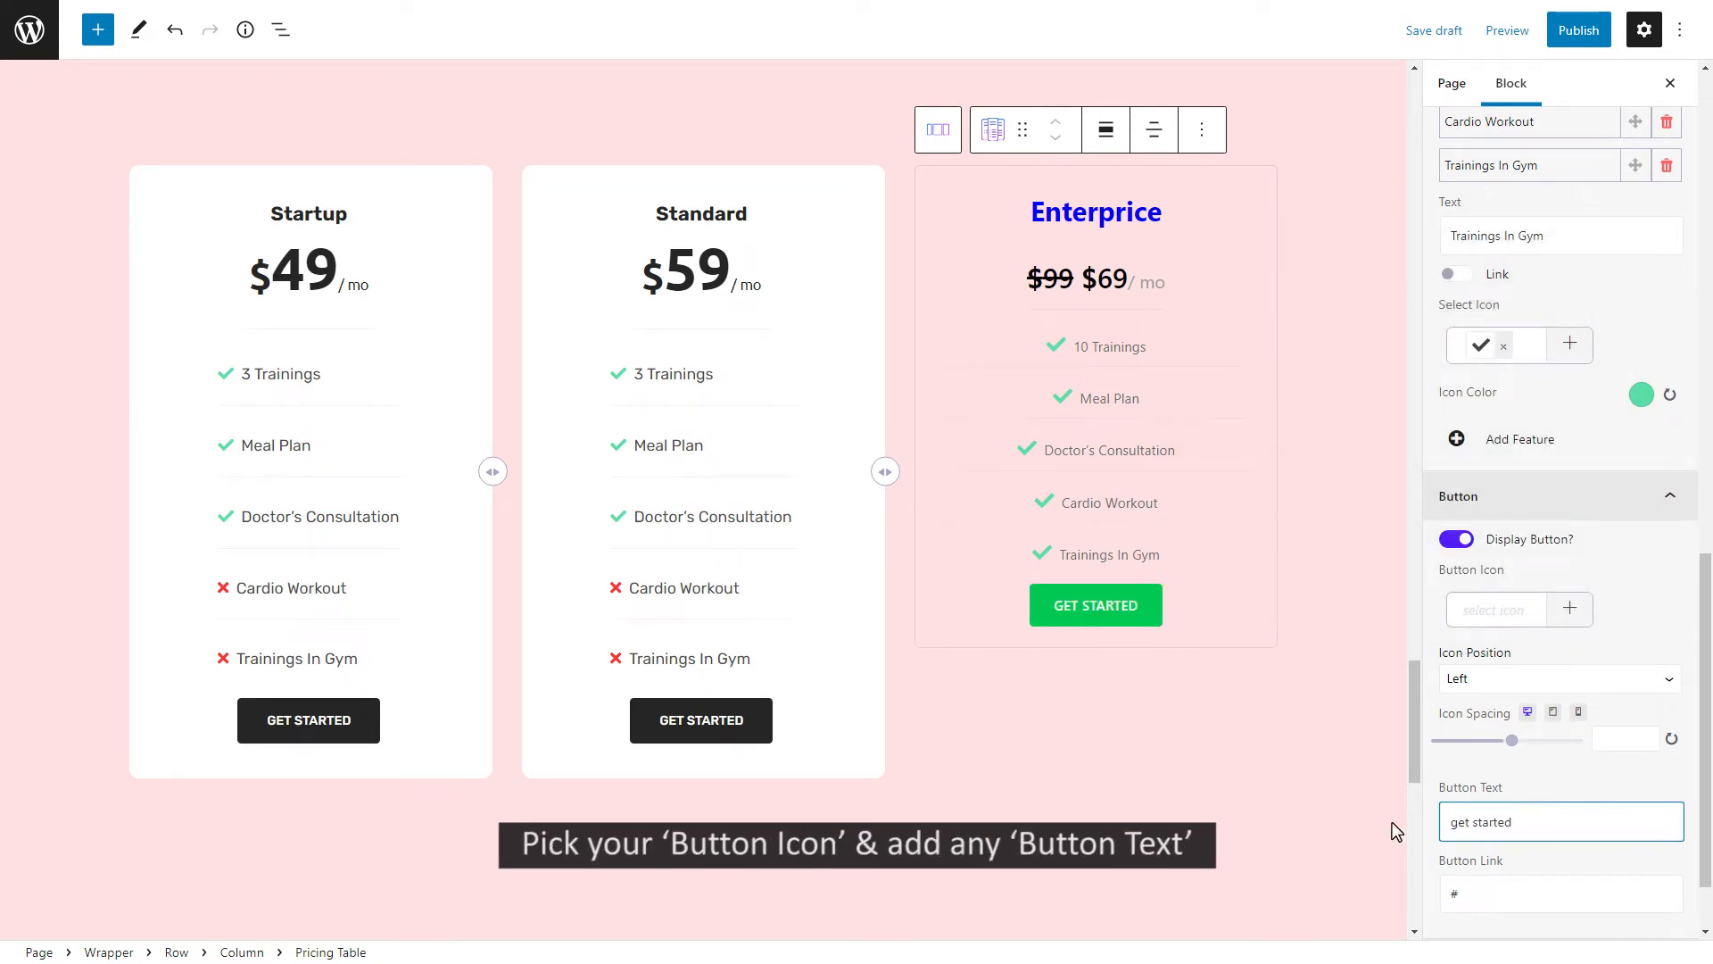
Enable the featured ribbon in Style 2 and set its tag text to "Best Value"
click(1706, 922)
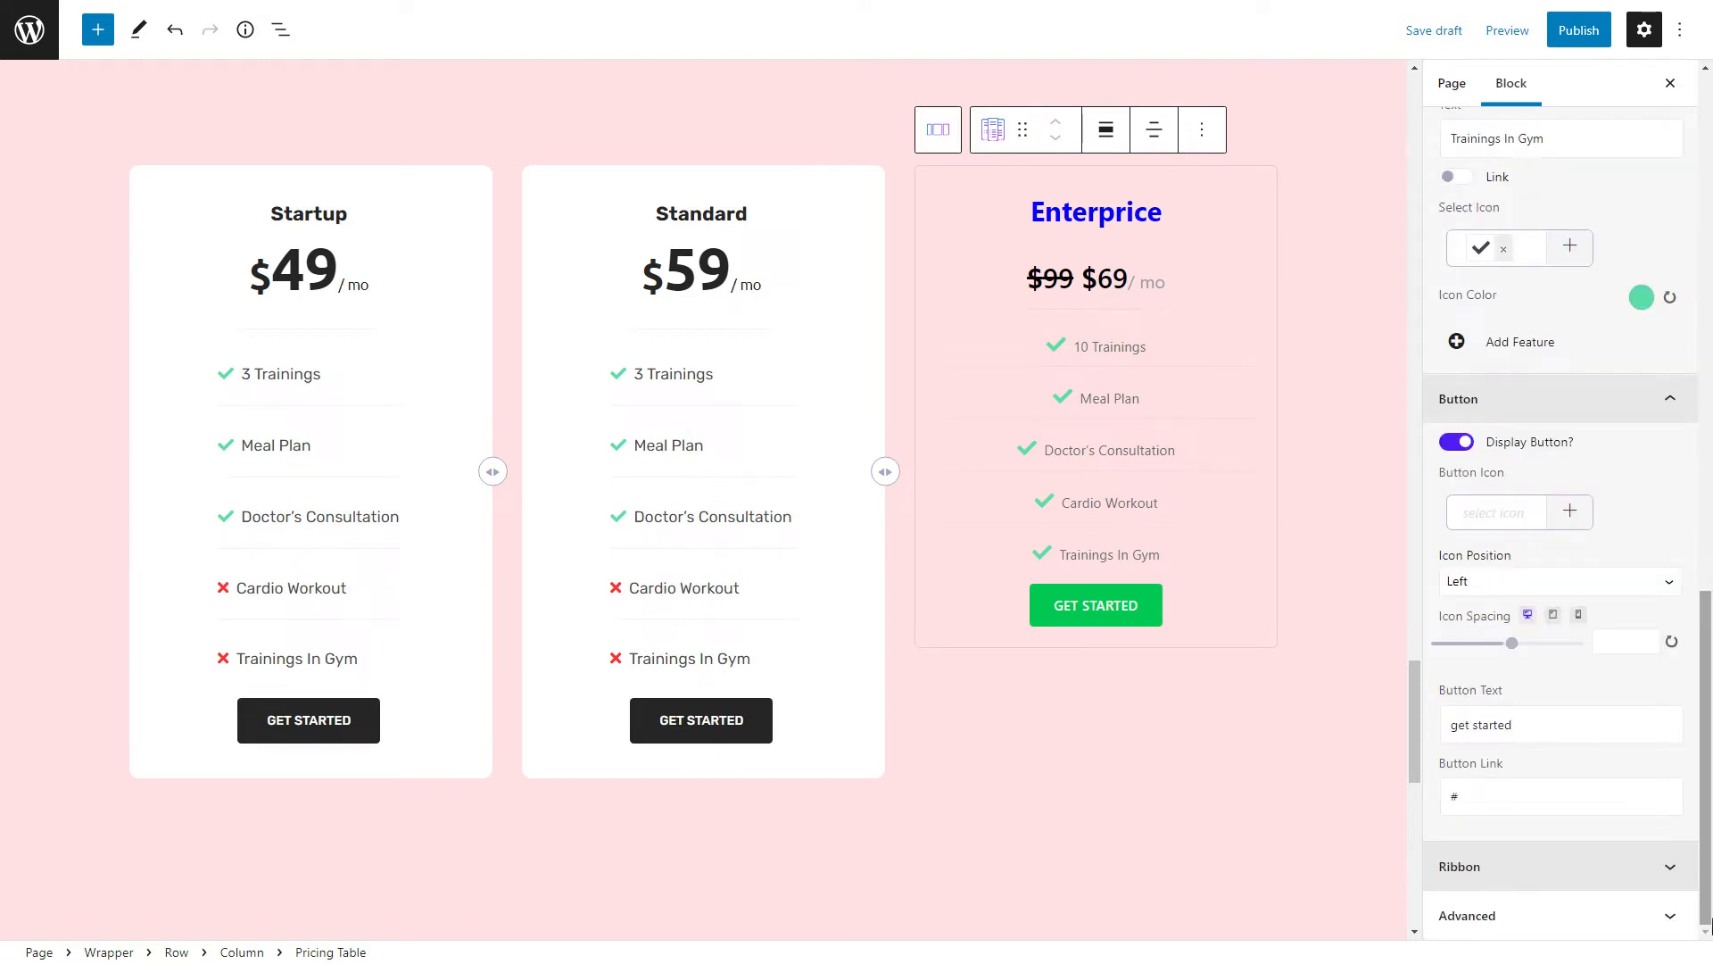
click(1587, 874)
click(1463, 855)
scroll(1481, 861, down, 1)
click(1508, 848)
click(1502, 783)
scroll(1502, 803, down, 1)
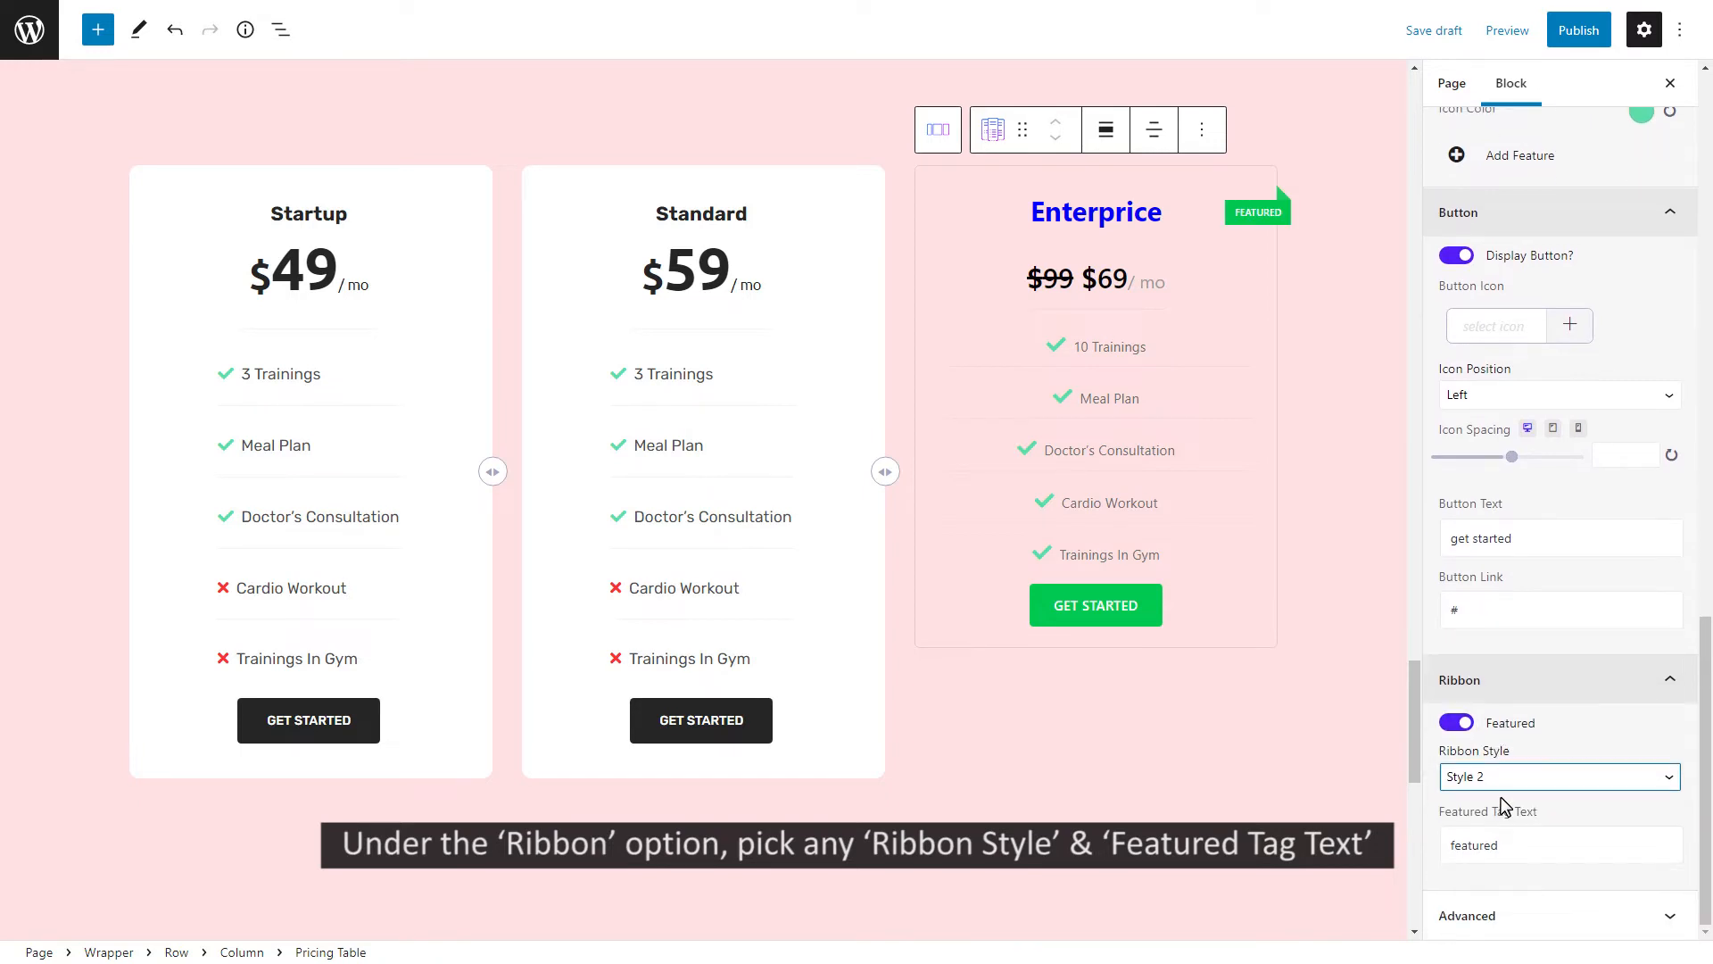
double_click(1508, 834)
text(Best Value)
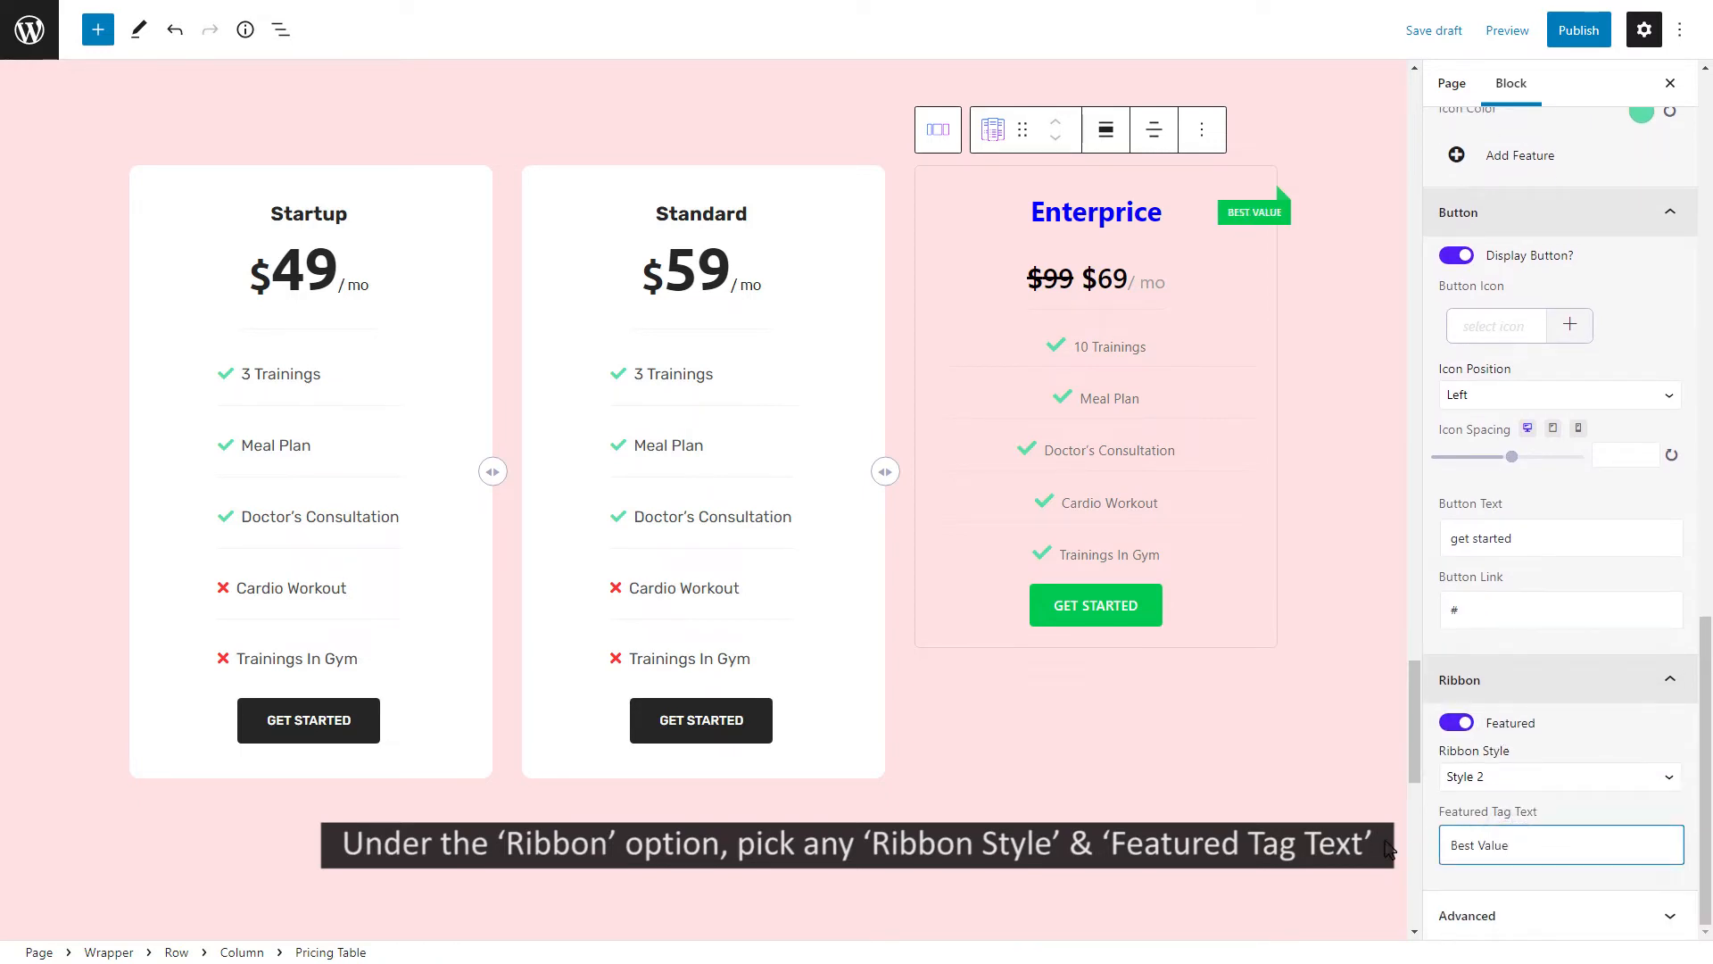
Style the price table box with a white #FFFFFF background and a 10 px border radius on all corners
scroll(1481, 843, up, 15)
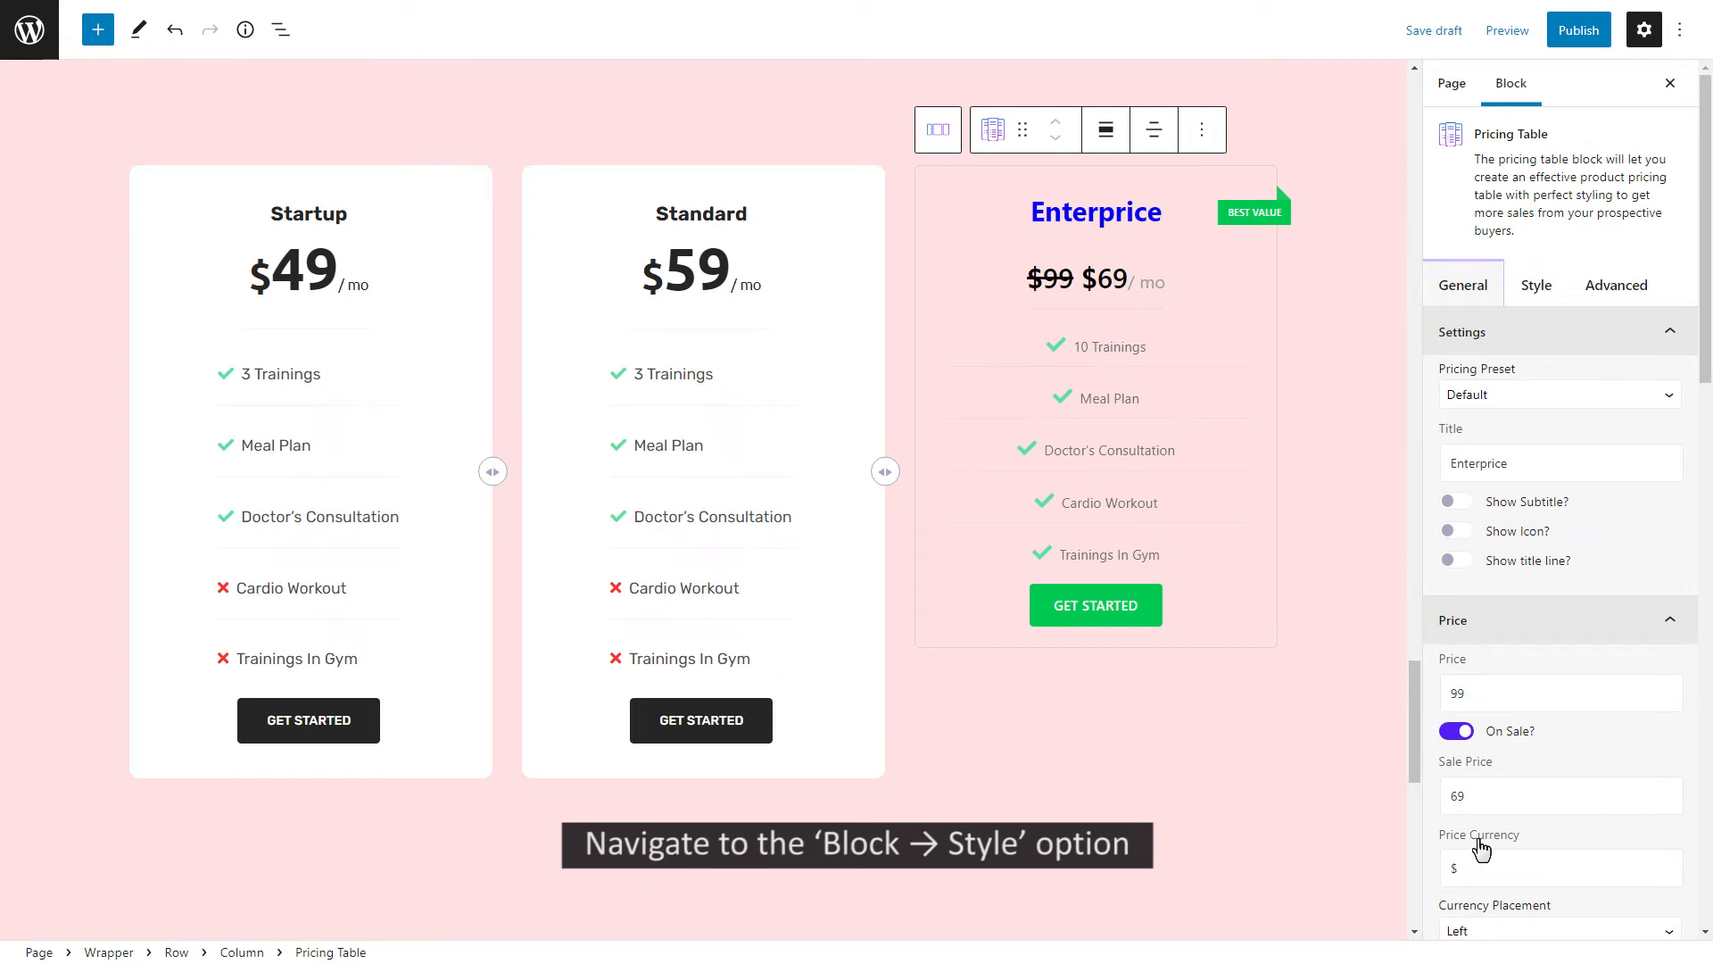
click(1536, 287)
click(1522, 338)
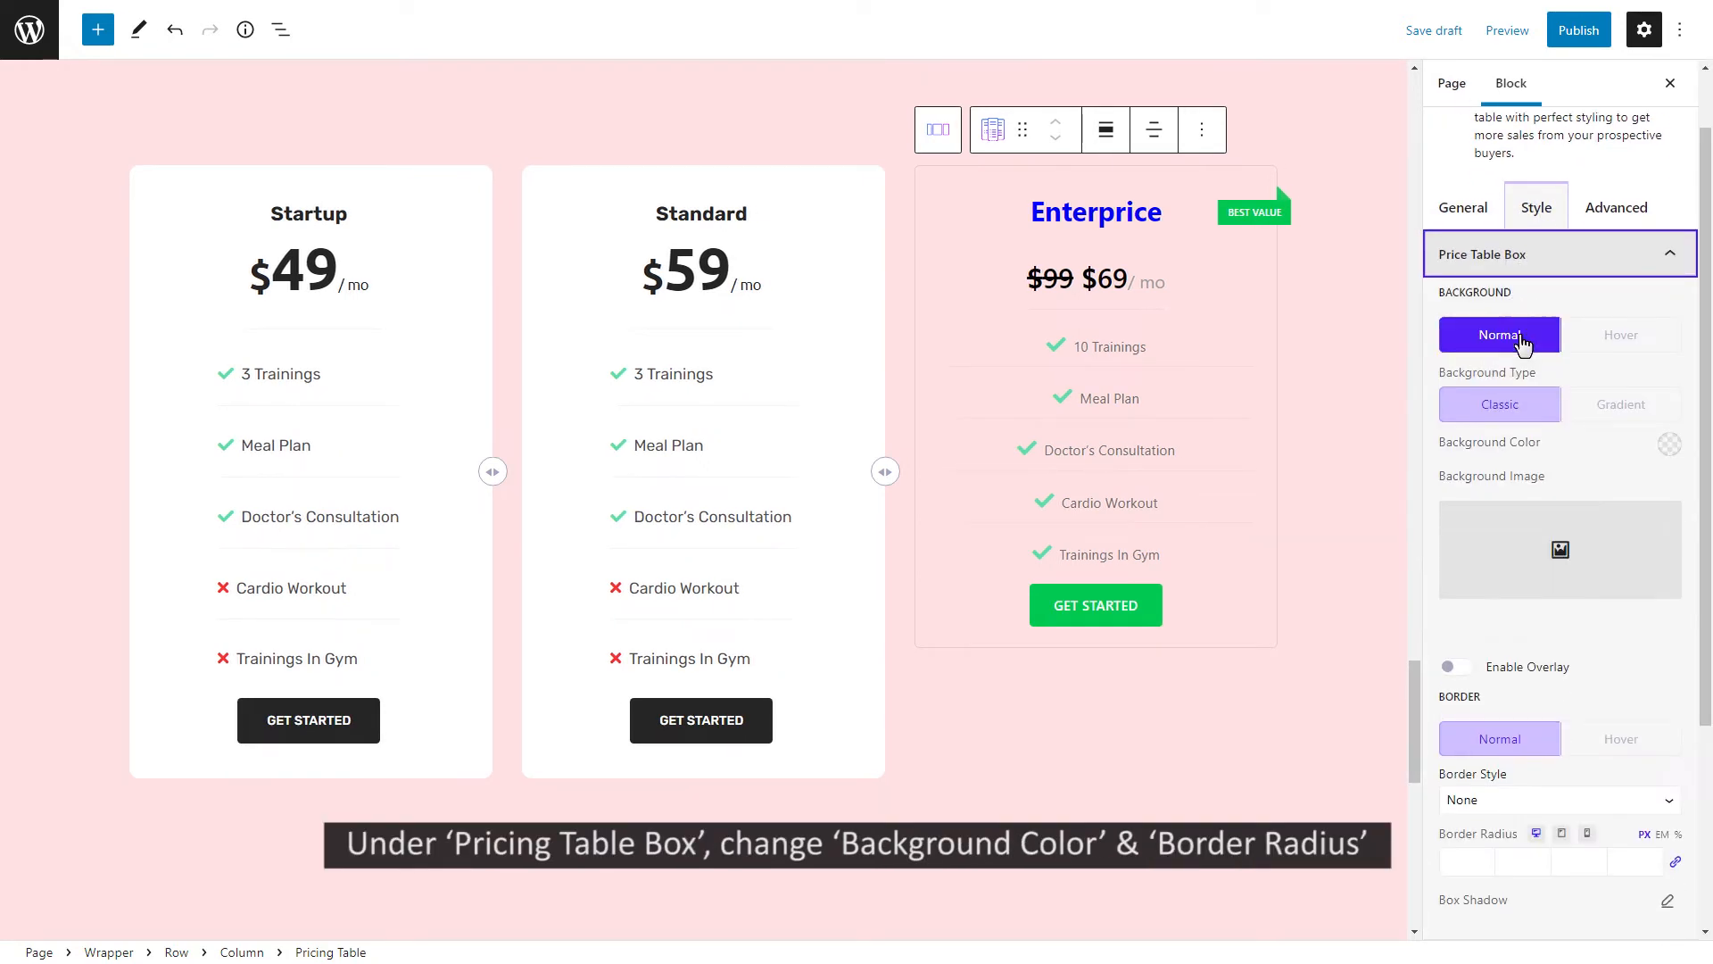
click(1669, 444)
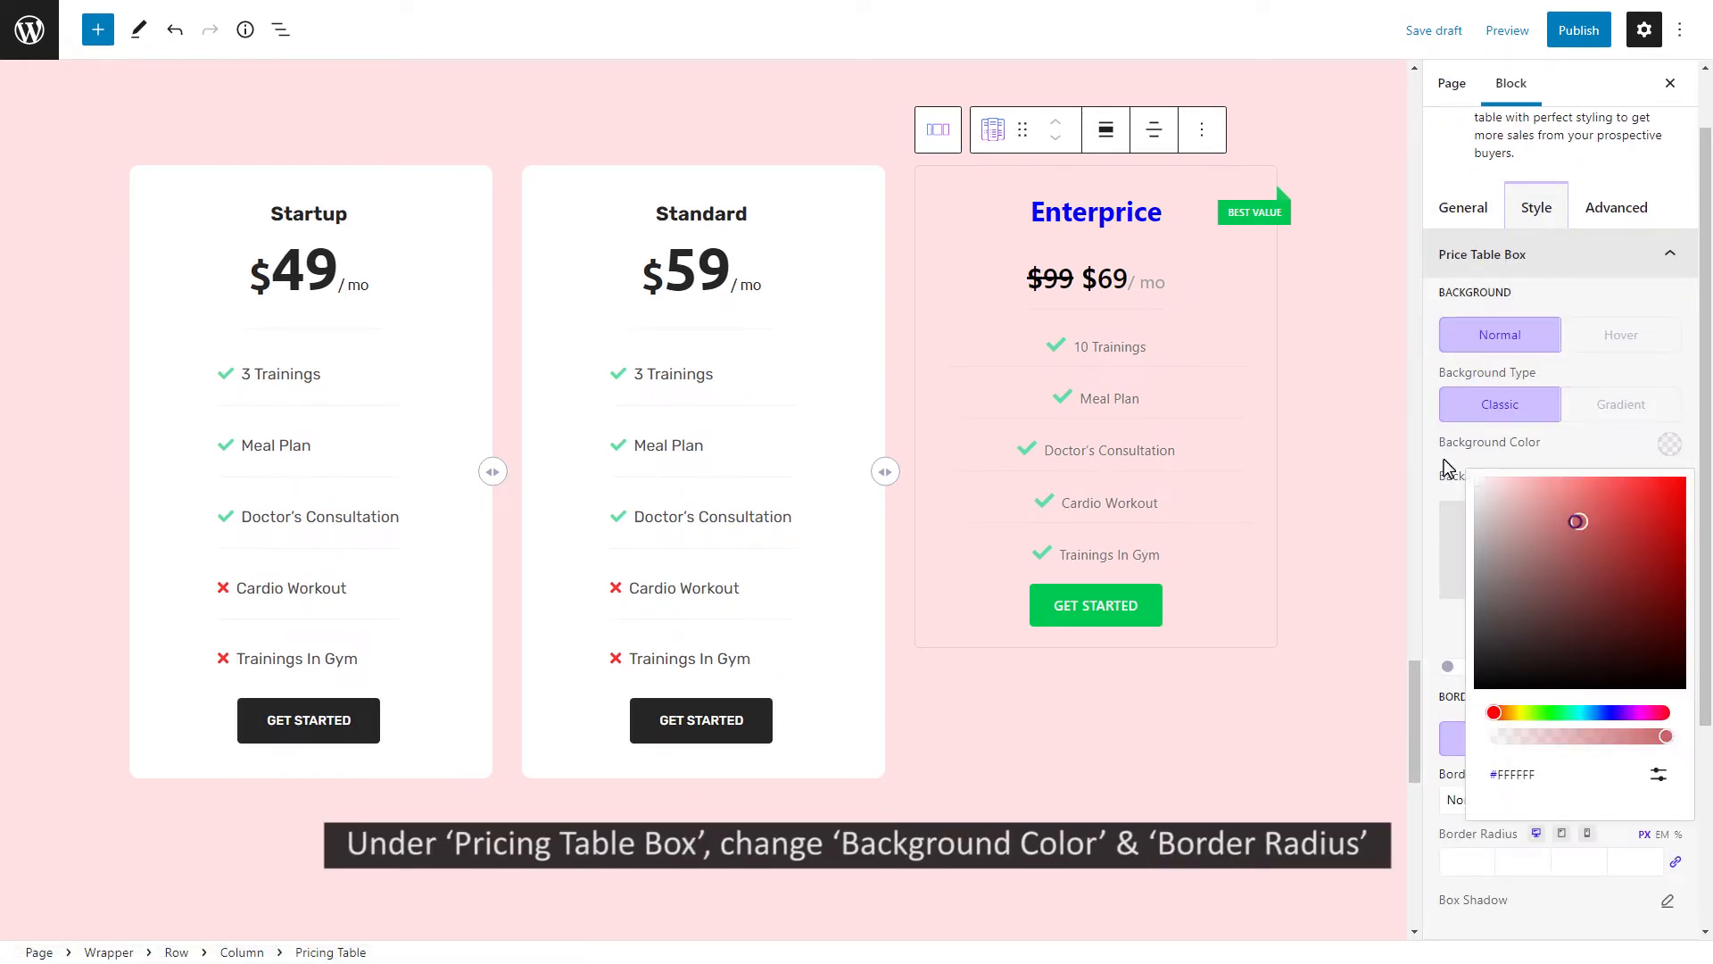
click(1445, 471)
click(1635, 444)
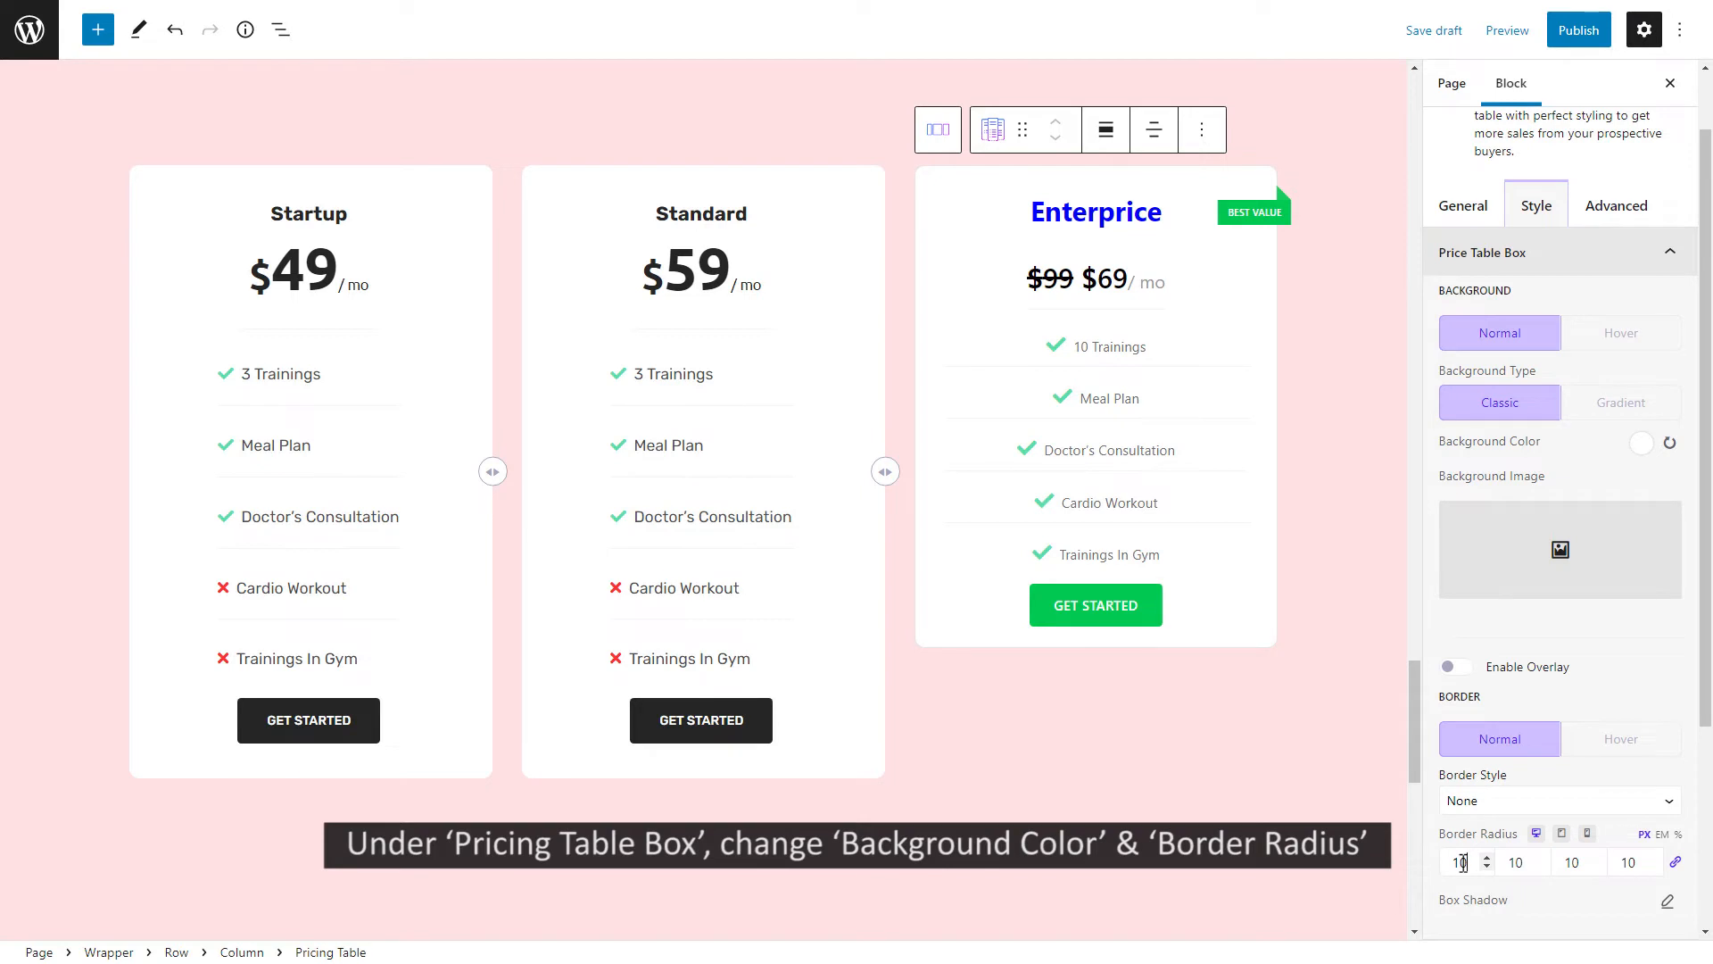
Set the table header's alignment to center and its title color to #252525
scroll(1466, 861, down, 3)
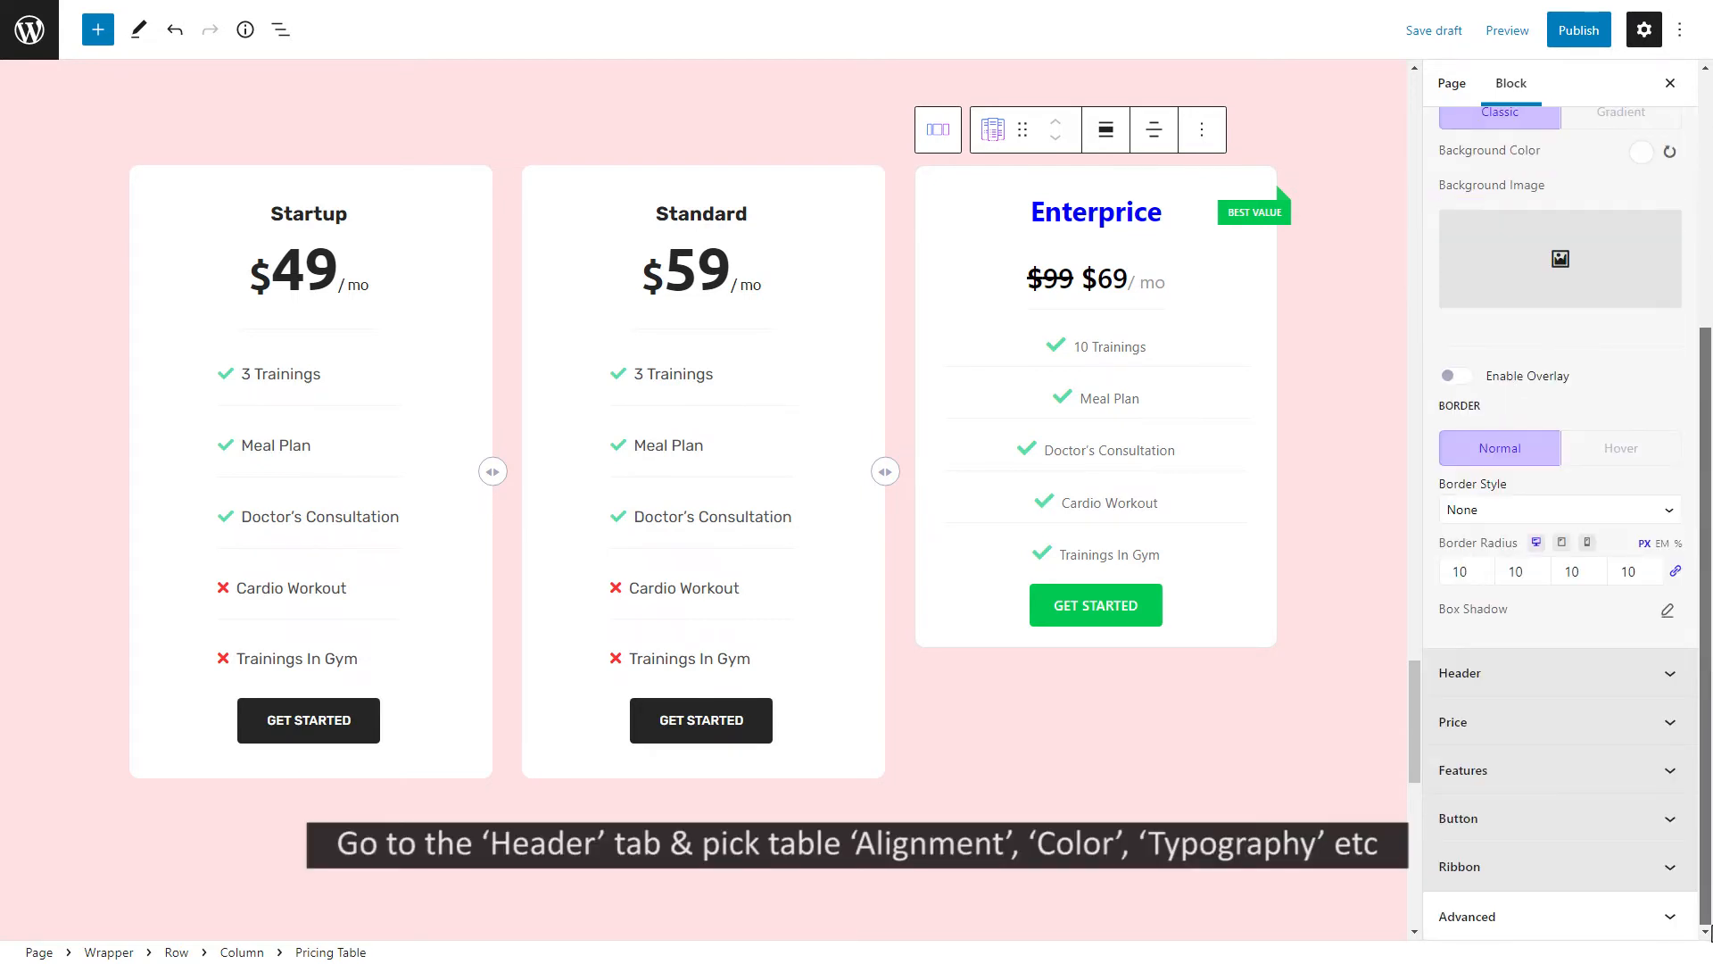
click(1545, 669)
click(1561, 501)
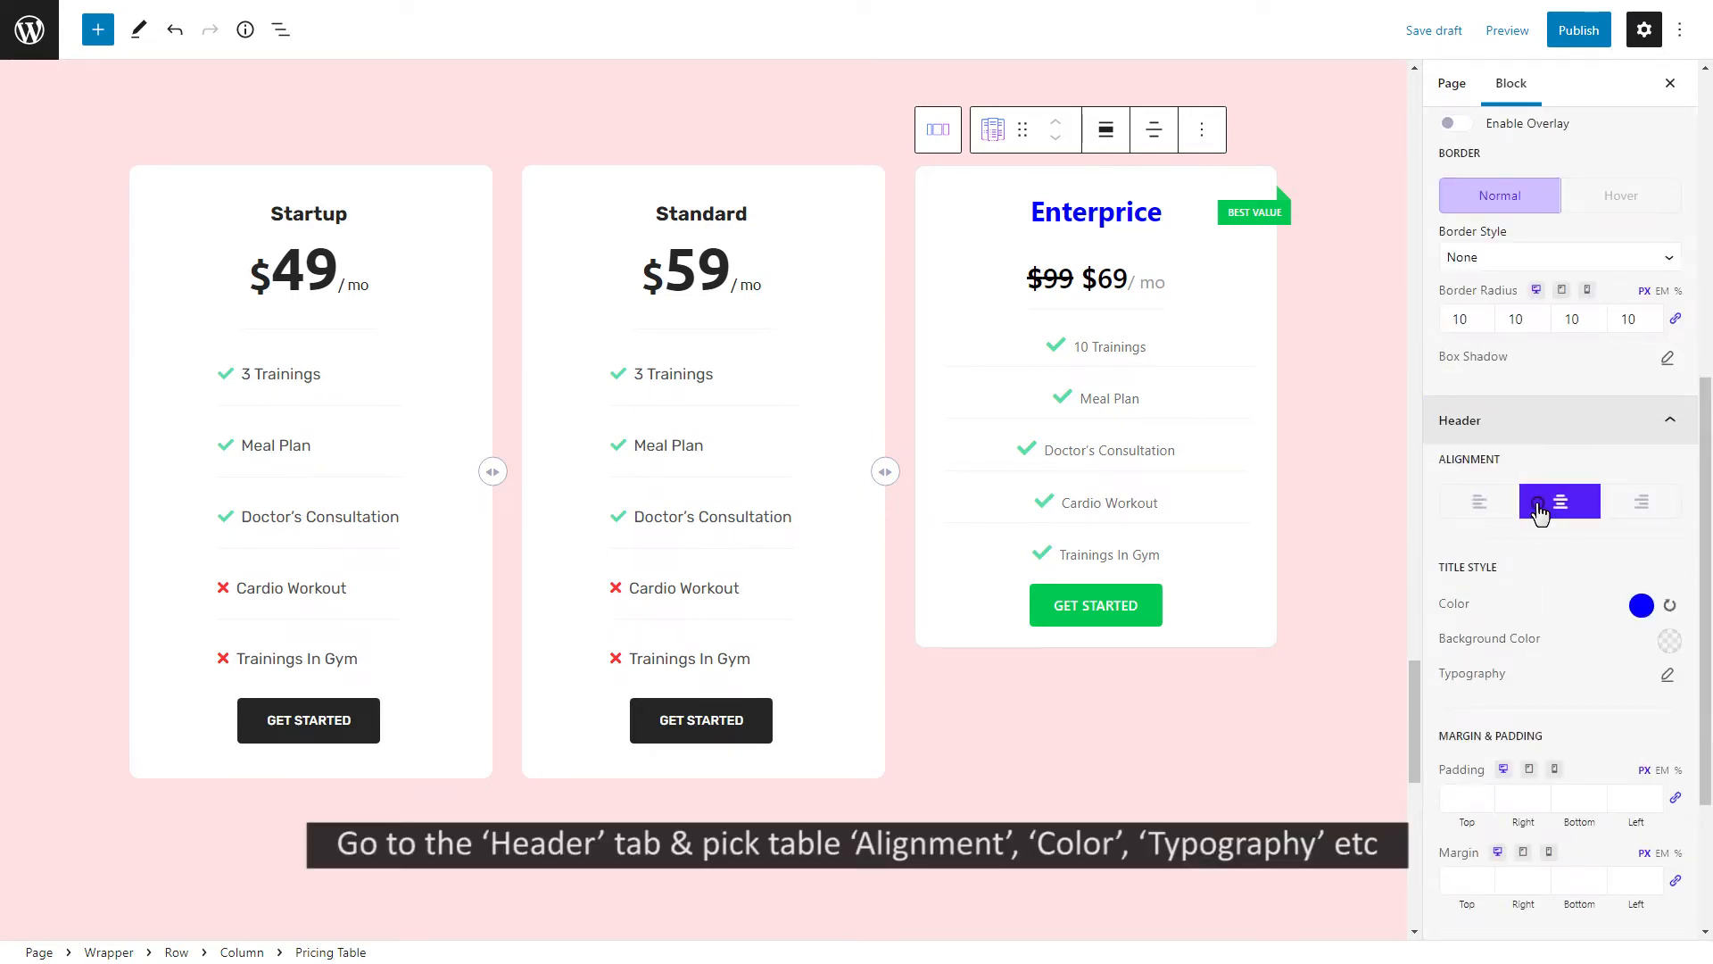
click(1479, 514)
click(1537, 505)
click(1637, 613)
click(1637, 538)
double_click(1523, 546)
text(252525)
Set the title typography to Rubik, 20 px, with Capitalize text transform and 0.8 em line height
click(1667, 675)
click(1486, 172)
text(Rubi)
click(1517, 219)
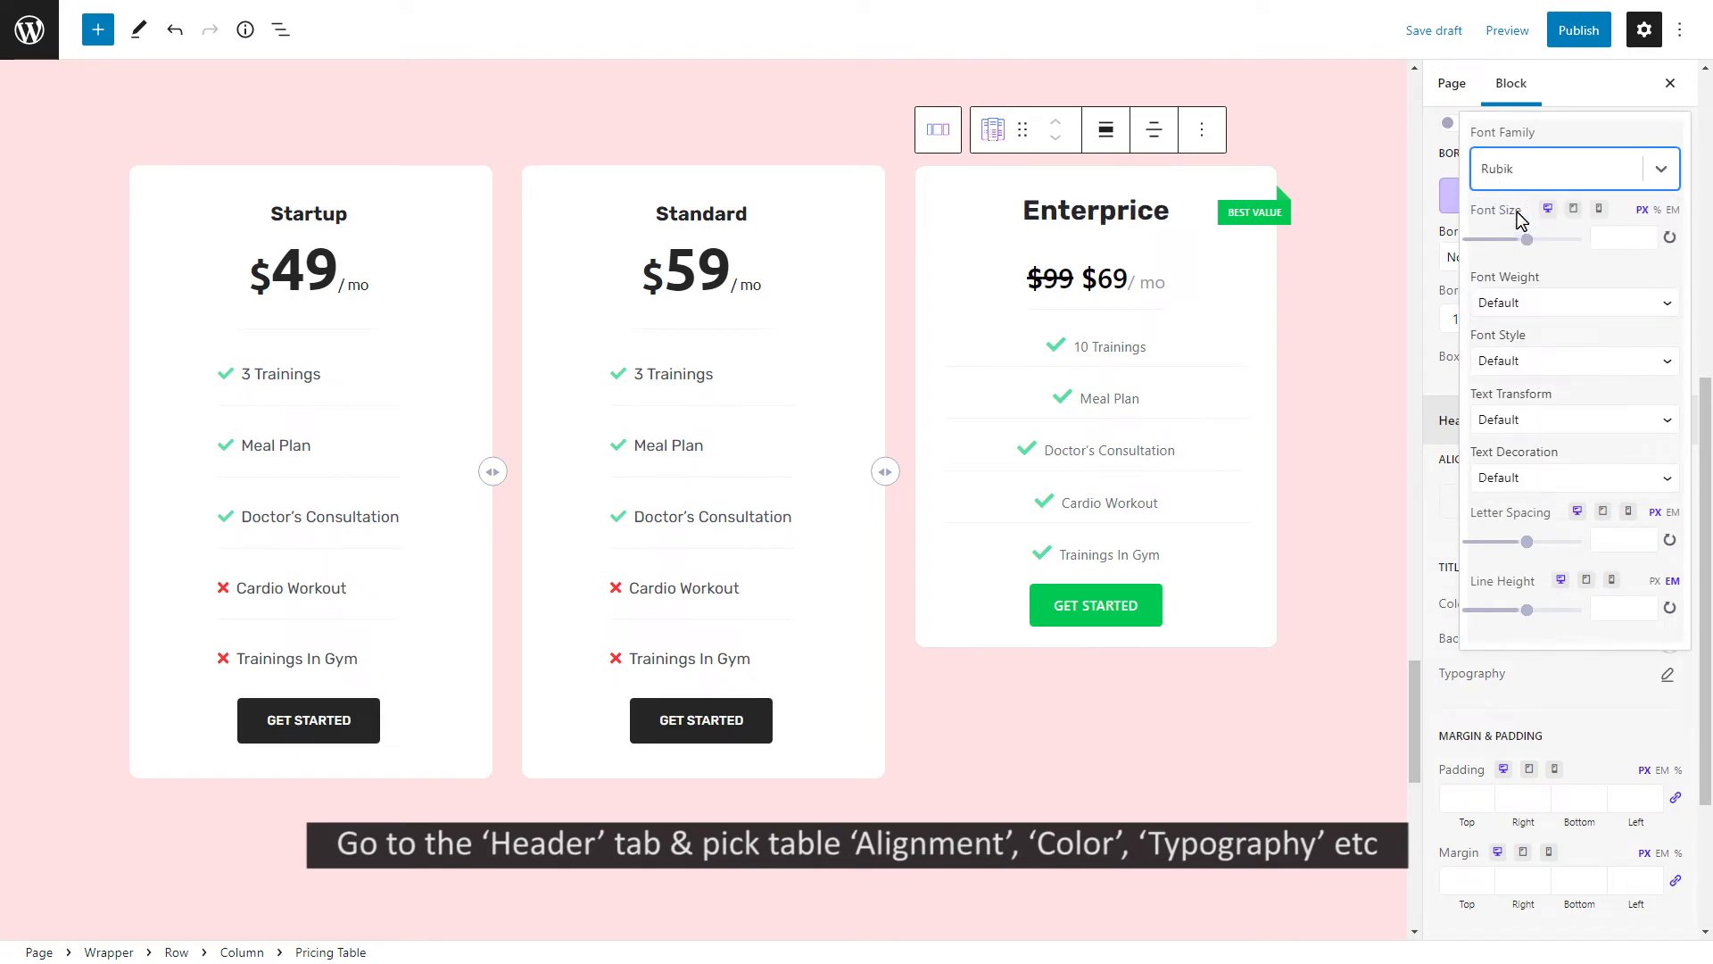
click(1602, 231)
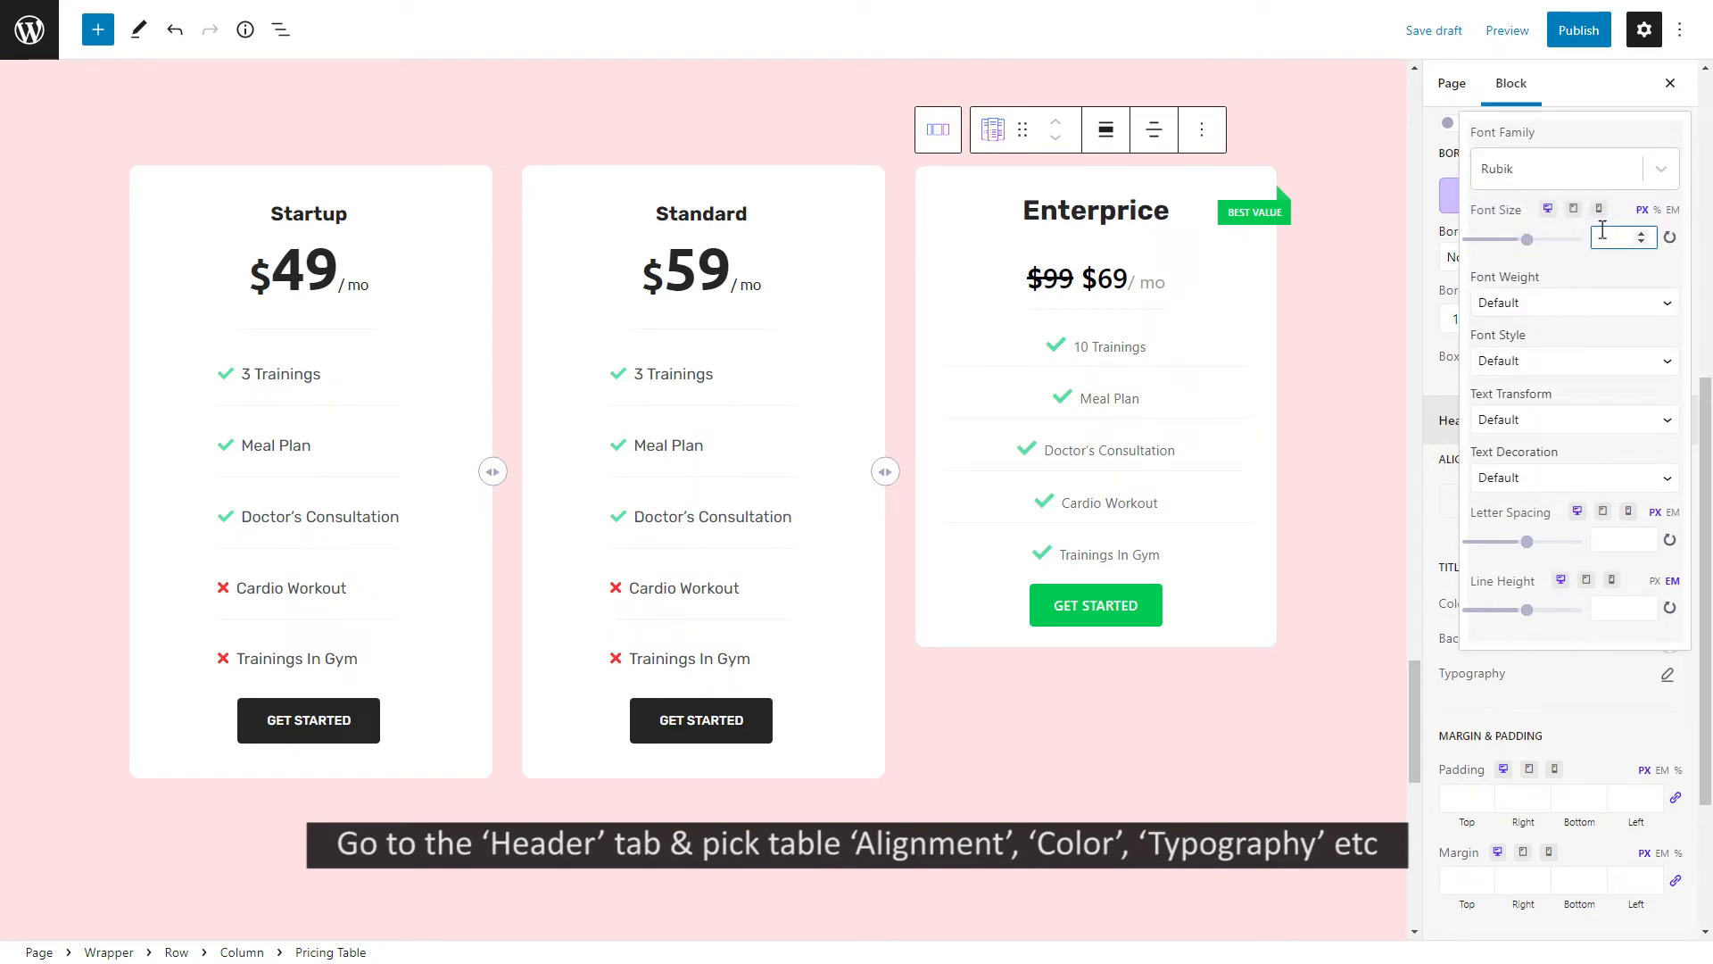
text(20)
click(1647, 421)
click(1587, 501)
click(1611, 609)
text(0.8)
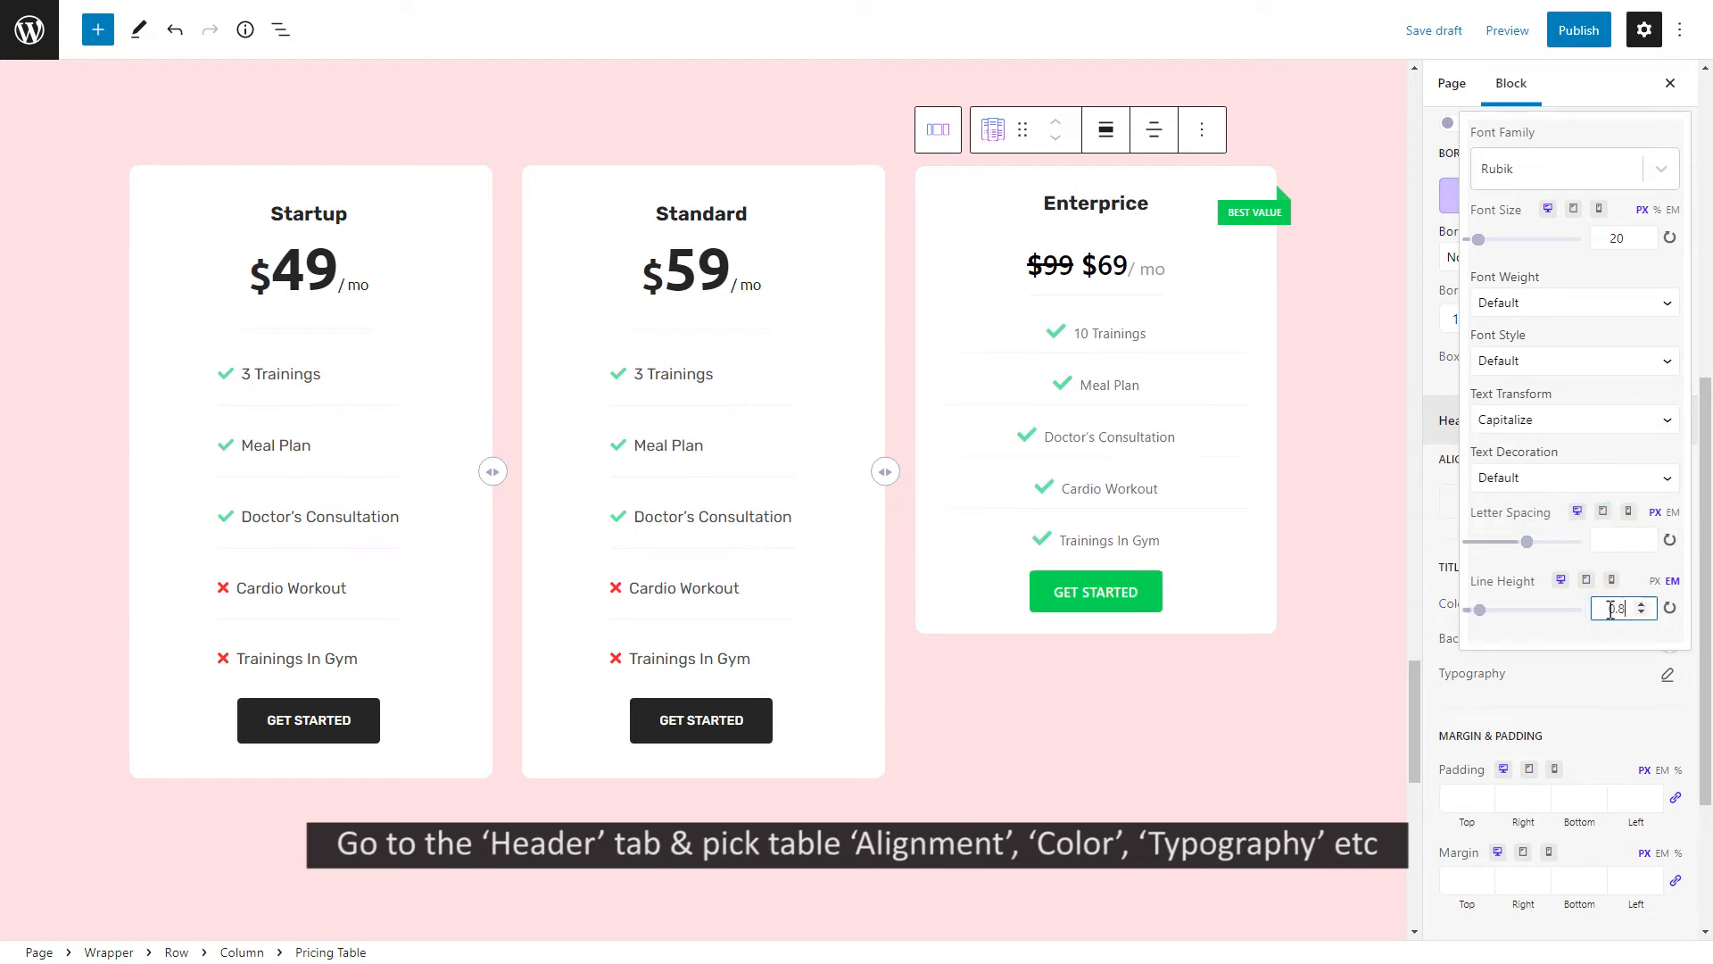
click(1665, 676)
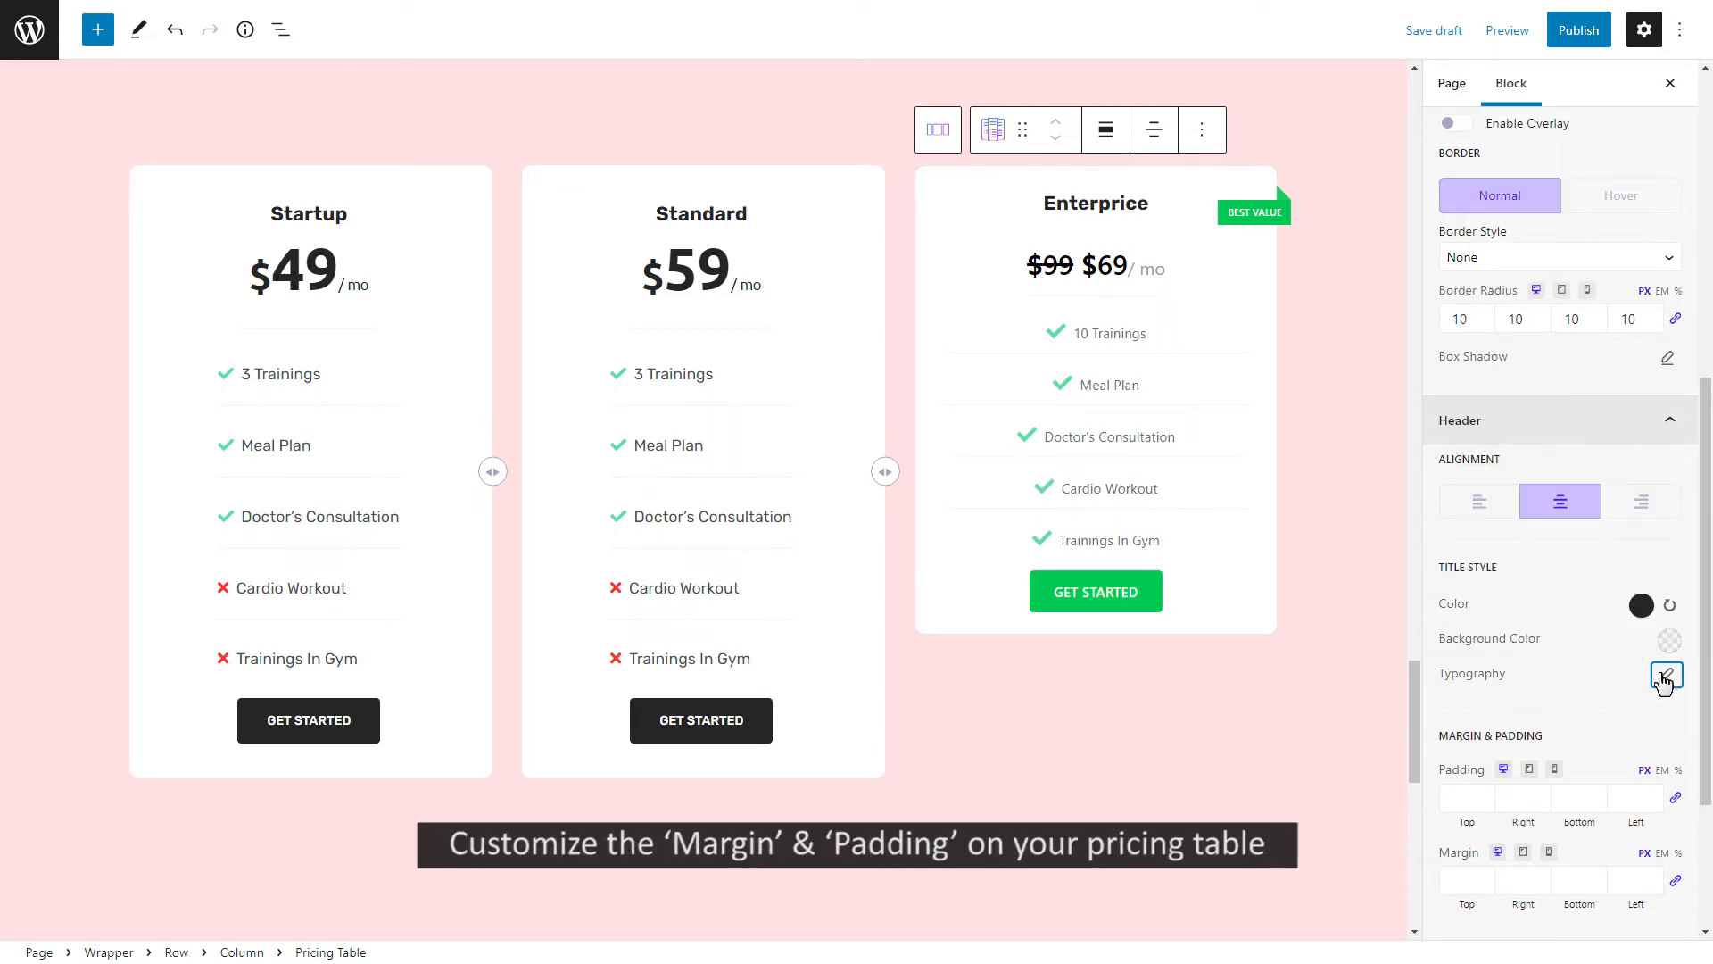
Set the header padding to 10 px top and 0 on the other sides, and the header margin to 0 on all sides
click(1674, 798)
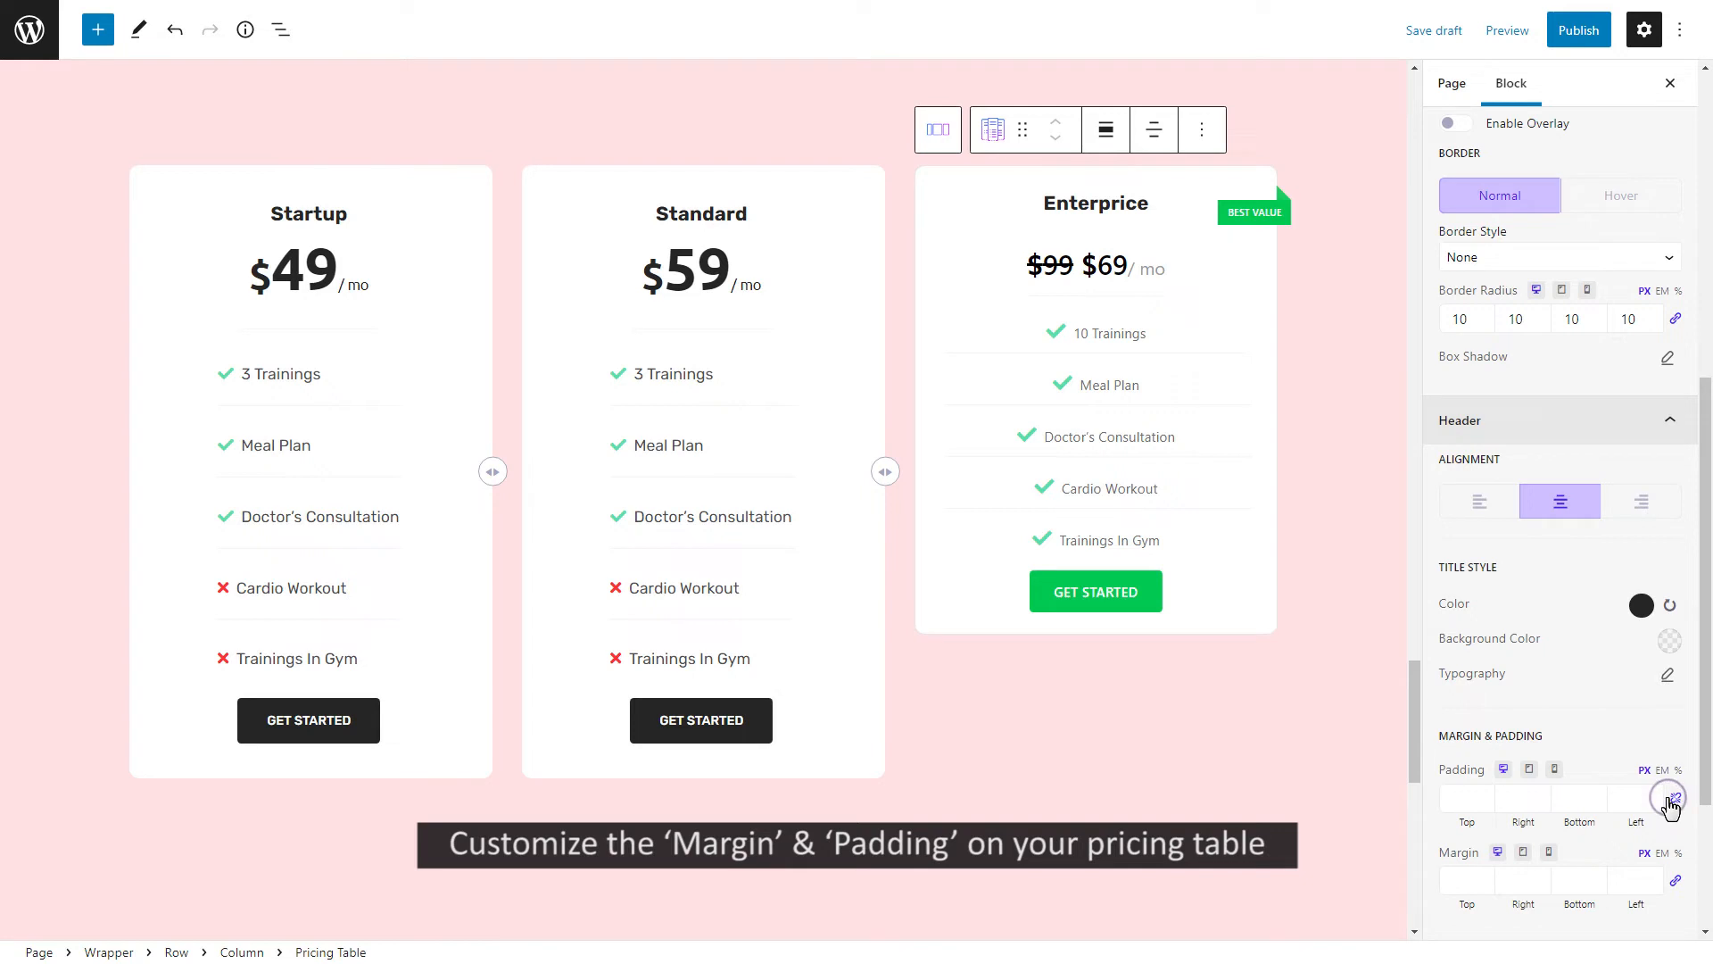
click(1462, 801)
text(100)
key(Tab)
text(0)
key(Tab)
text(0)
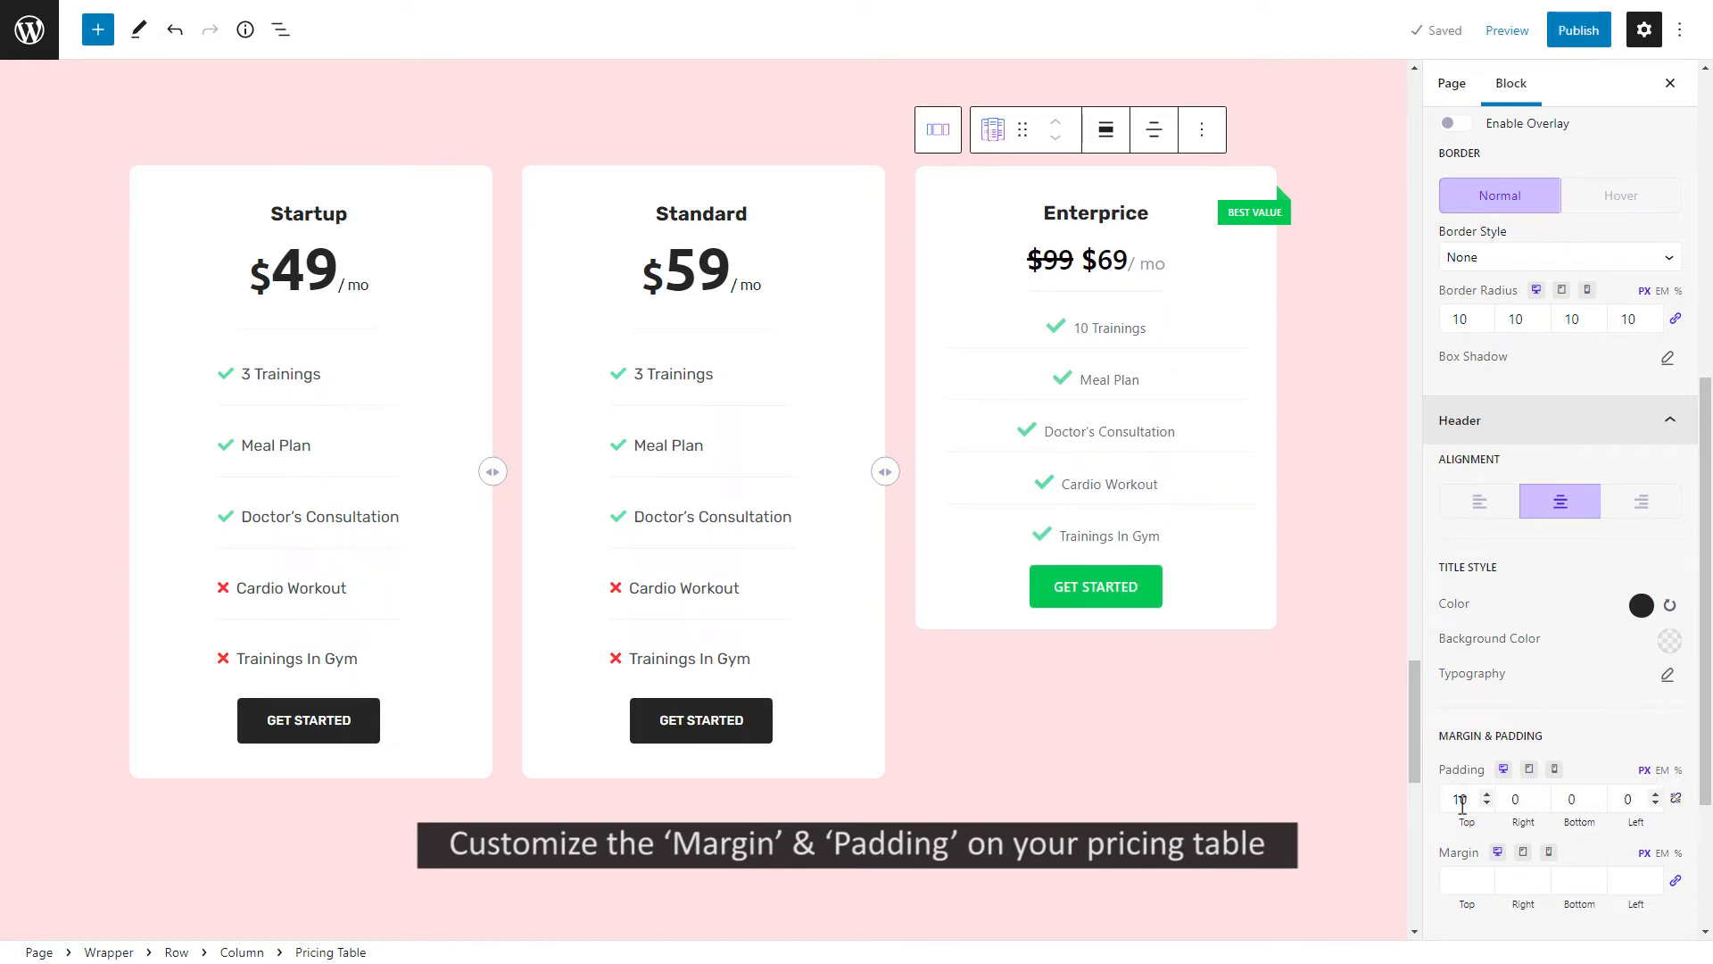
click(1460, 879)
text(0)
scroll(1561, 714, down, 3)
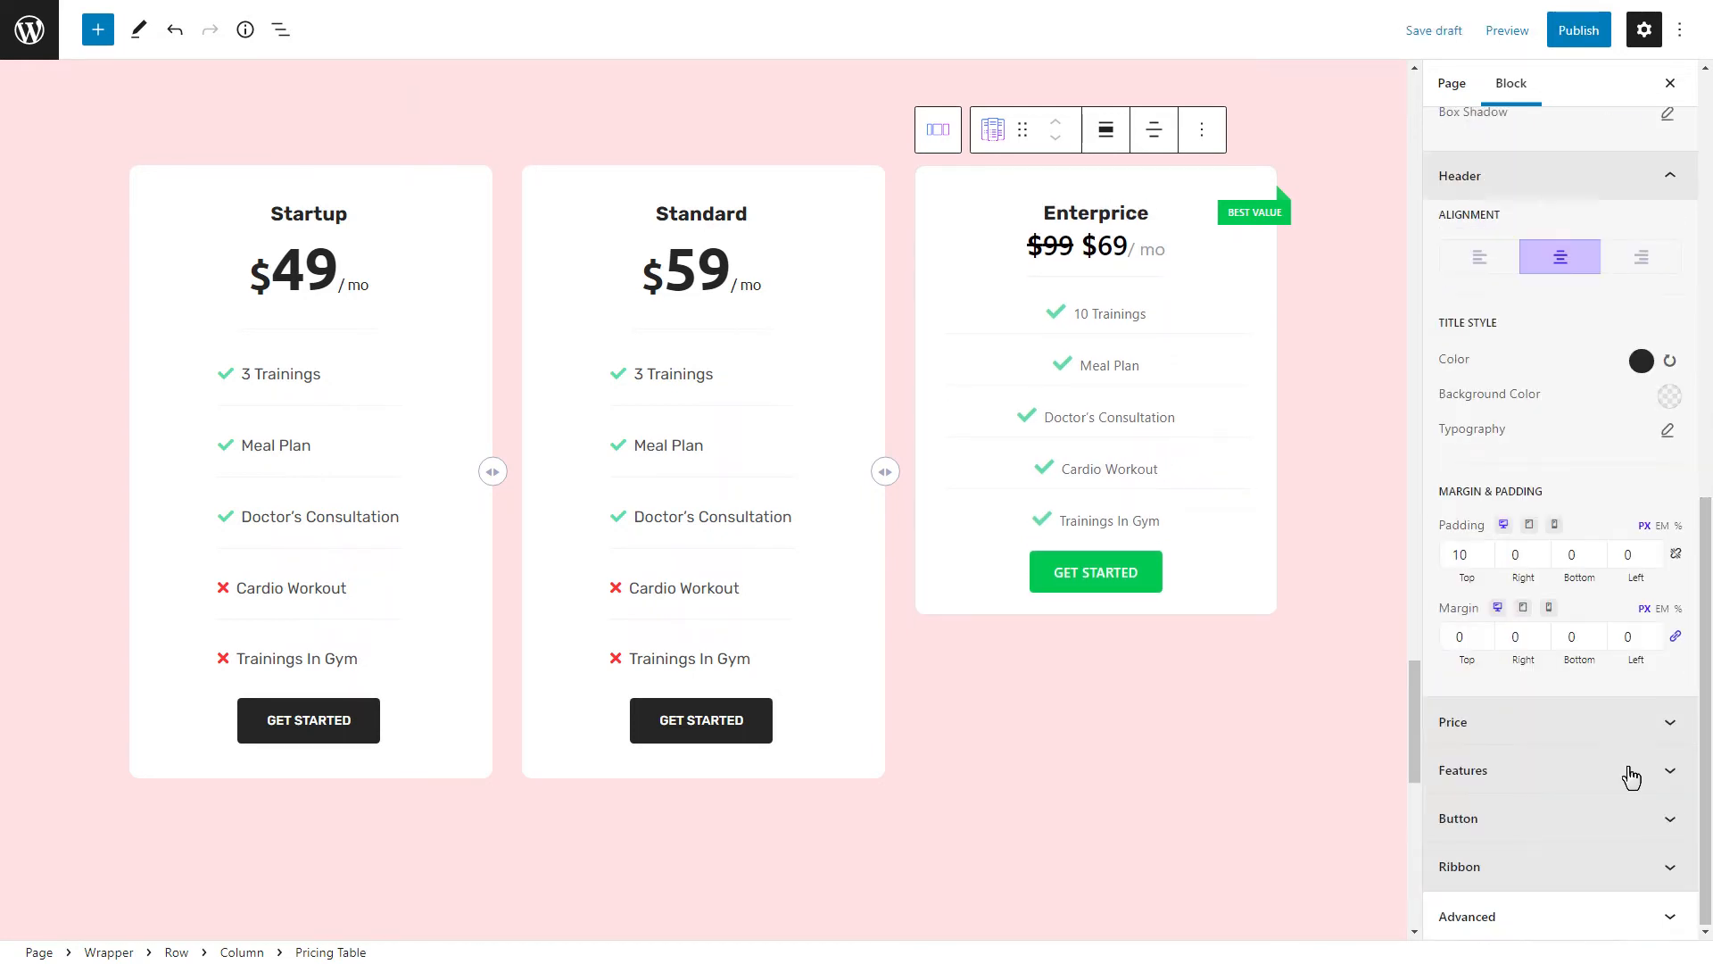
Center the price alignment and set the original price color to #252525
click(1565, 722)
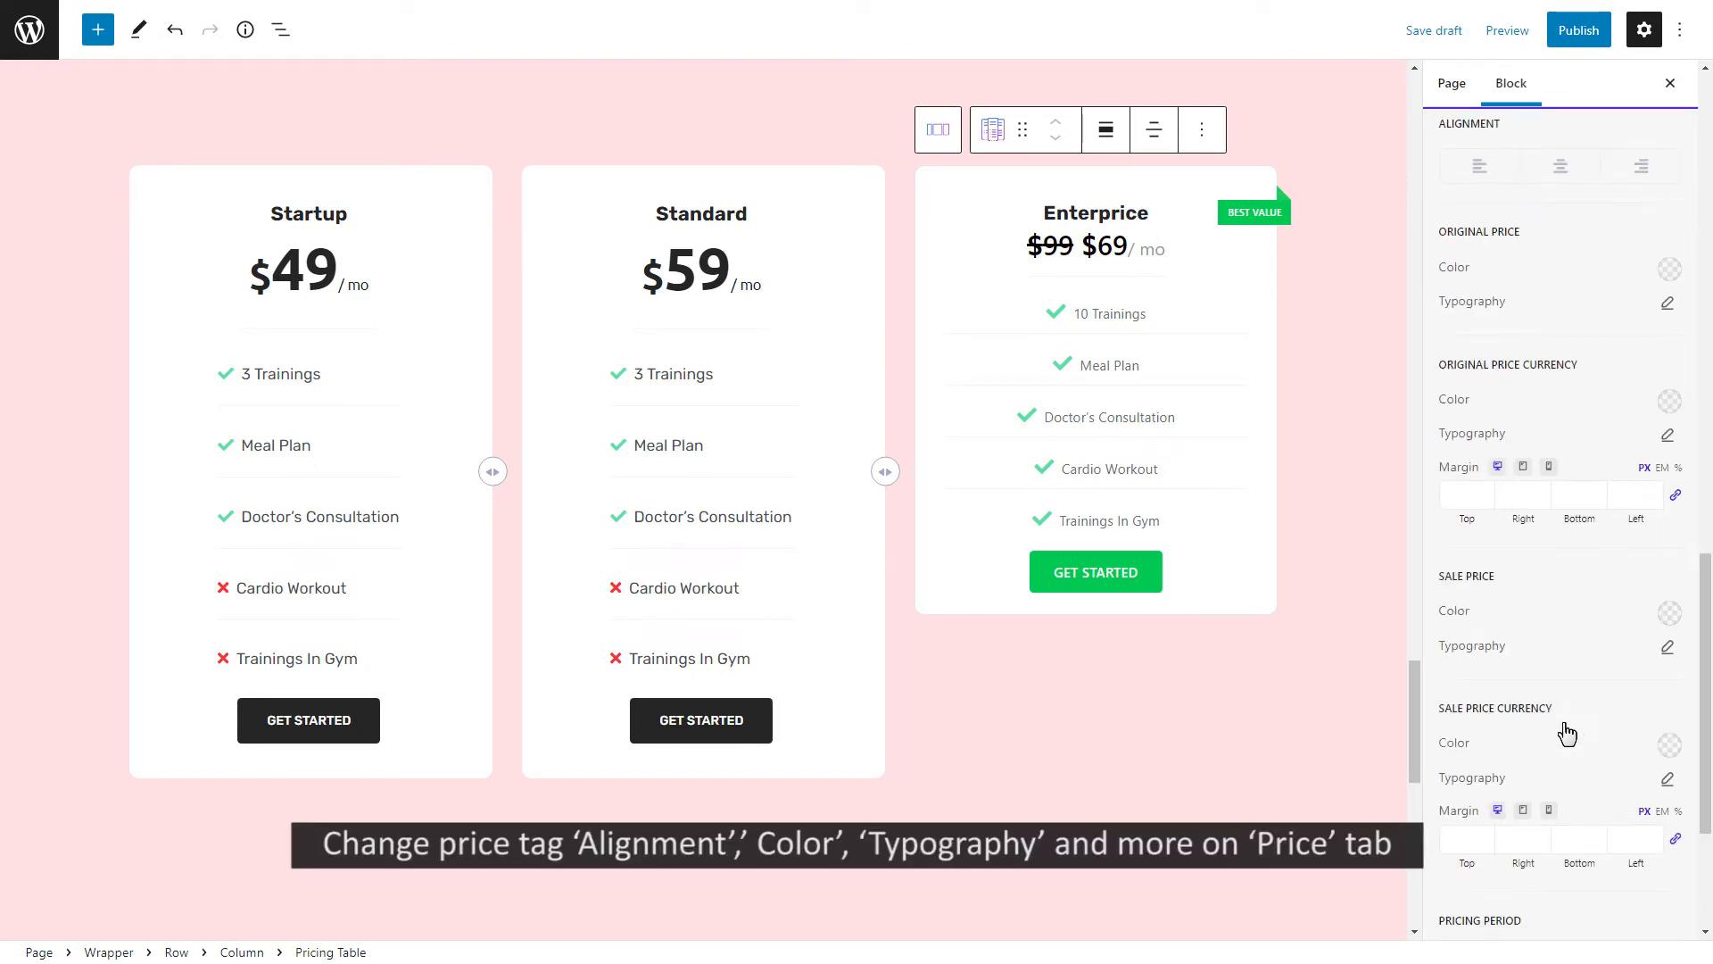
click(1557, 171)
click(1671, 270)
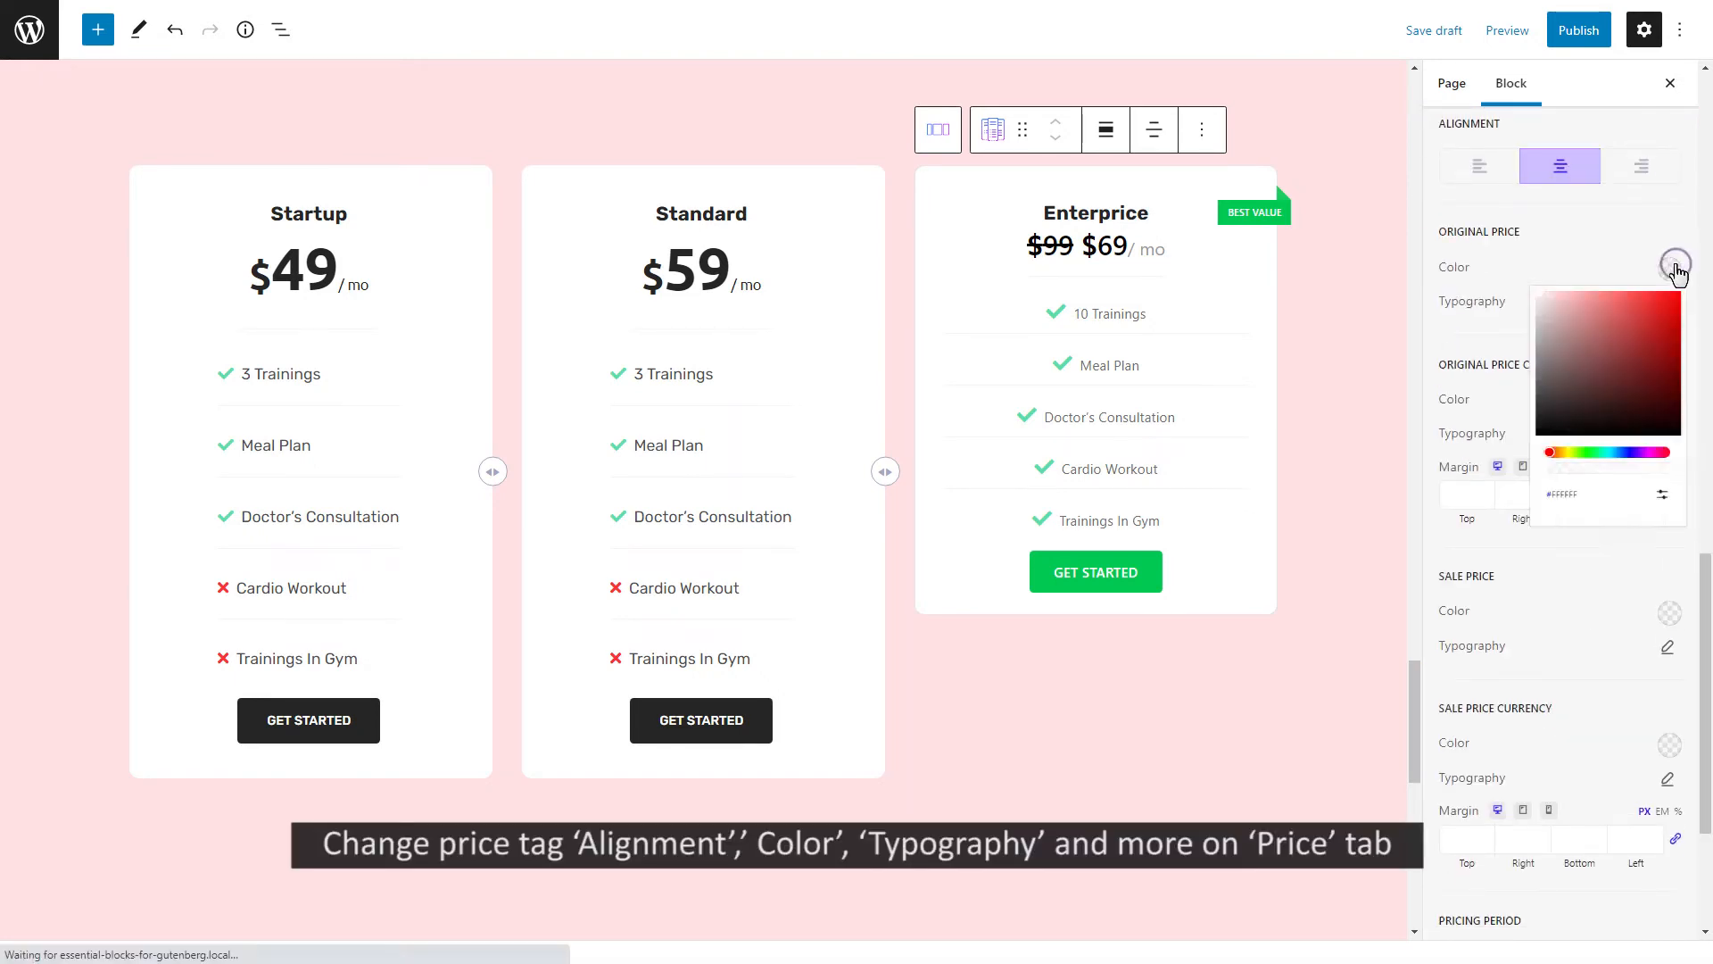
click(1657, 601)
double_click(1552, 651)
text(252525)
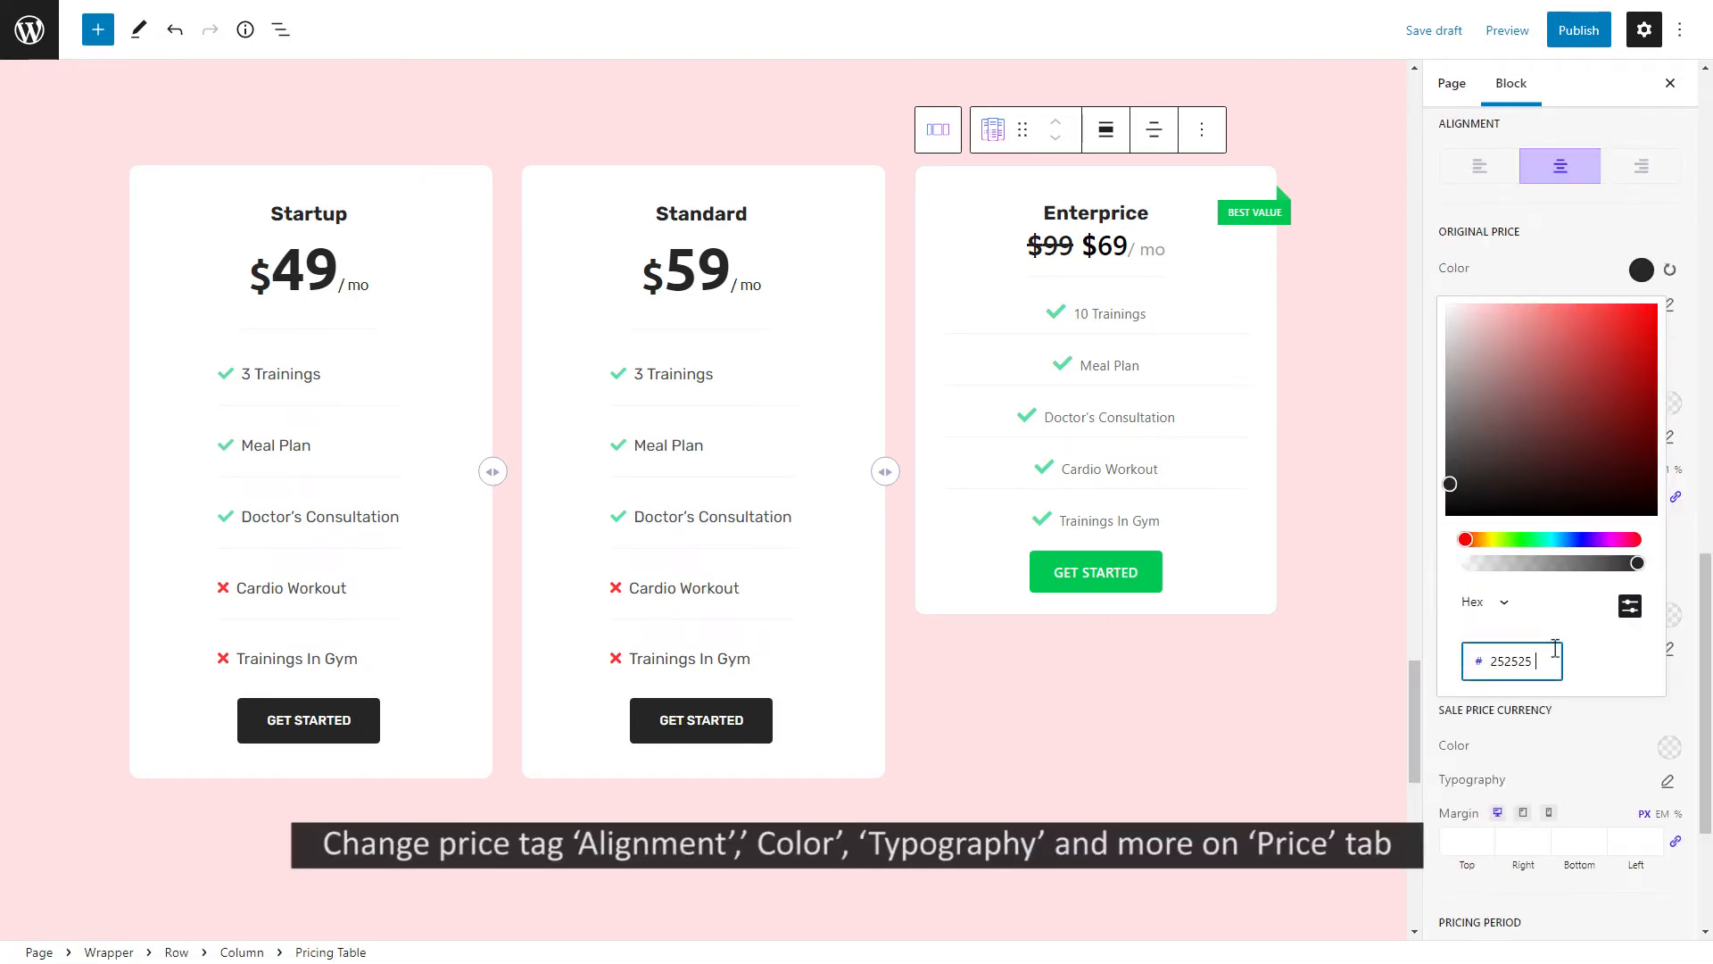
click(1642, 270)
Set the original price typography to Ubuntu at 60 px and choose a font weight for it
click(1669, 306)
click(1508, 388)
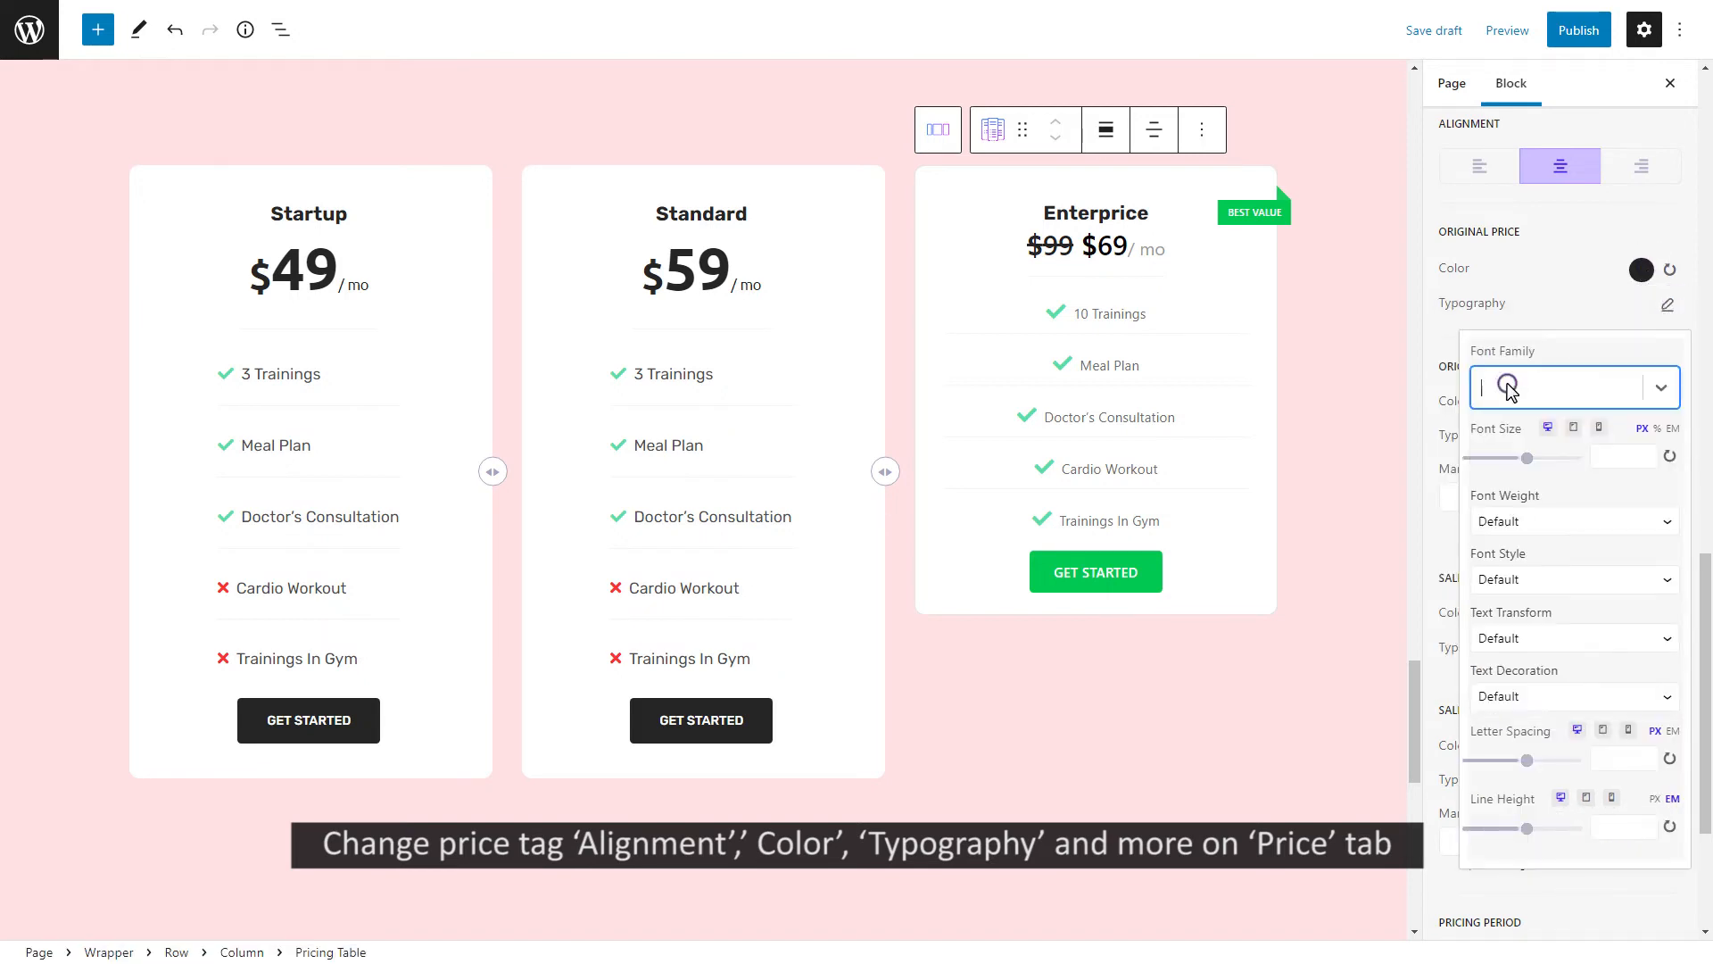
click(1510, 391)
text(ubuntu)
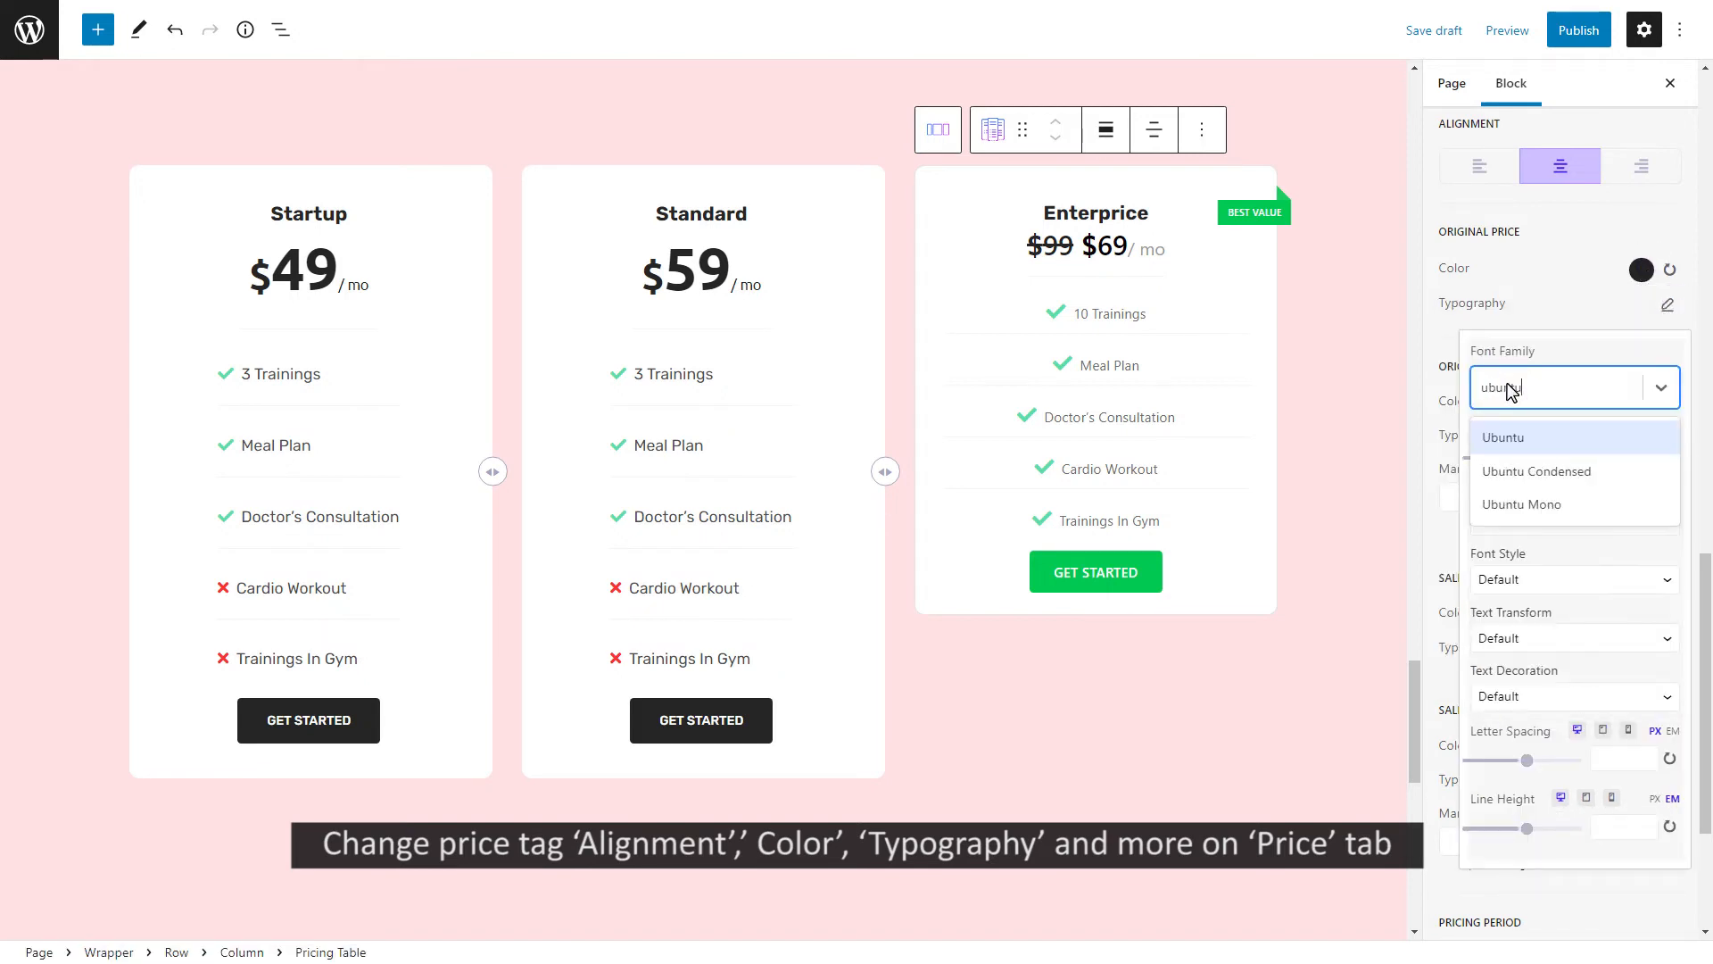
click(1531, 439)
click(1617, 457)
text(60)
click(1518, 521)
click(1531, 618)
click(1668, 306)
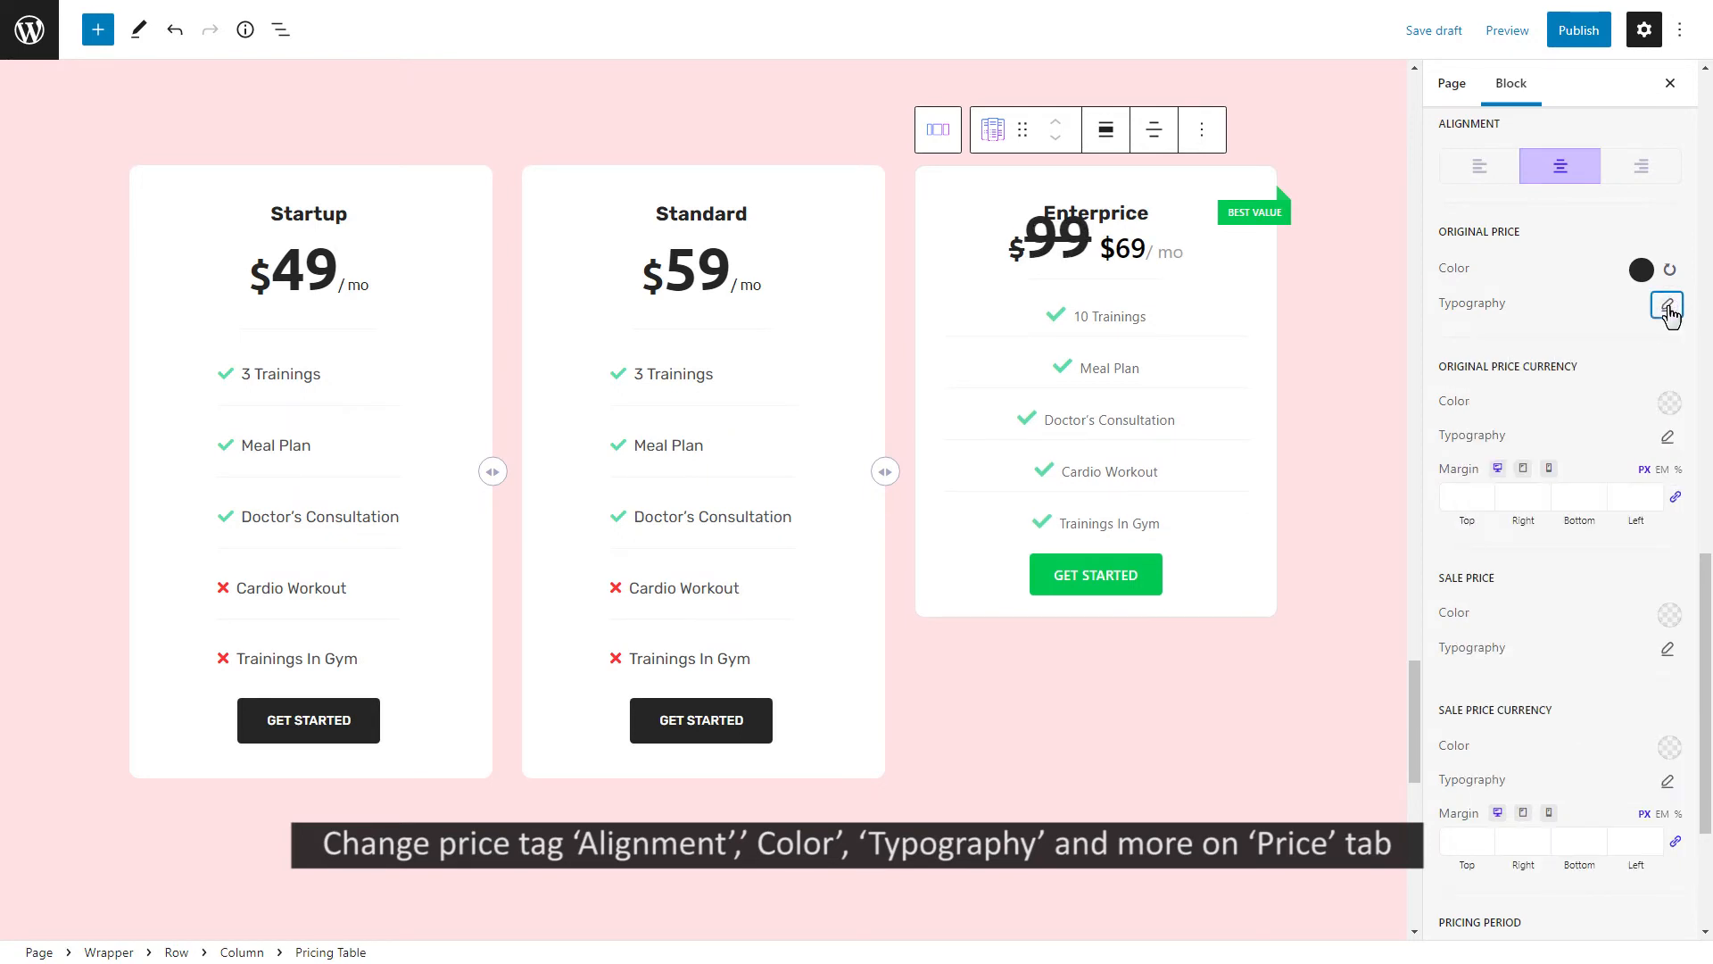
Set the original price currency color to #252525
click(1670, 404)
click(1658, 738)
double_click(1535, 790)
text(252525)
click(1641, 406)
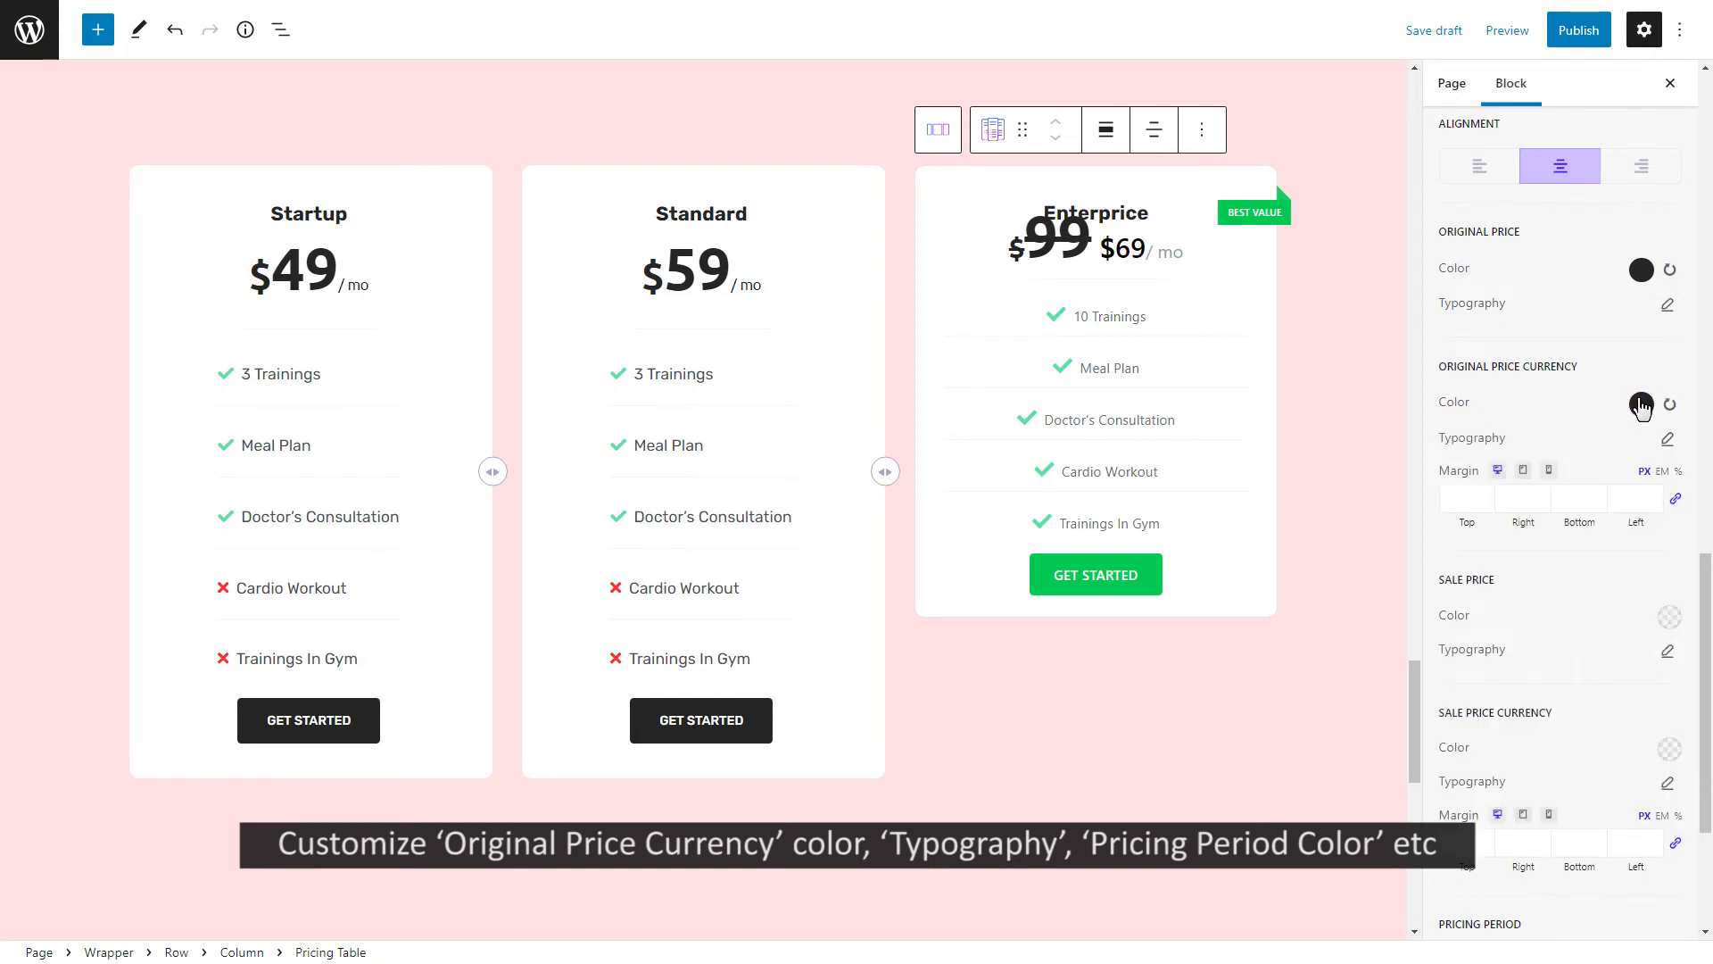
Set the original price currency typography to Ubuntu, 40 px, with a line height of 2 em
click(1668, 438)
text(ubun)
click(1580, 569)
click(1606, 589)
text(40)
scroll(1593, 892, down, 1)
click(1601, 961)
text(2)
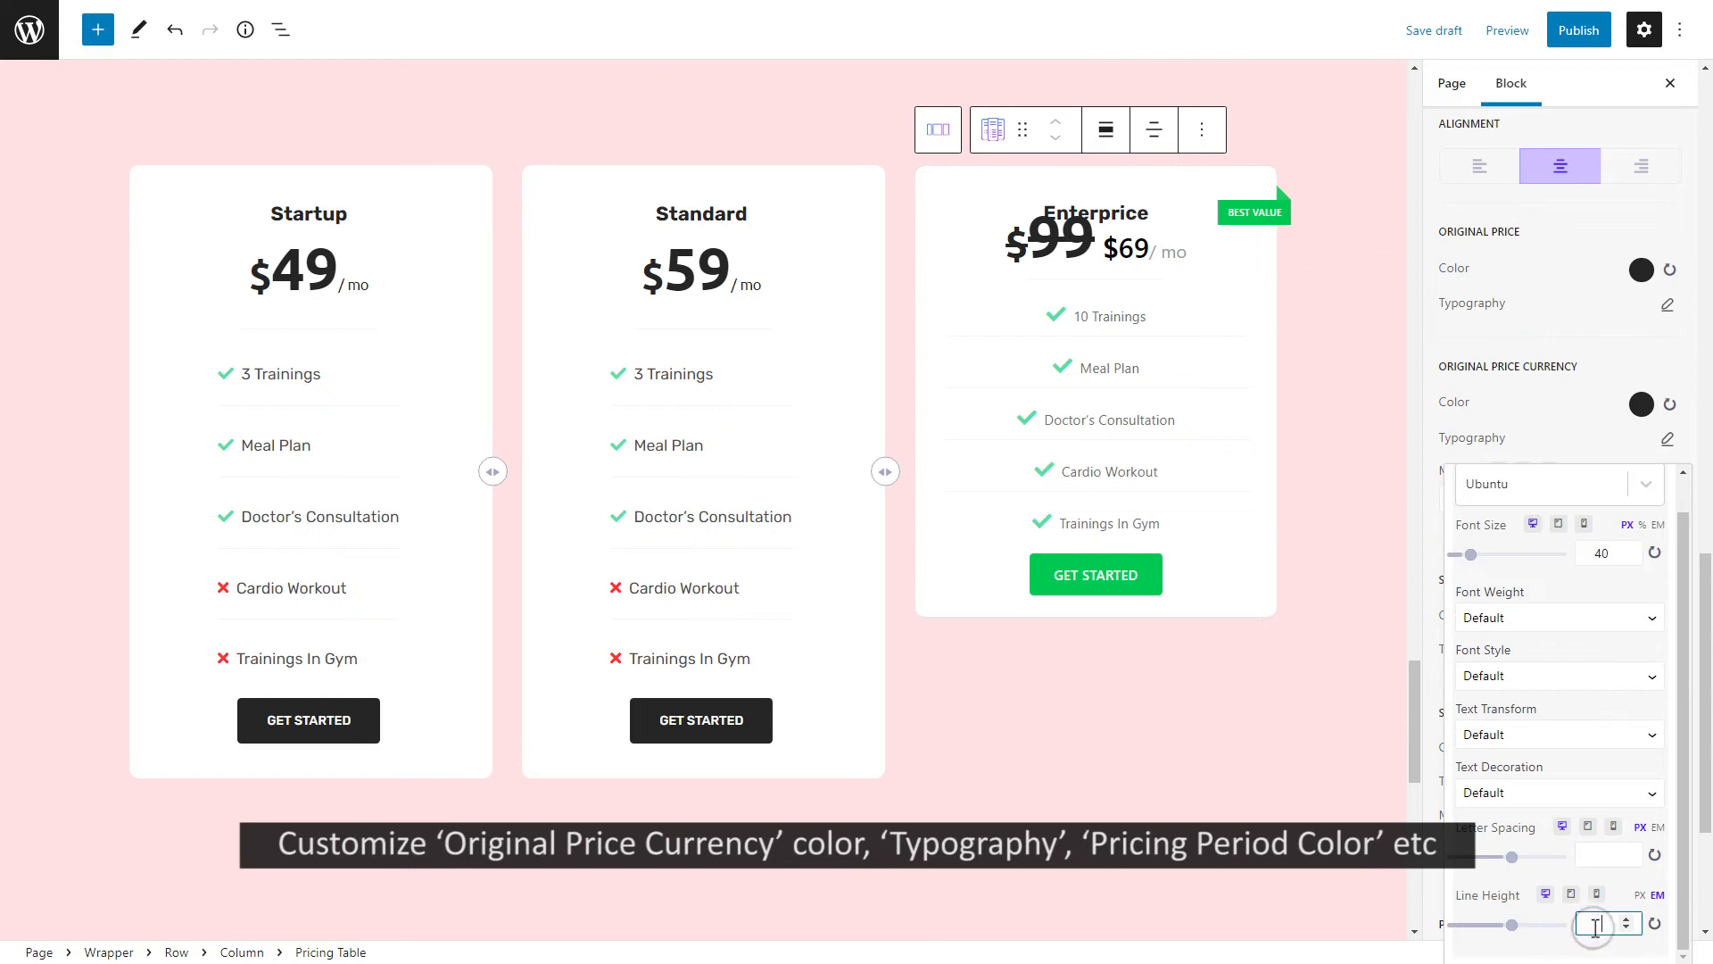
click(1667, 437)
Set the pricing period color to #252525
scroll(1660, 625, down, 3)
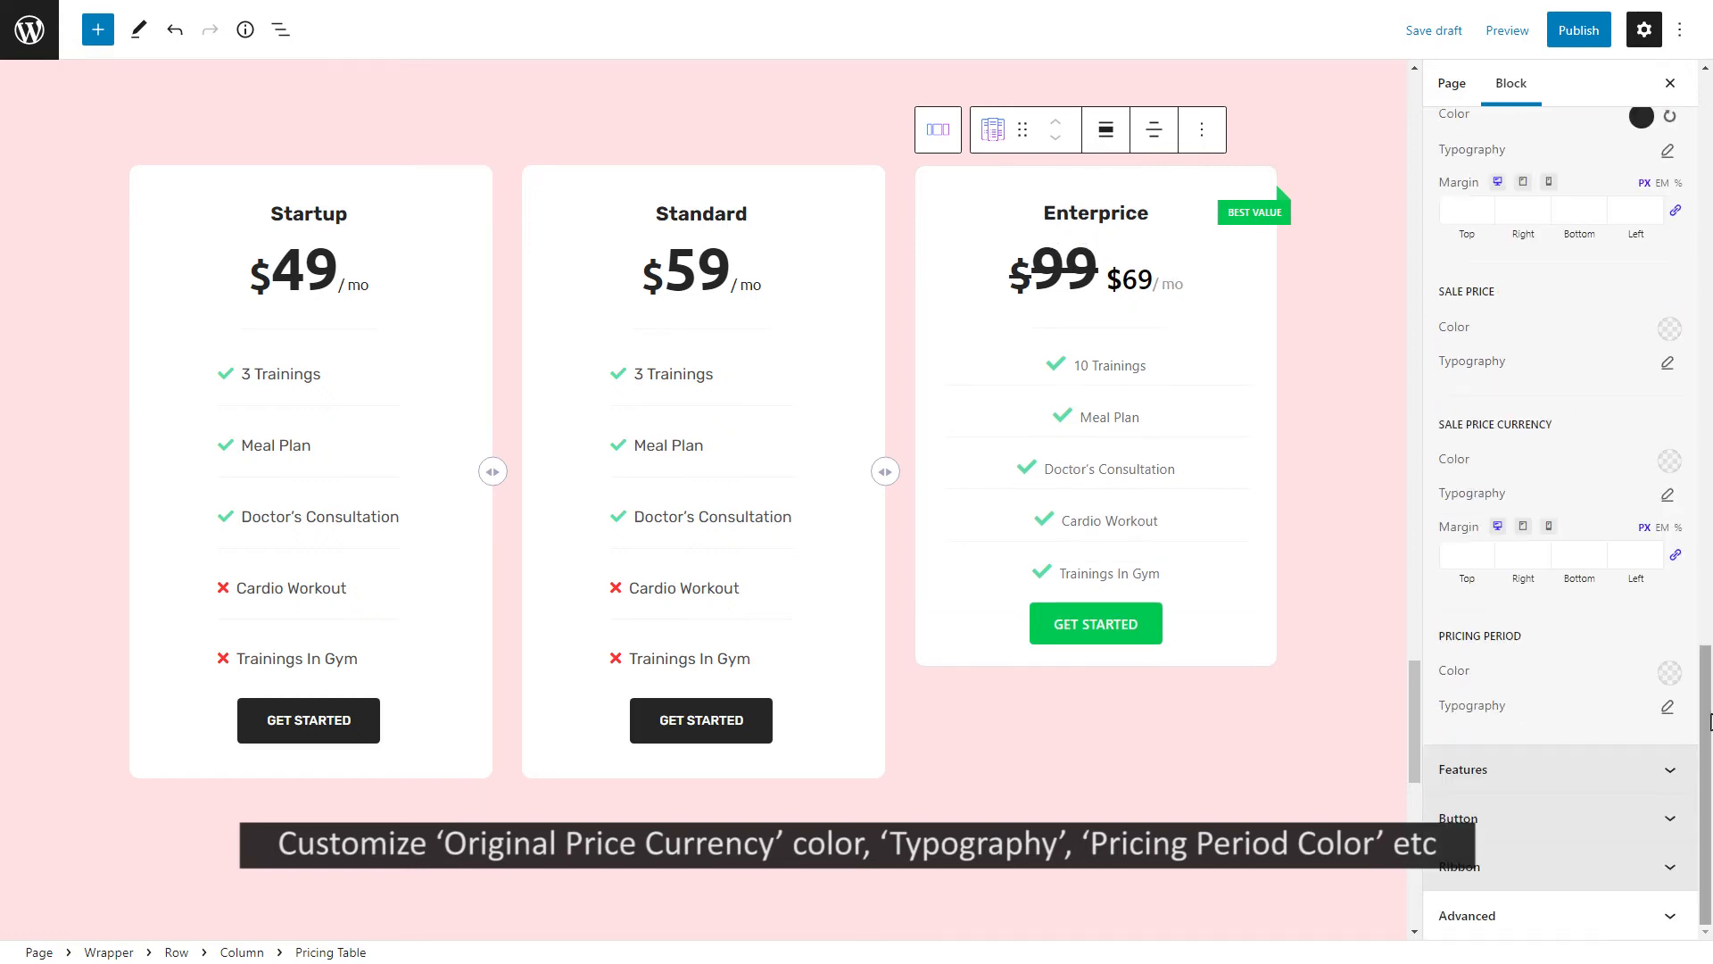
click(1669, 674)
double_click(1539, 613)
text(232323)
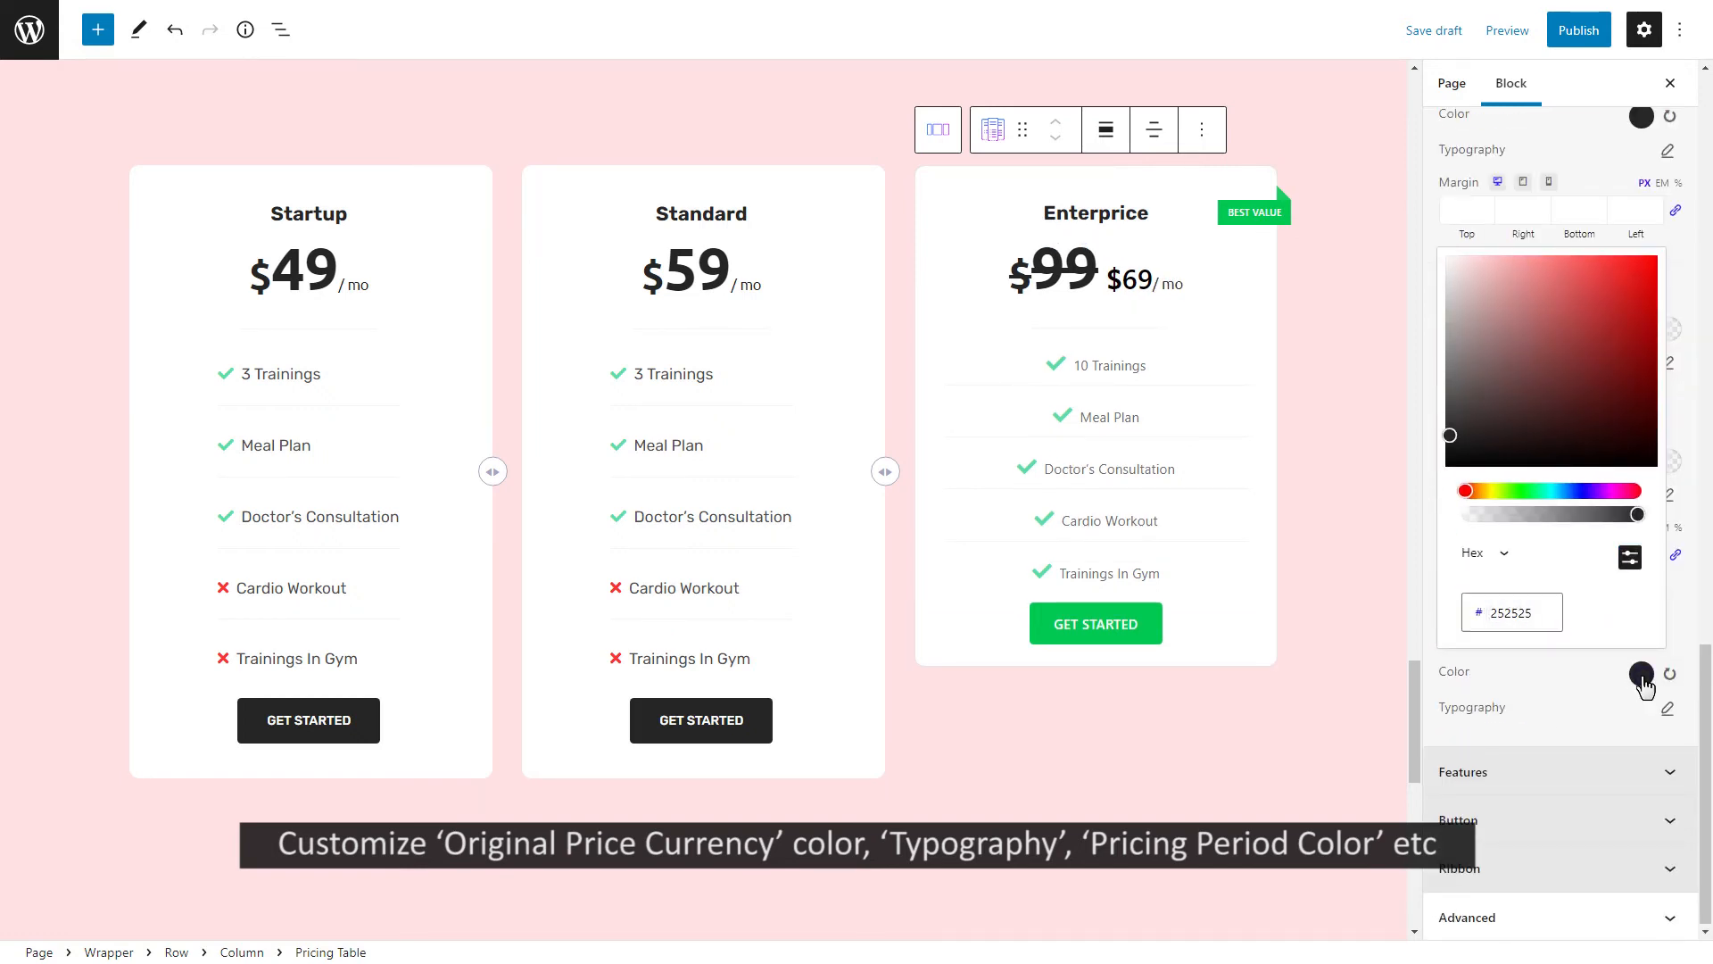
click(1642, 675)
Left-align the features list and apply the copied dark gray color to its text
click(1587, 771)
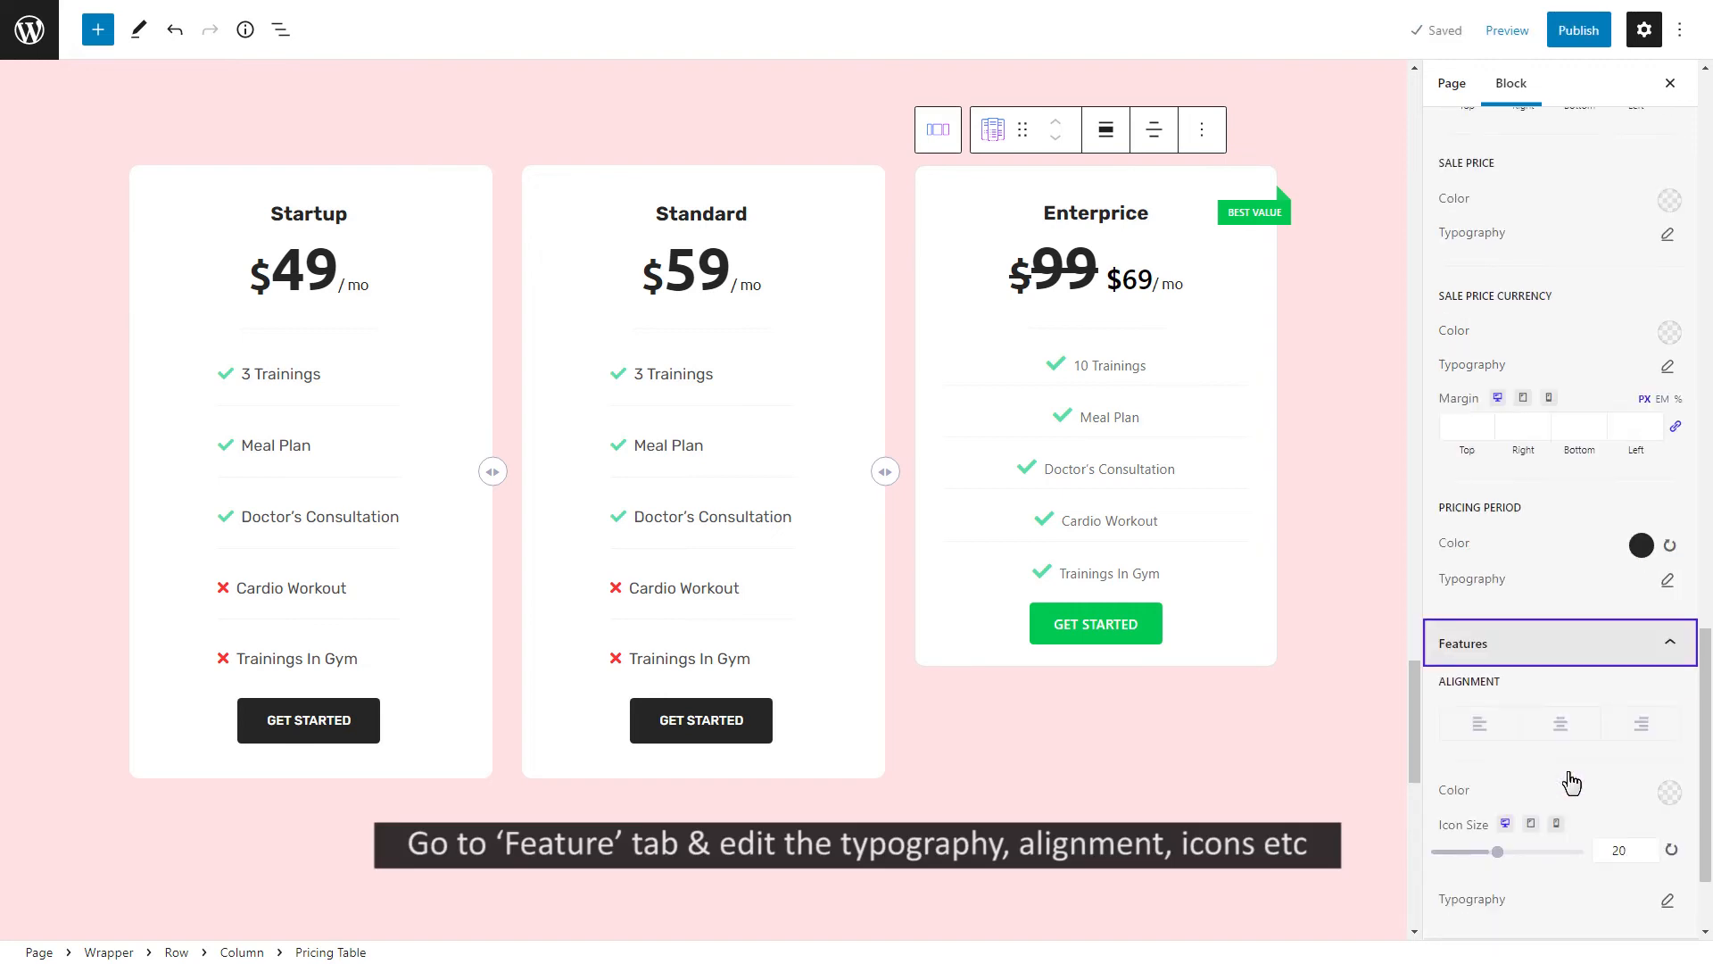
click(1559, 724)
scroll(1560, 730, down, 2)
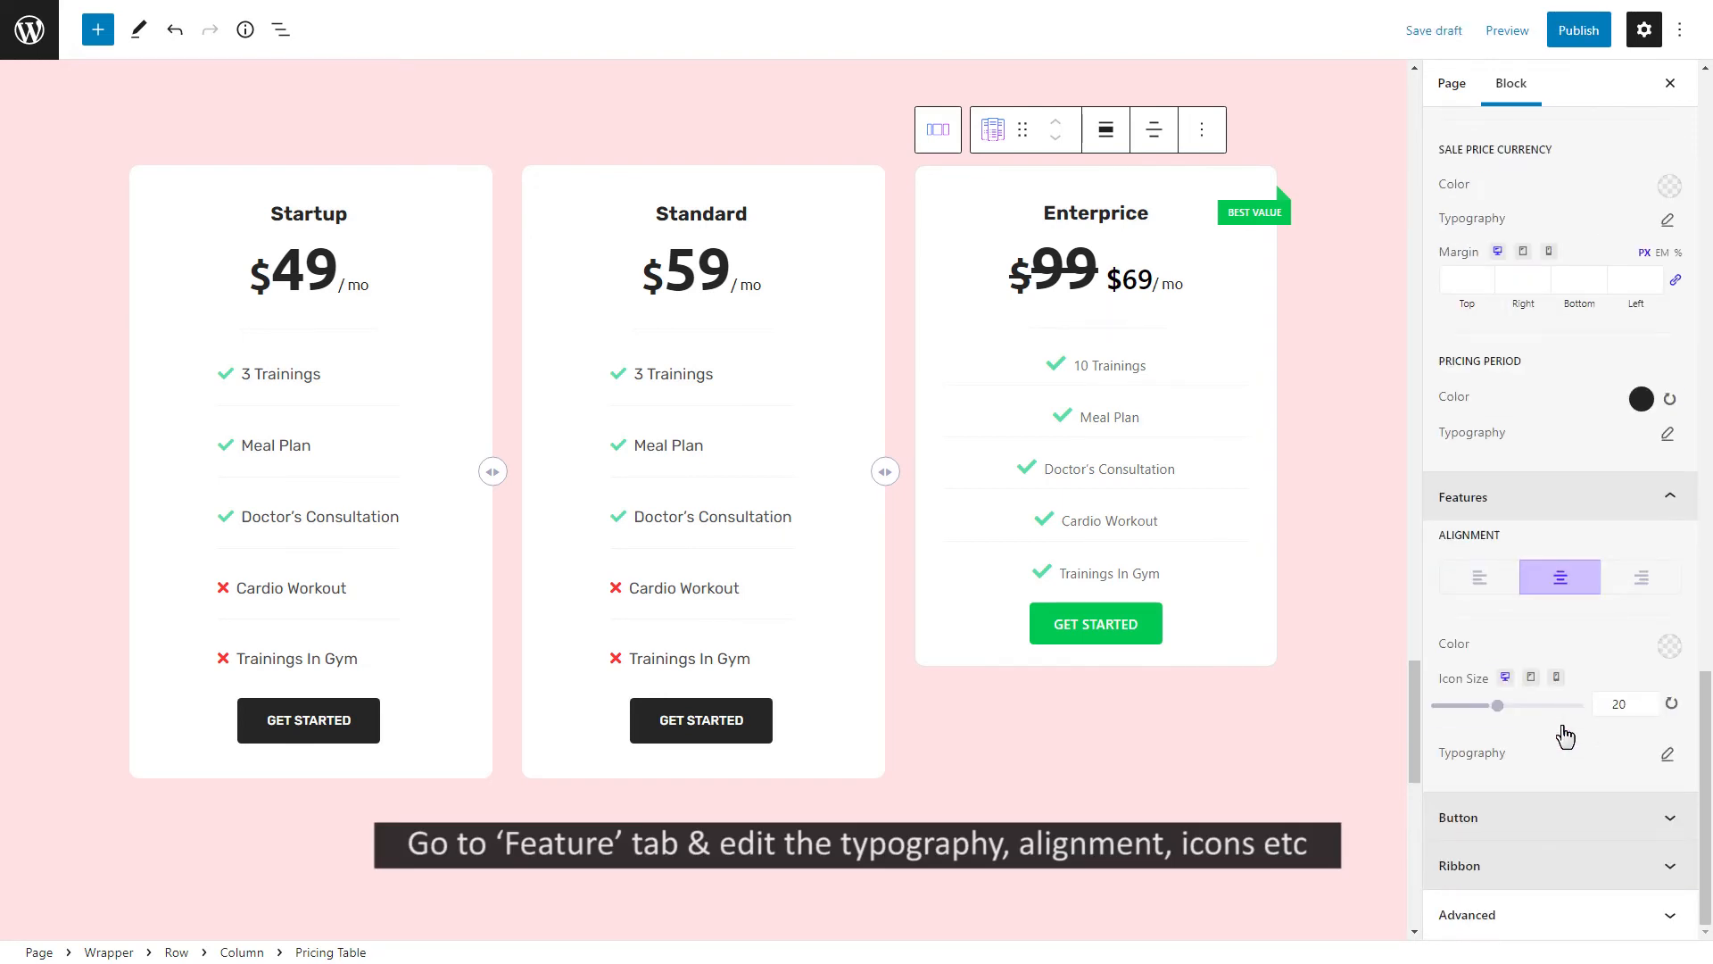
click(1481, 578)
click(1668, 646)
double_click(1551, 585)
key(ctrl+v)
Set the features' icon size to 16 and their typography to Rubik, 16 px, with a line height of 2.6 em
drag(1631, 707, 1571, 710)
text(16)
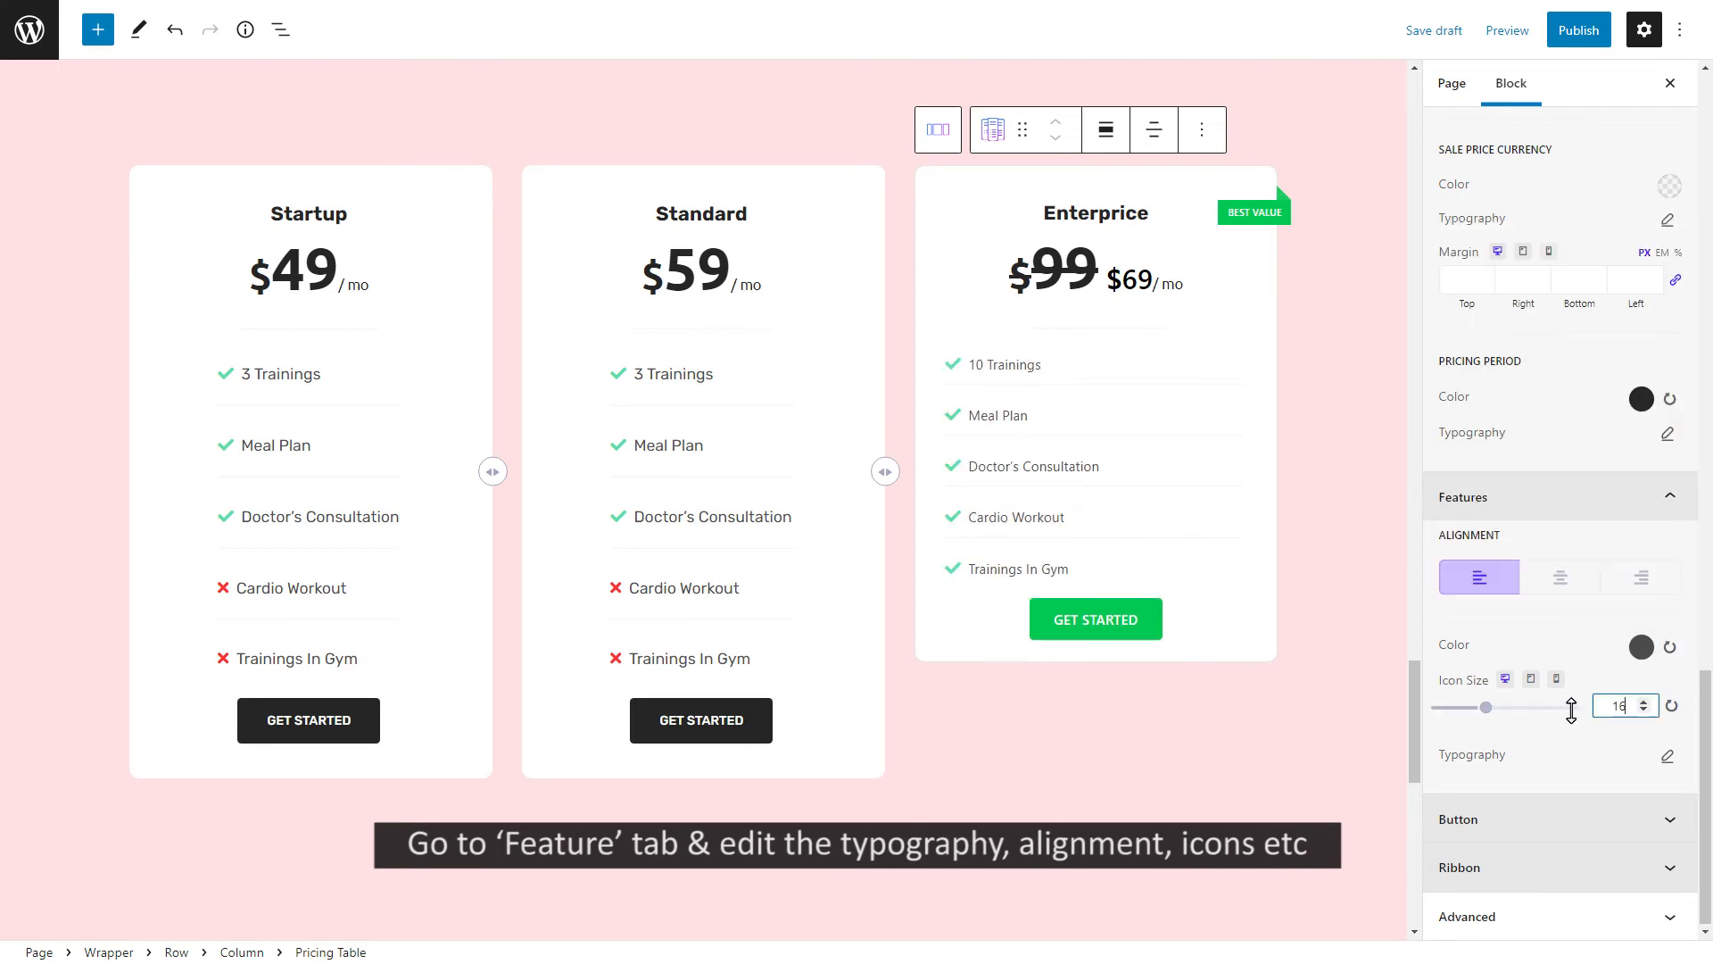
click(1668, 756)
text(rubik)
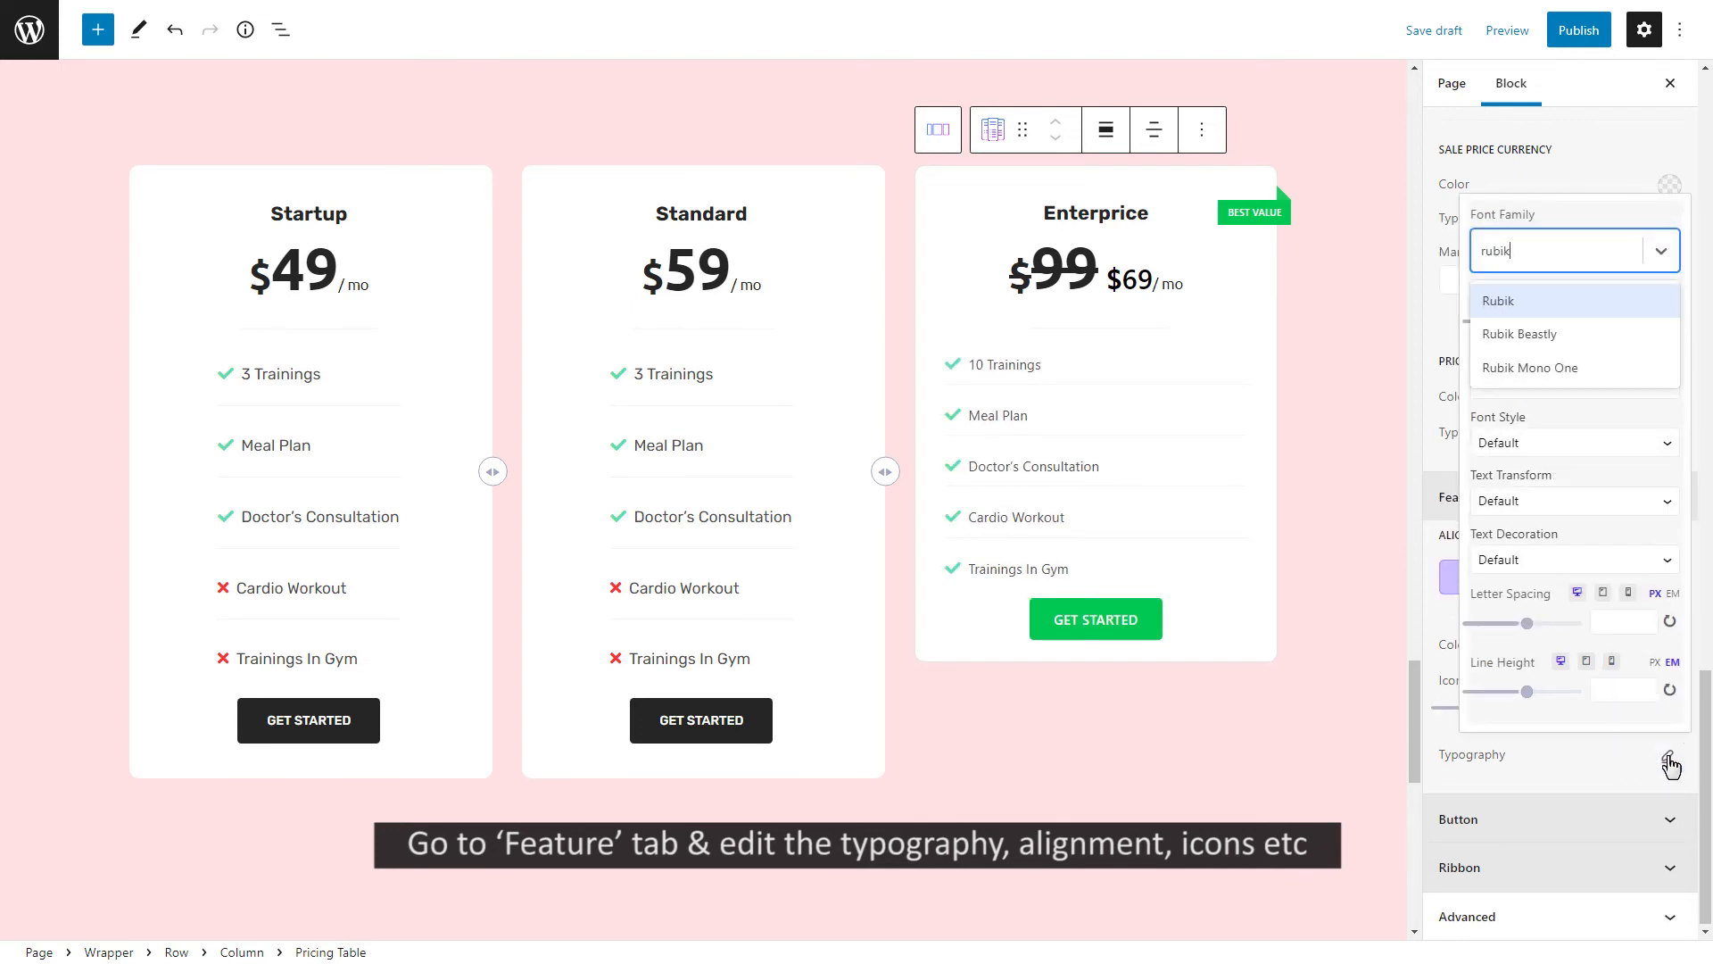
click(1560, 299)
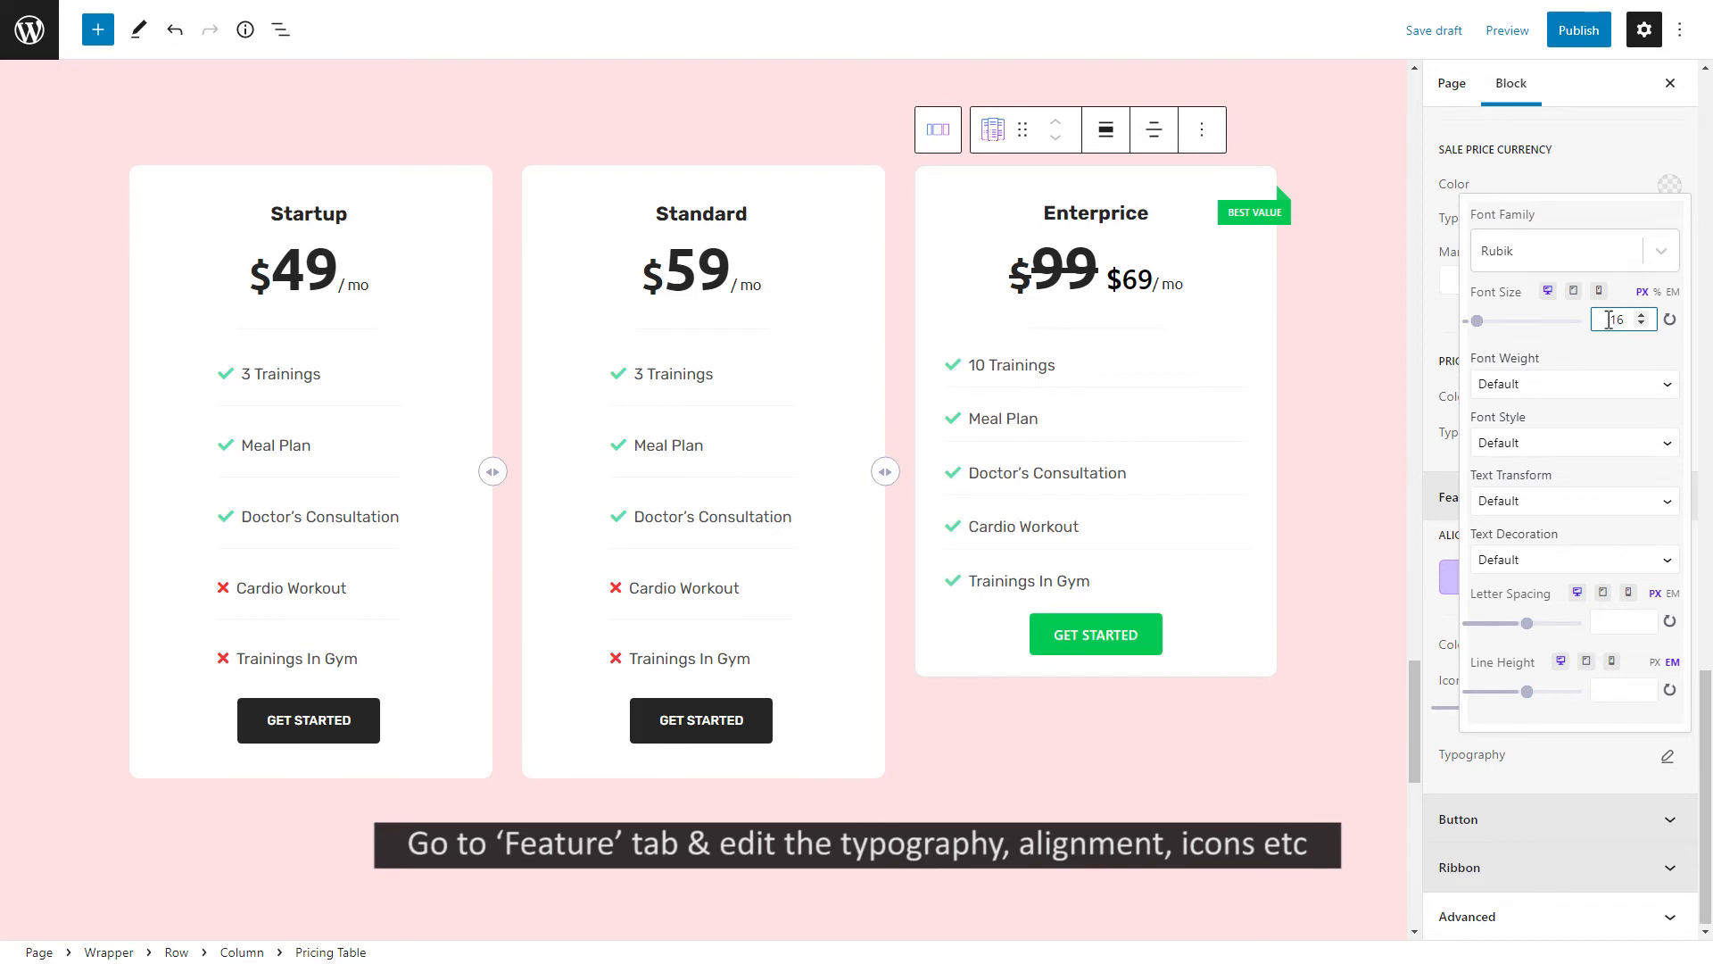
click(1607, 692)
text(2.6)
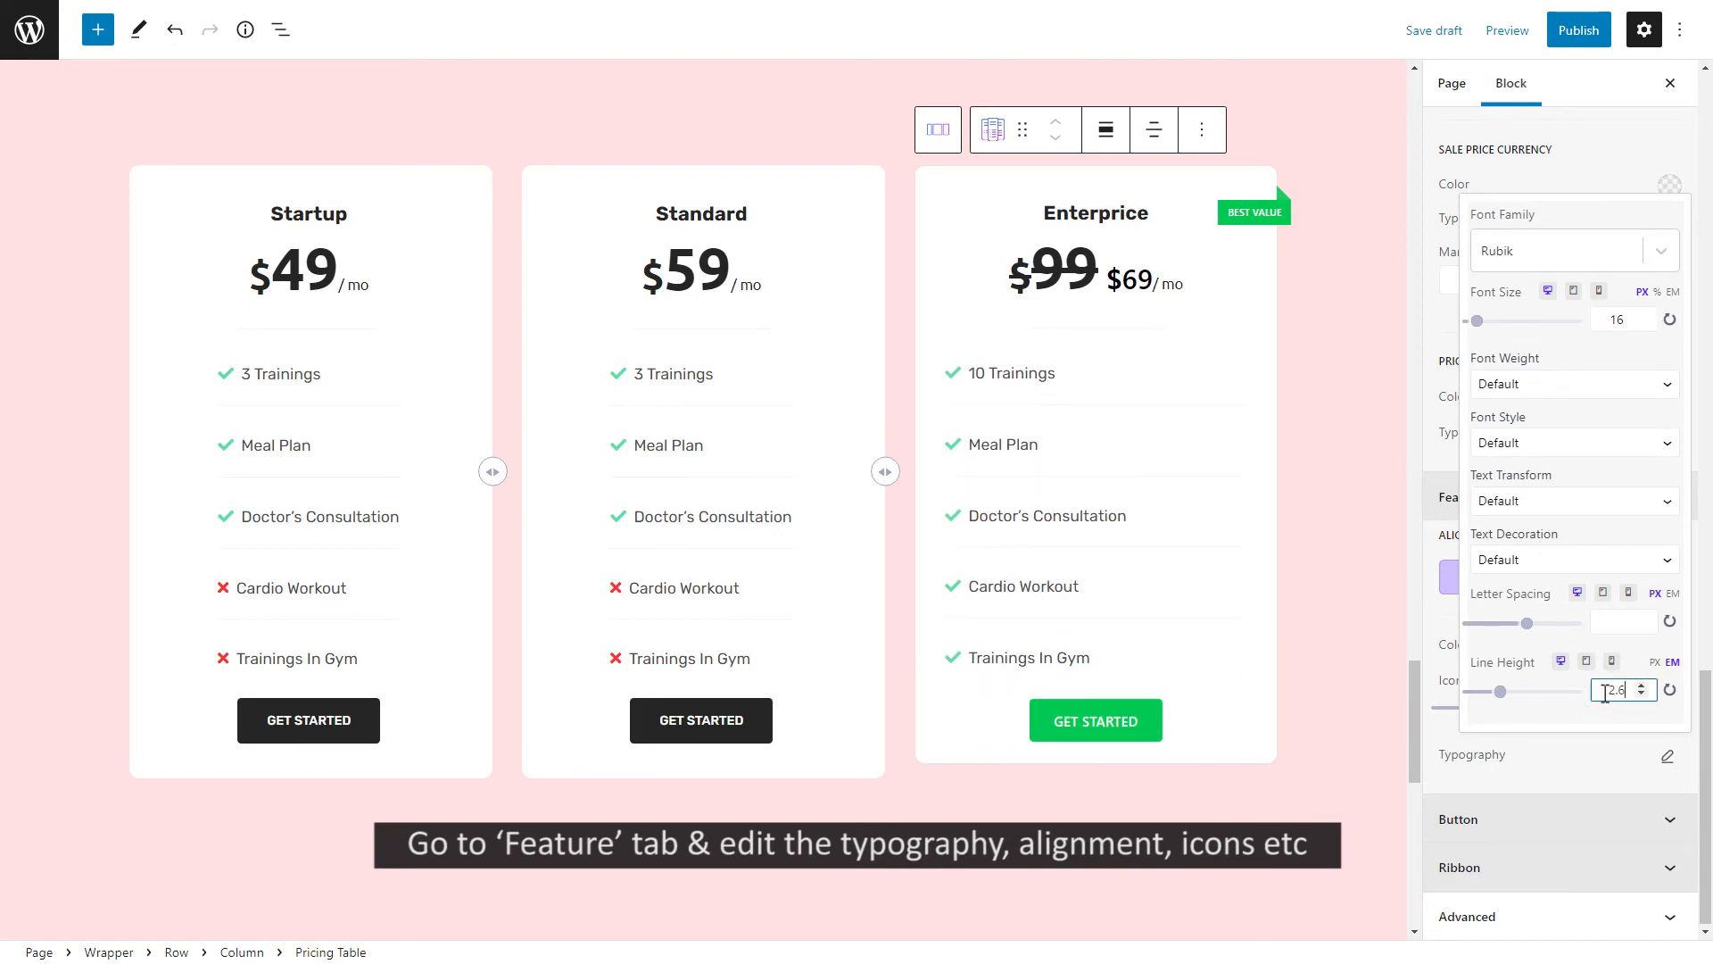
click(1665, 757)
Center the button and set its padding to 15 px top, 30 px right, 16 px bottom and 30 px left
click(1598, 819)
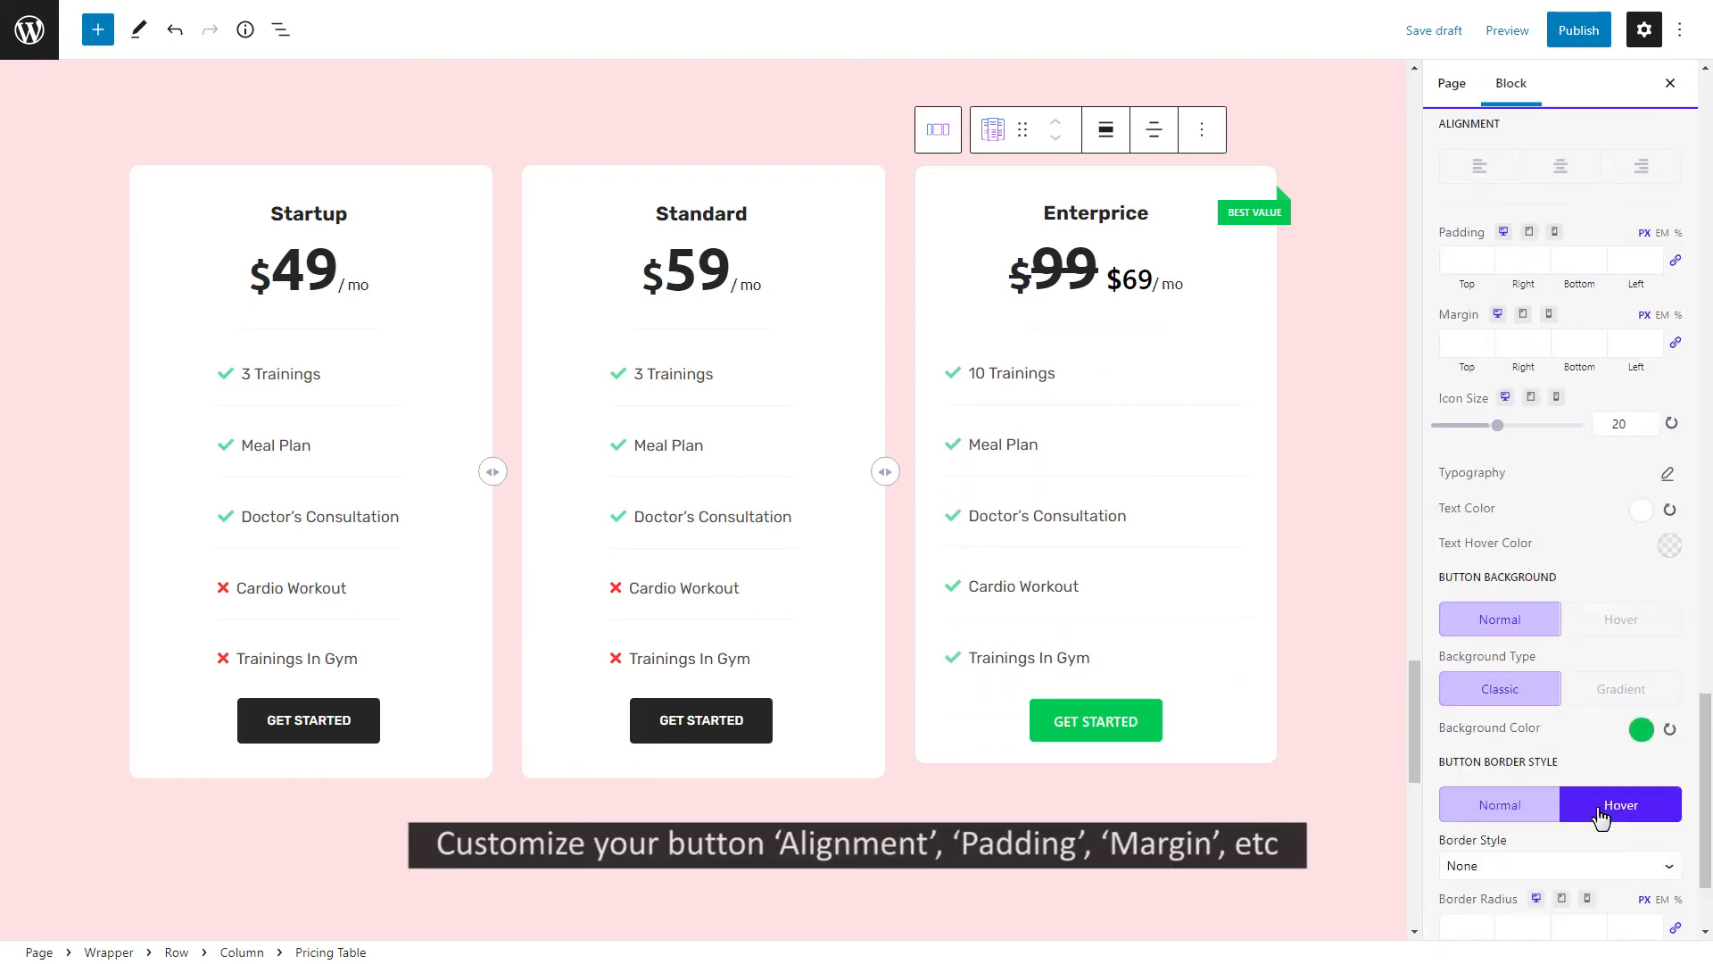
click(1560, 171)
click(1676, 261)
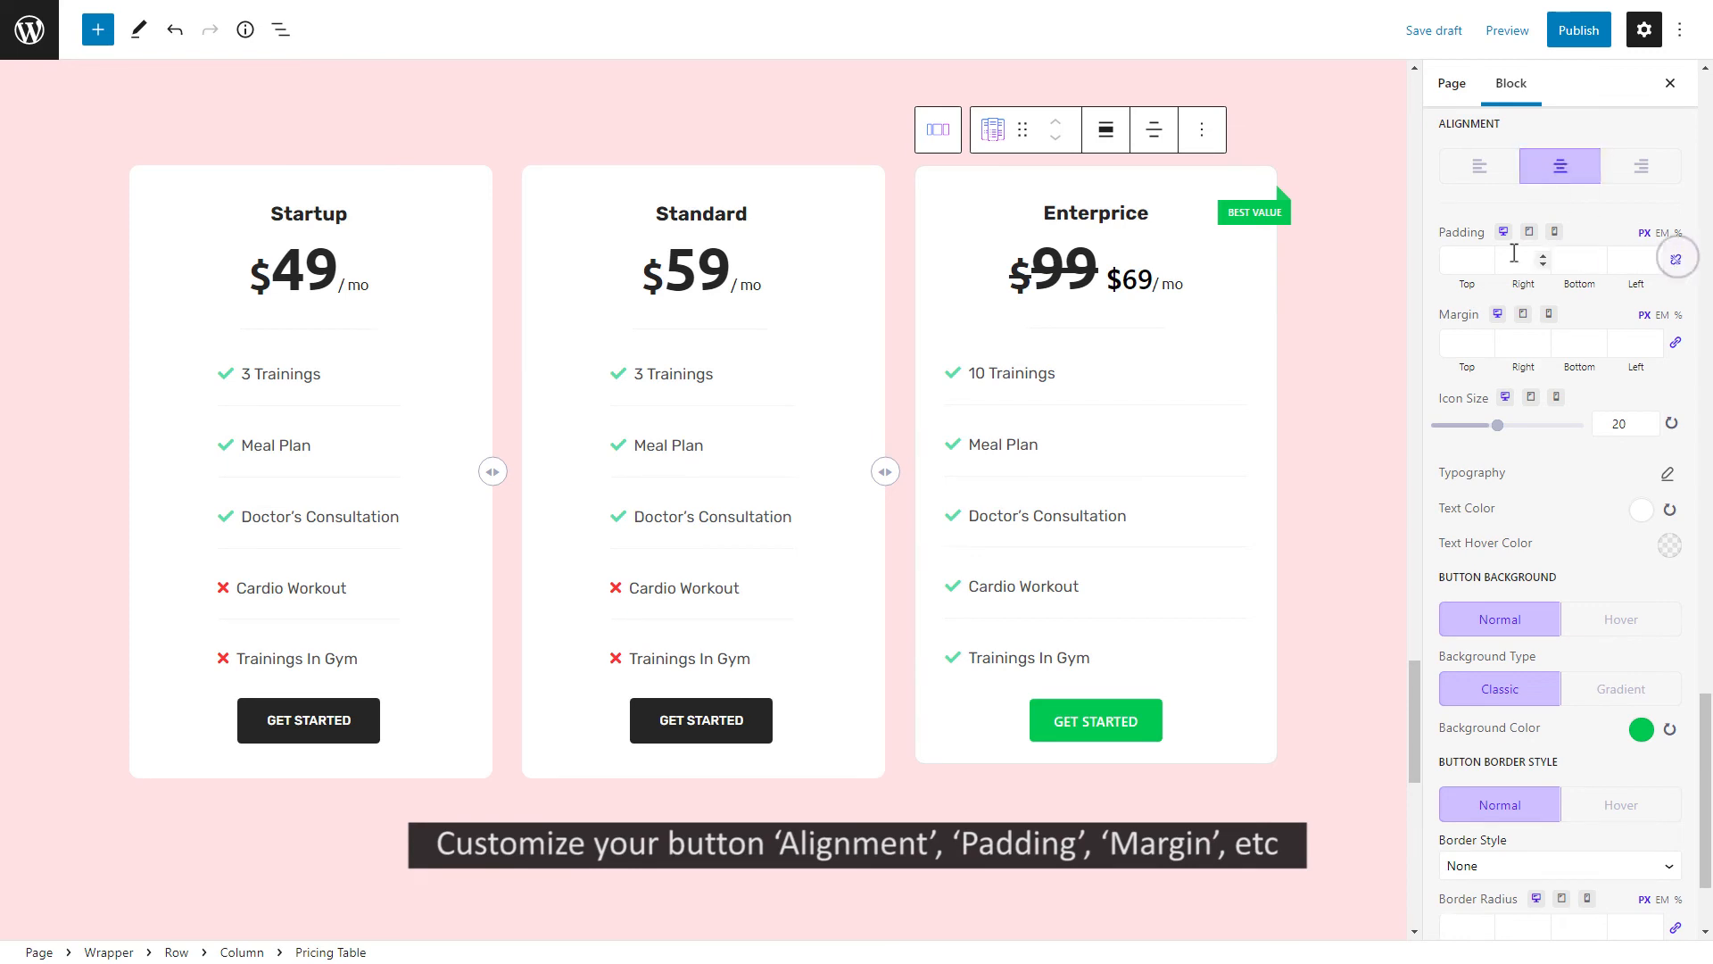
click(1459, 258)
text(15)
key(Tab)
text(30)
key(Tab)
text(16)
key(Tab)
text(30)
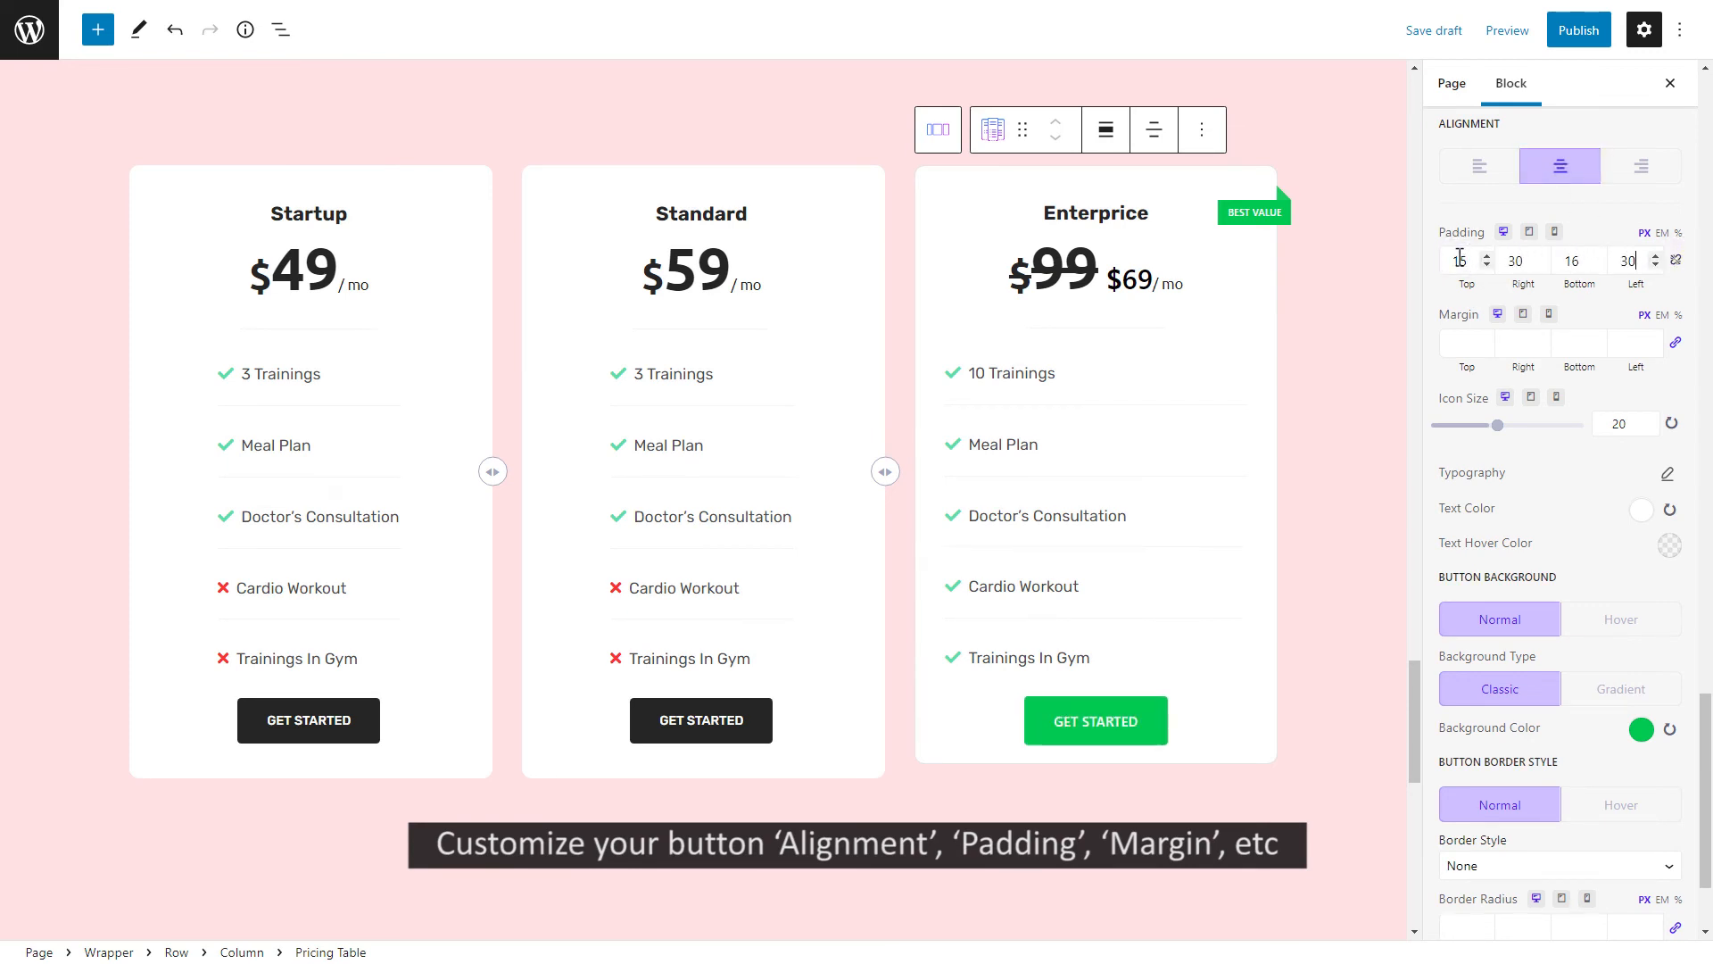
Unlink the button margins and set them to 18 px at the bottom and 0 on the other sides
click(1676, 343)
click(1457, 344)
click(1517, 346)
text(0)
click(1570, 344)
text(18)
click(1633, 344)
text(0)
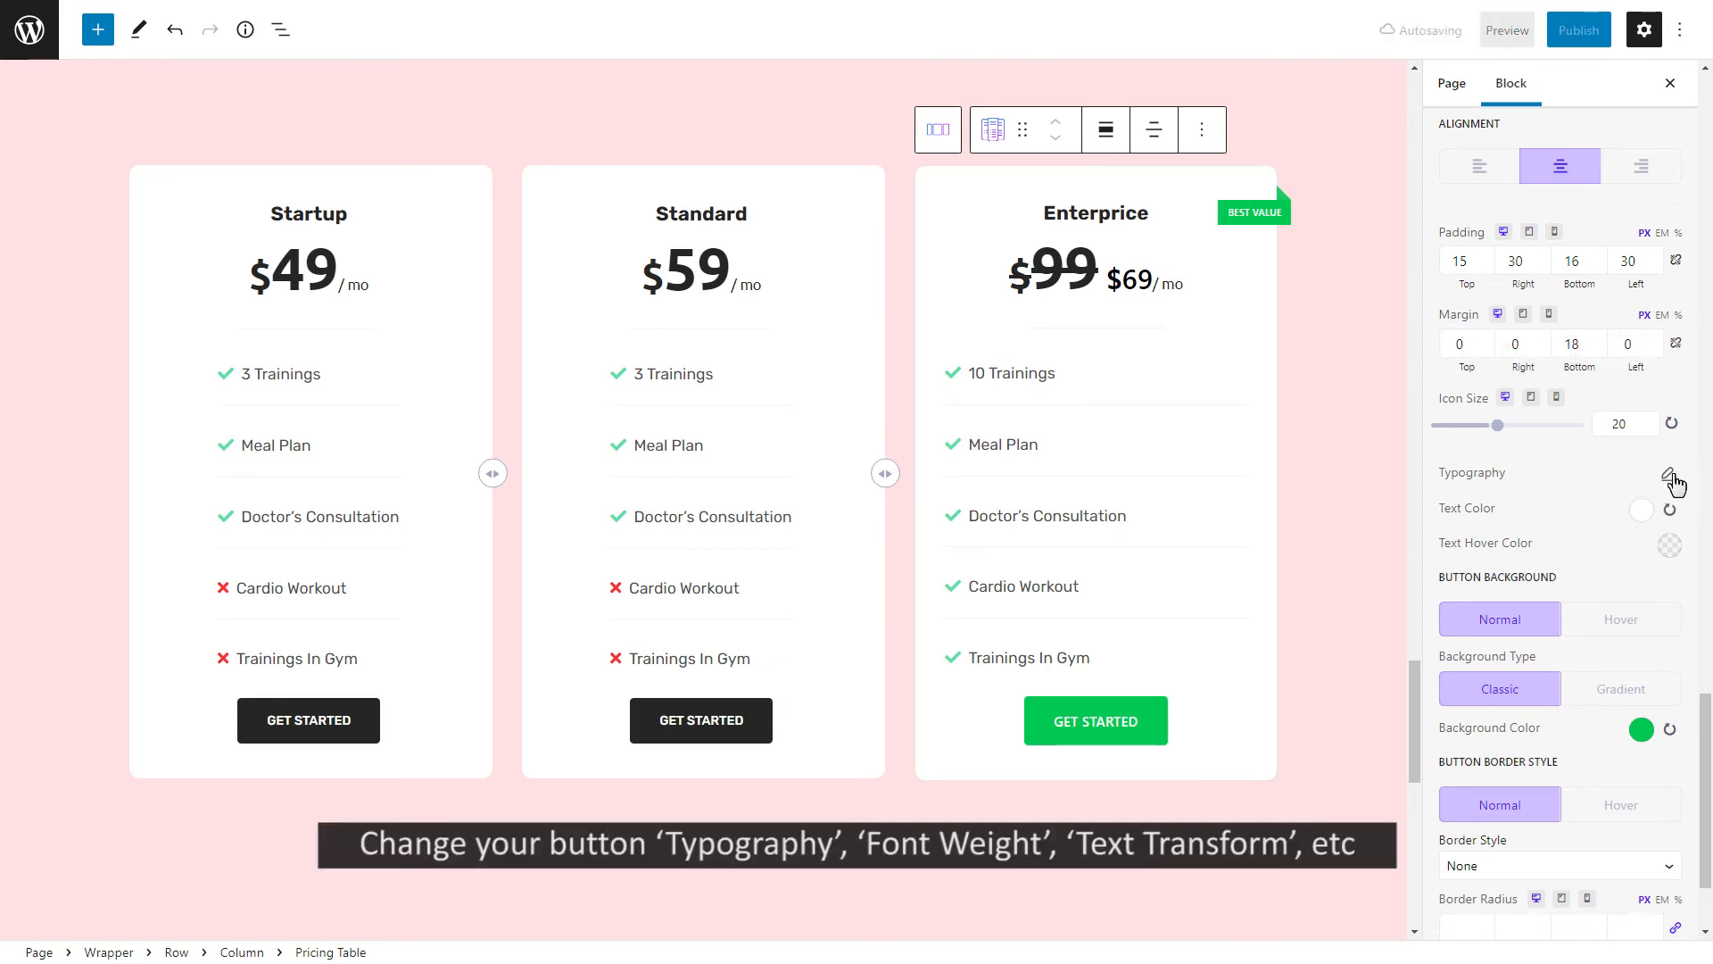
Set the button typography to Rubik and choose its font weight and text transform
click(1674, 482)
click(1474, 558)
text(ru)
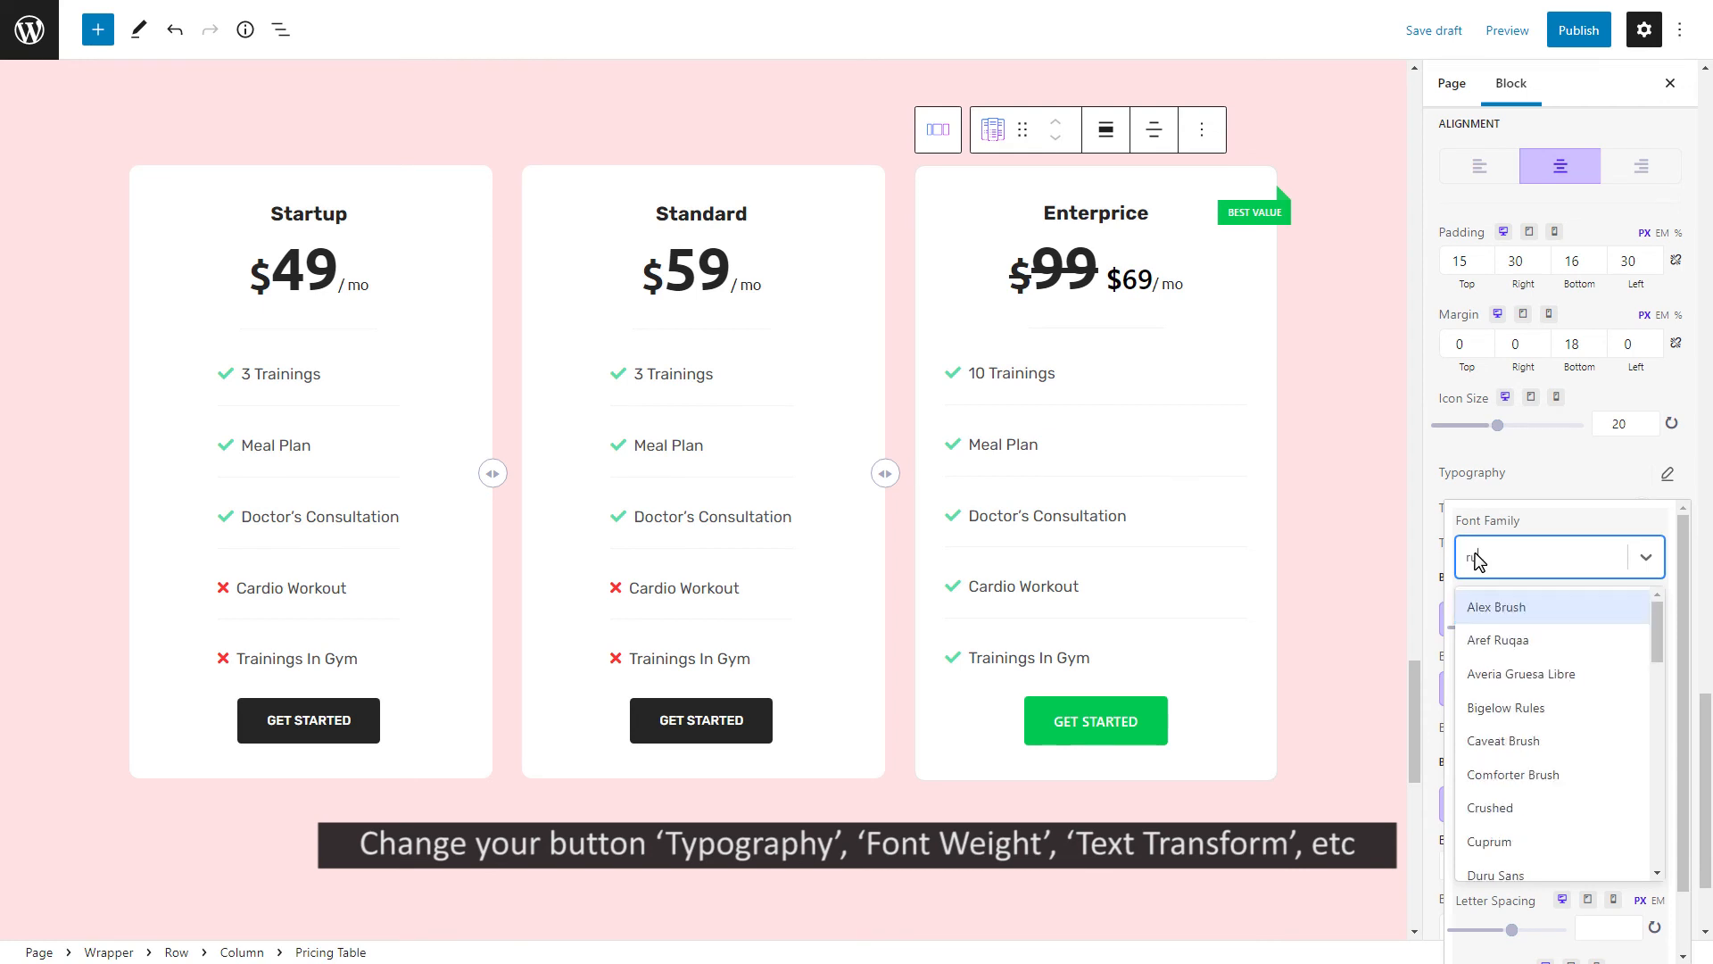
text(bik)
click(1474, 608)
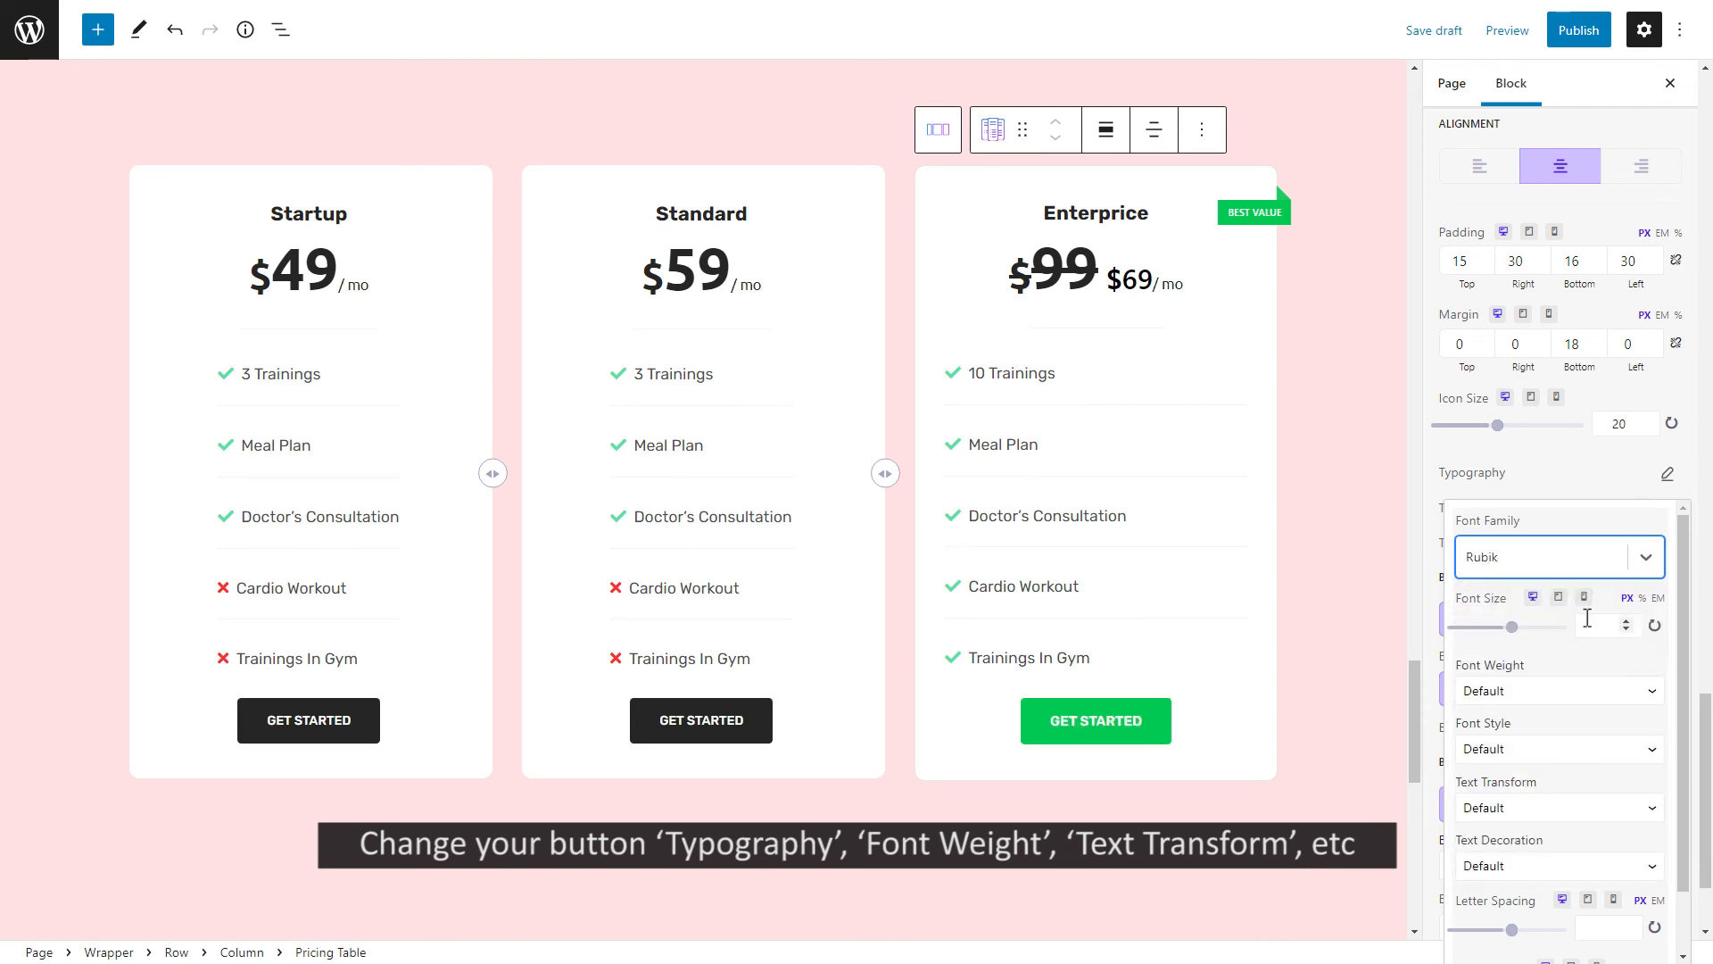
click(1561, 690)
click(1542, 780)
click(1547, 808)
click(1542, 897)
click(1667, 476)
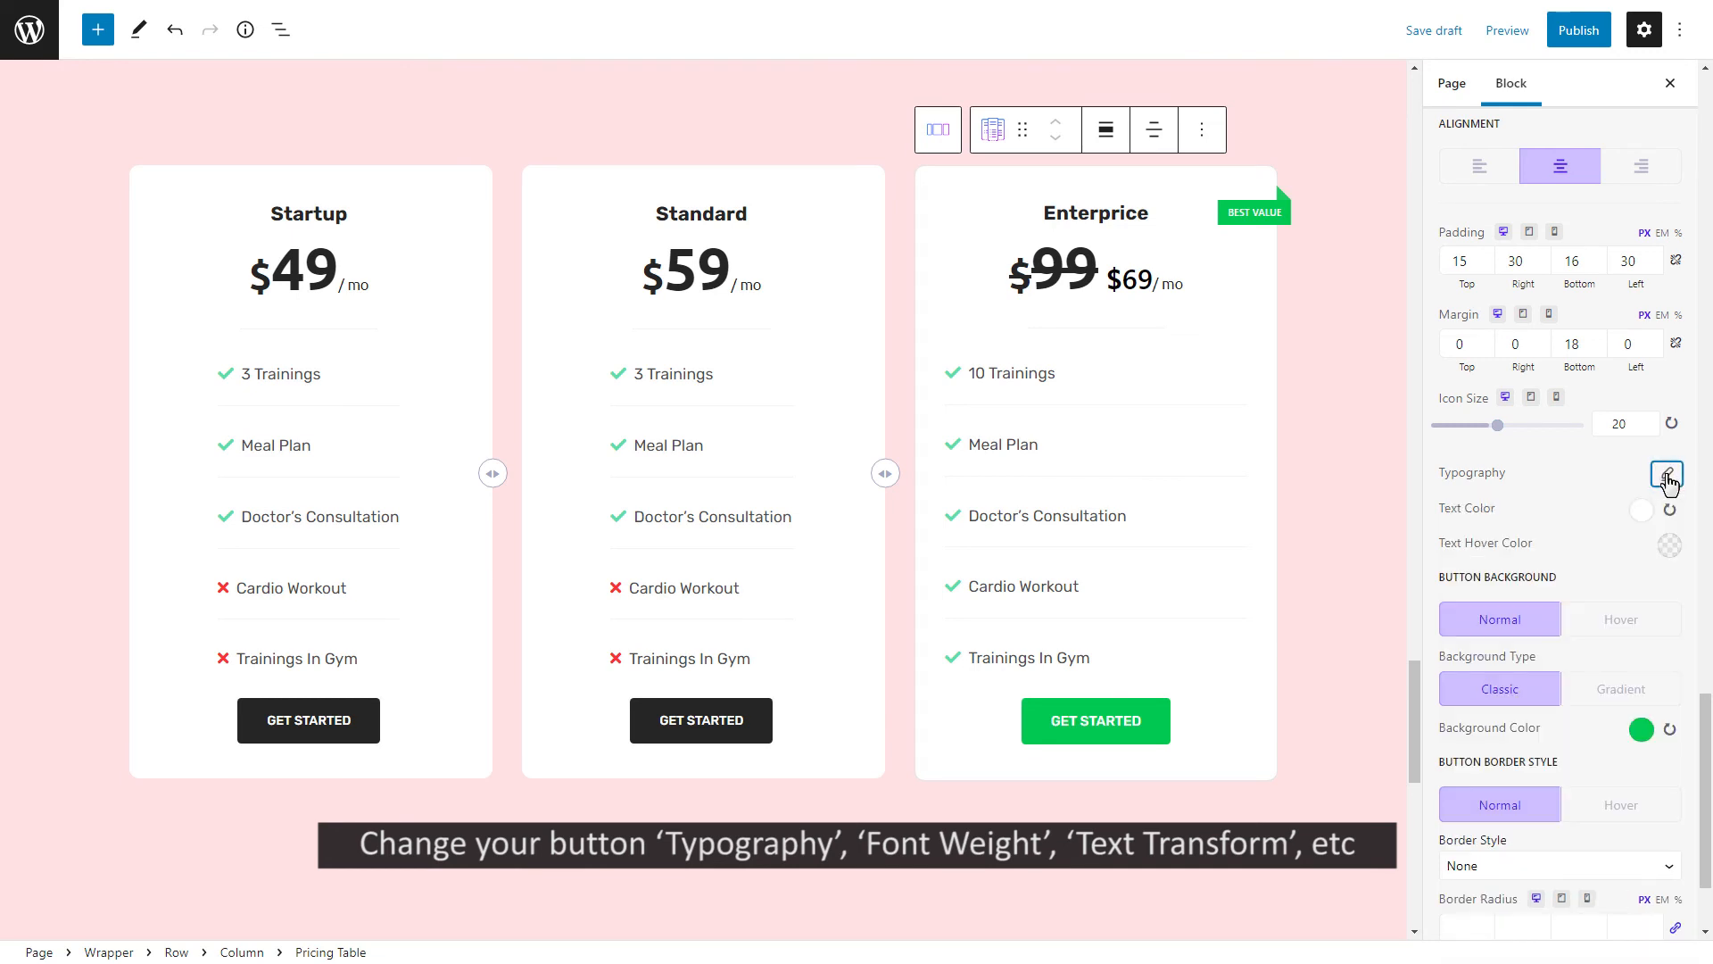
Apply the copied red as the button's normal background color
scroll(1667, 482, down, 2)
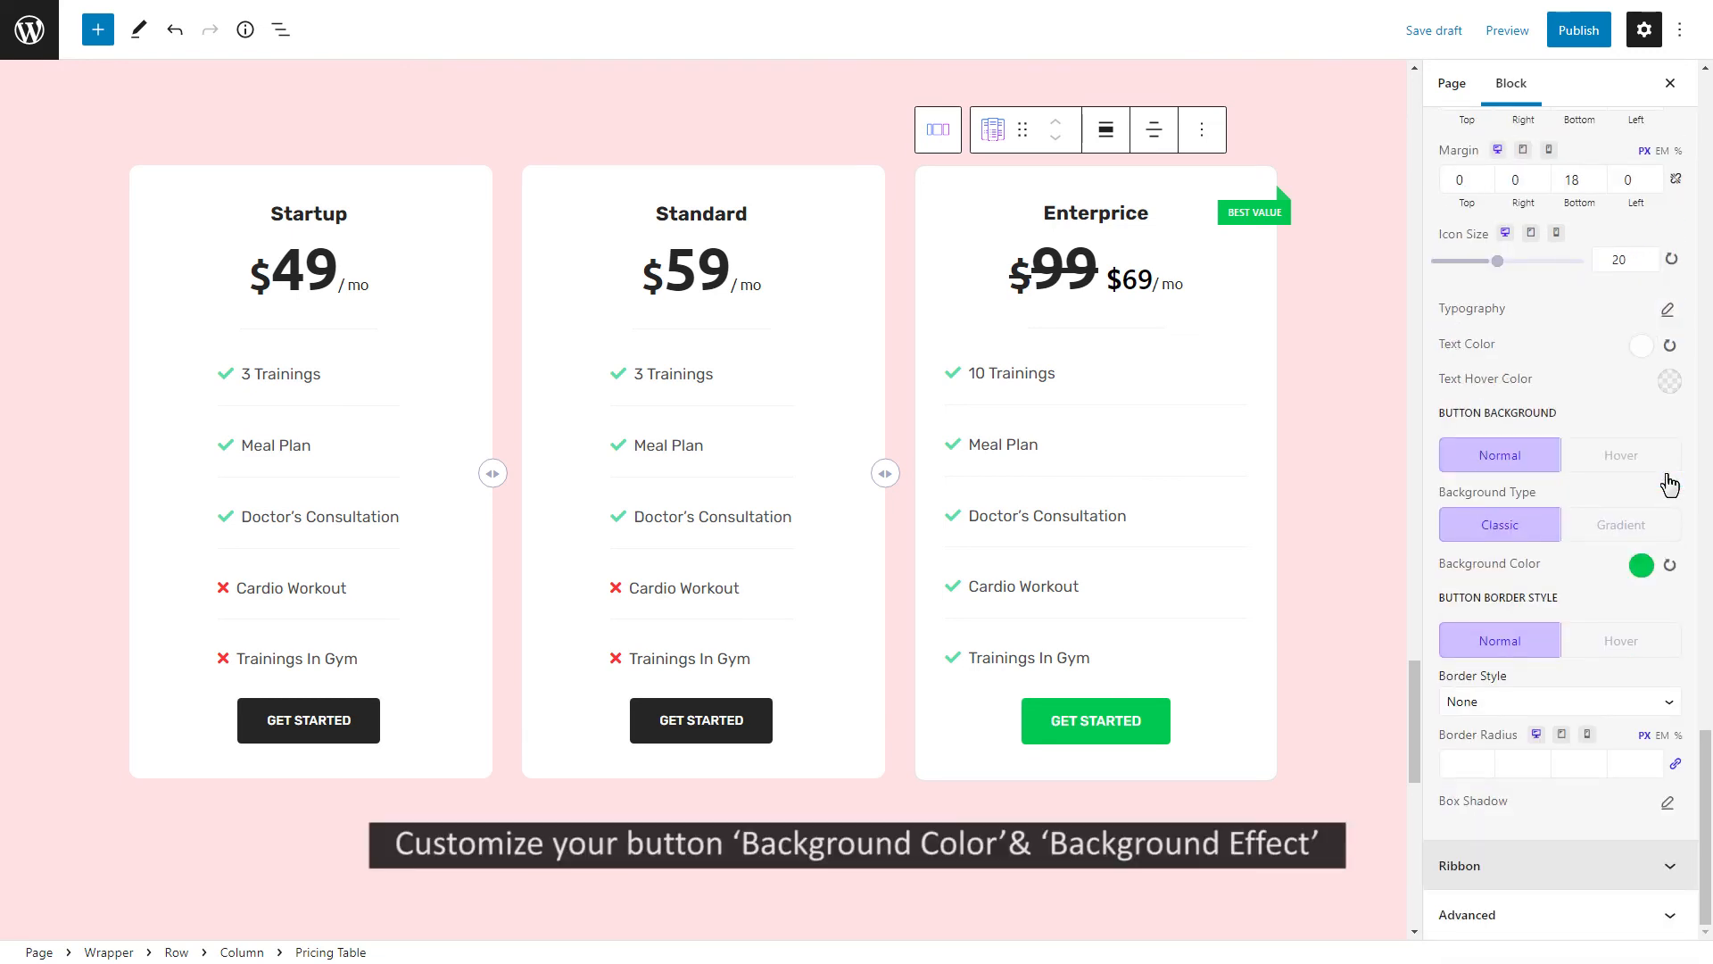
click(1642, 565)
double_click(1513, 504)
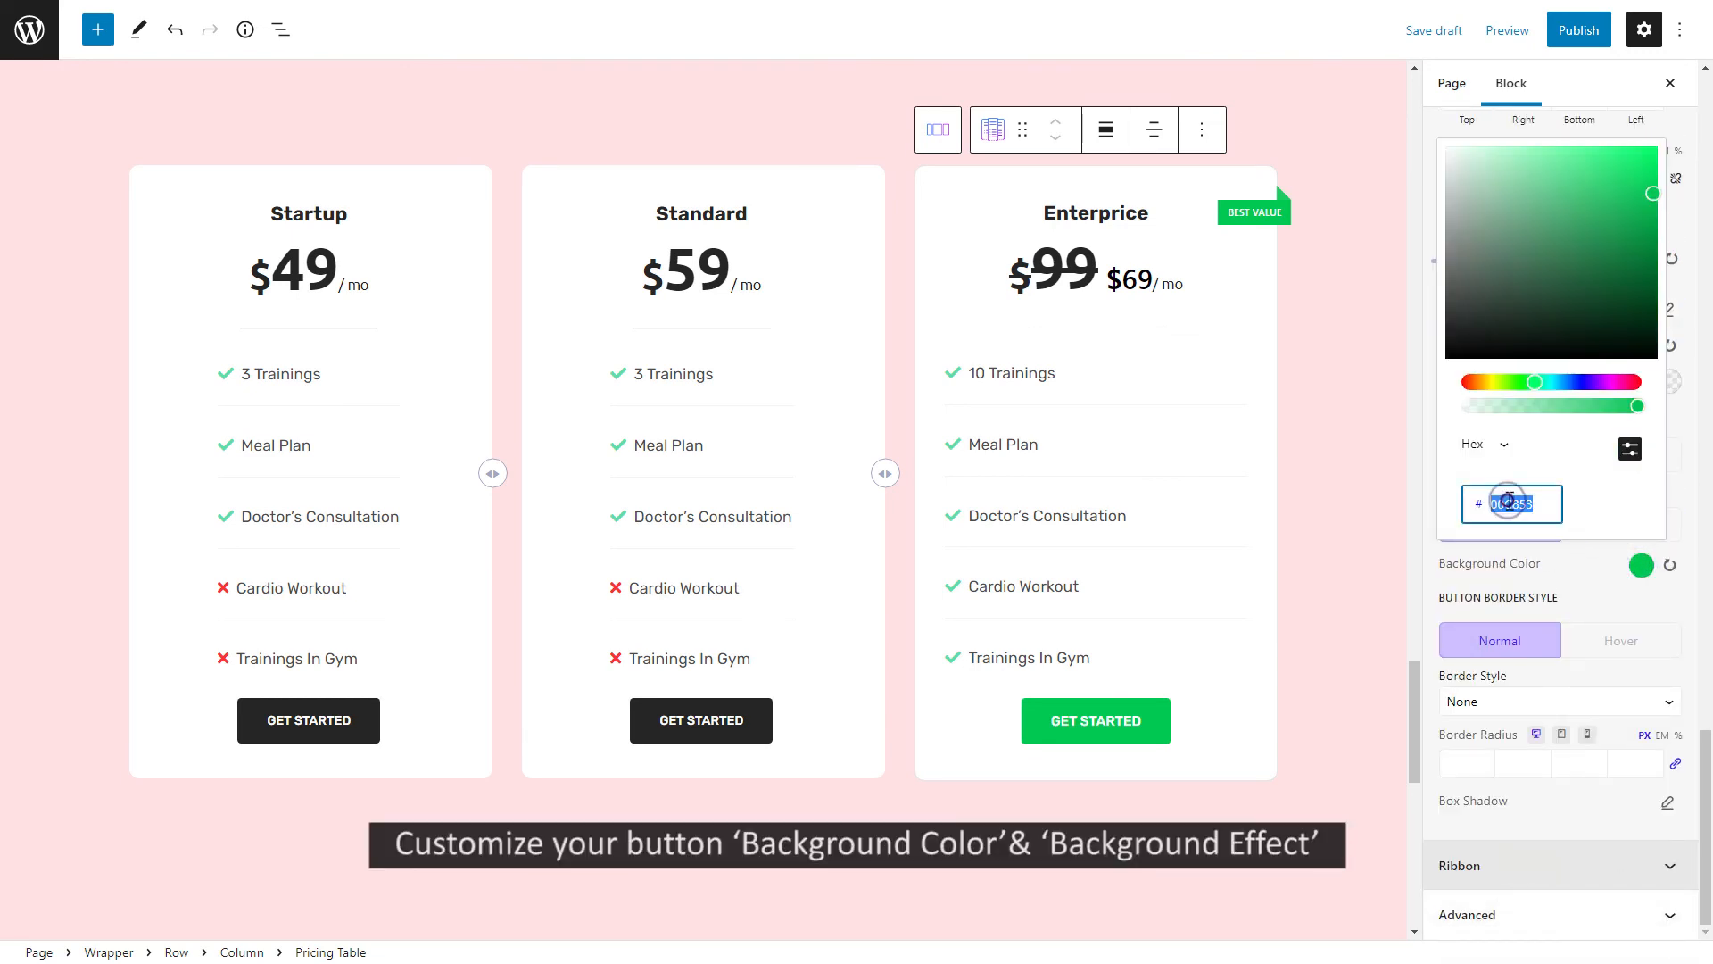
key(ctrl+v)
click(1642, 567)
Set the button's hover background color to #252525
click(1623, 459)
click(1670, 565)
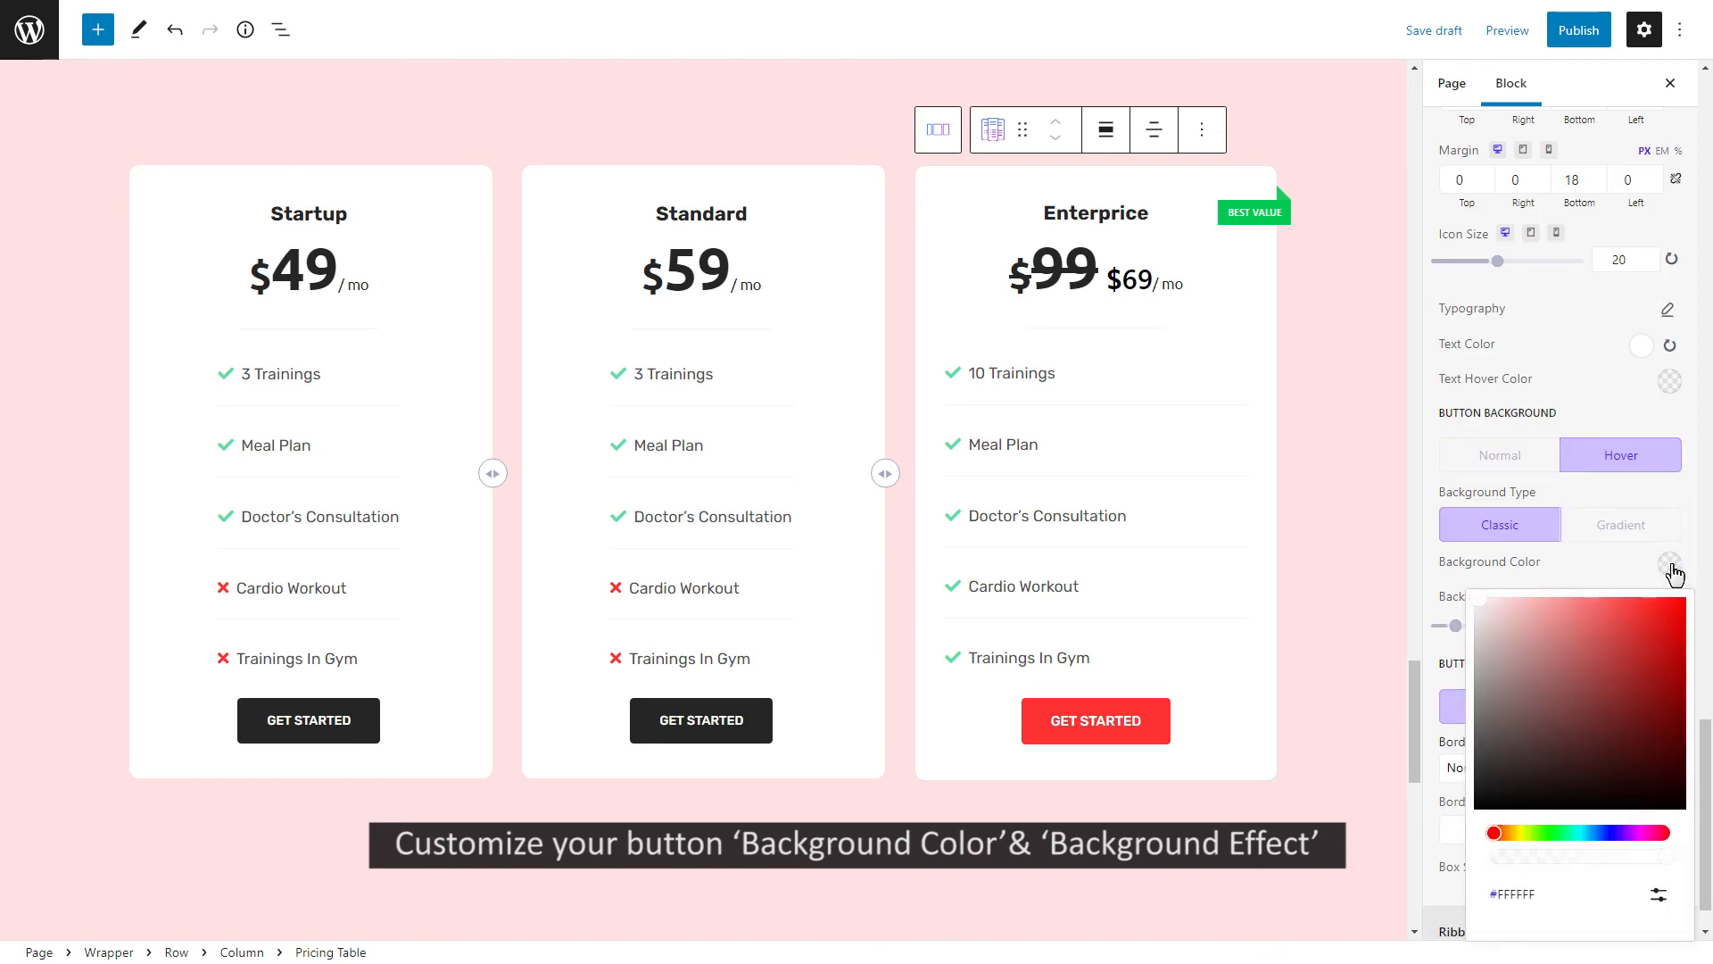
double_click(1542, 496)
key(ctrl+v)
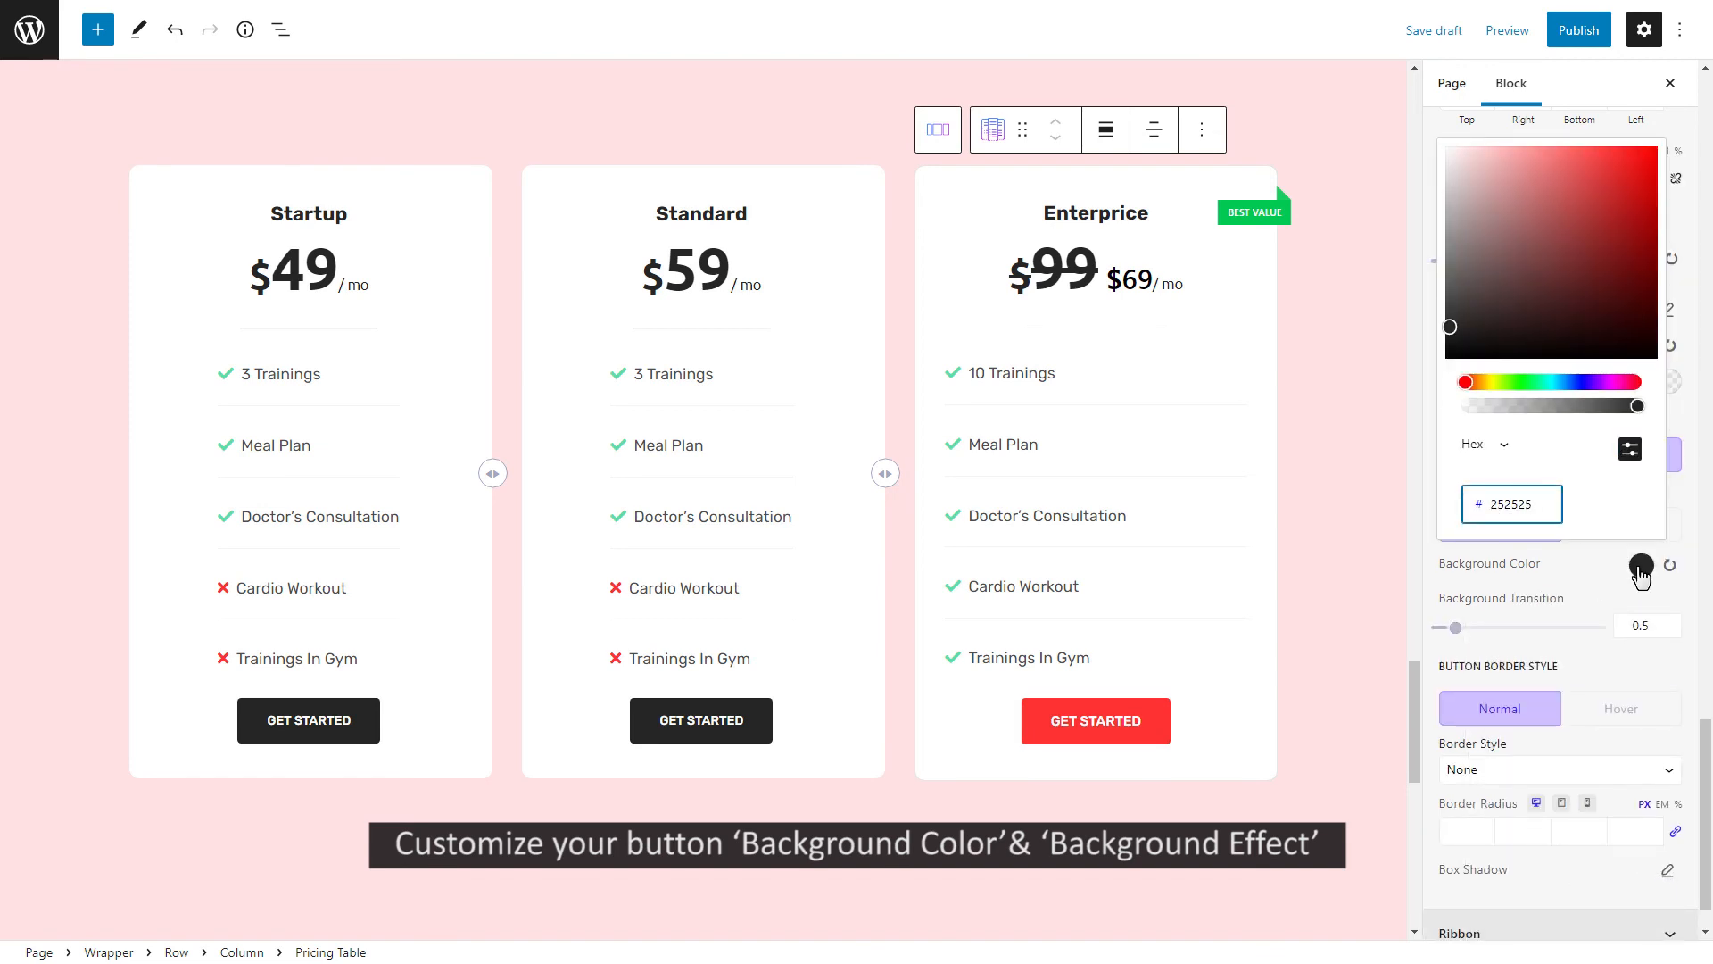
click(1641, 566)
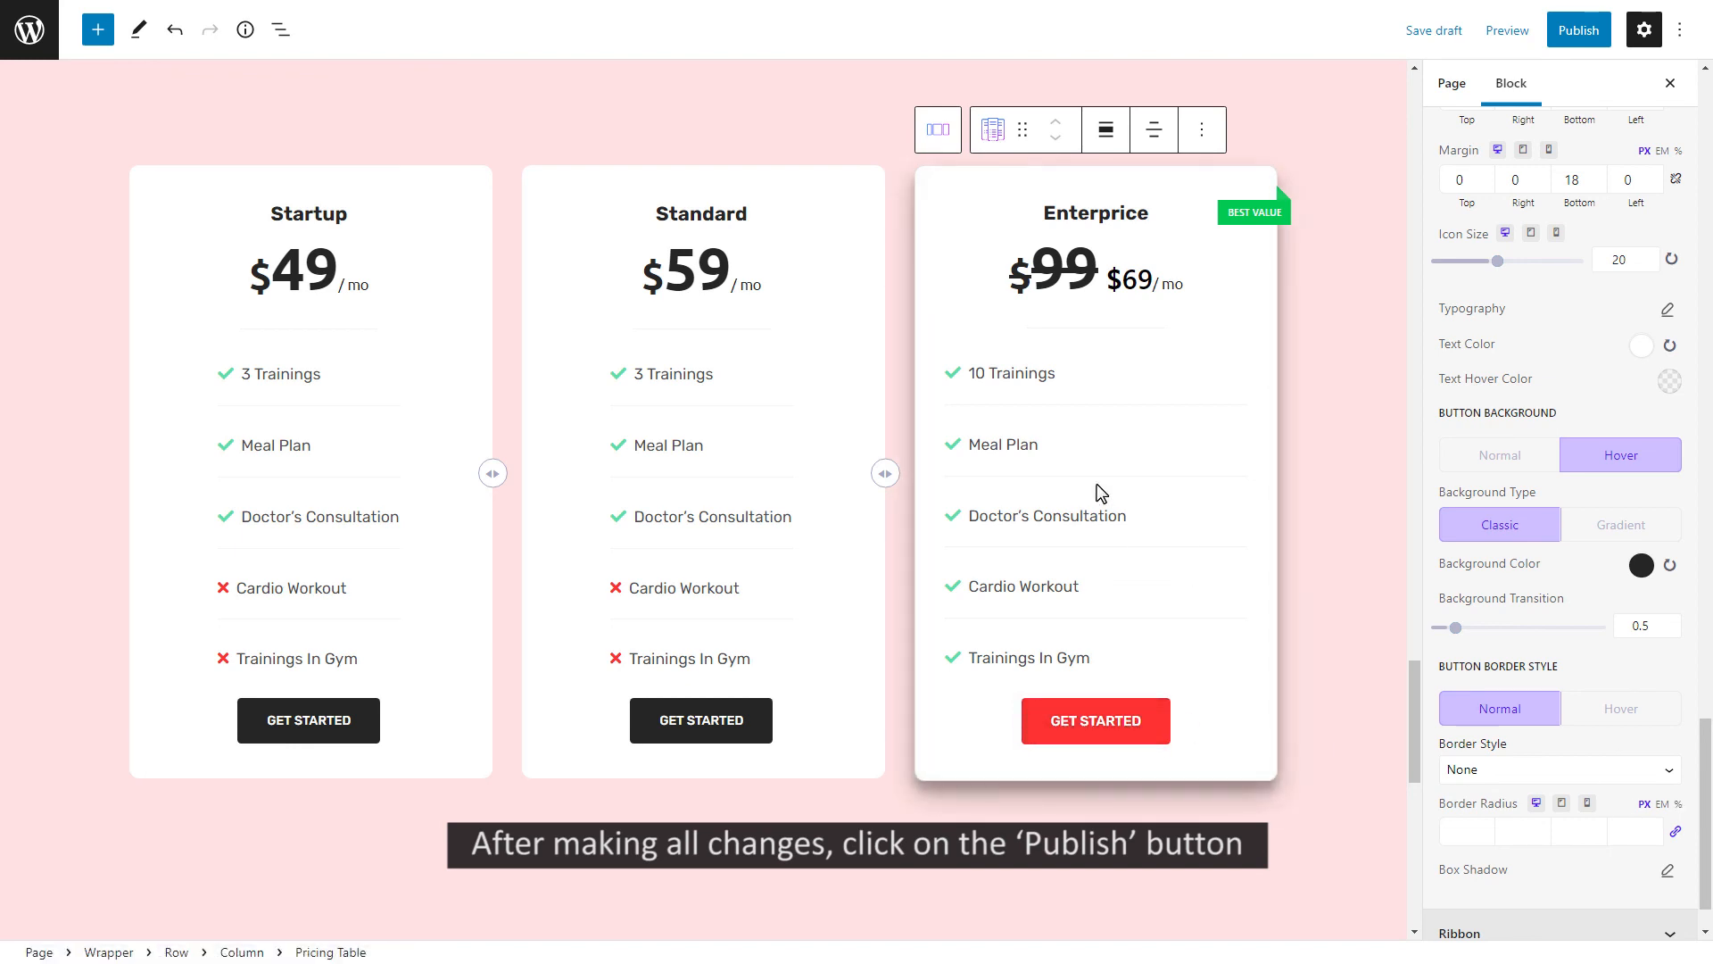
Publish the page with the finished pricing tables
drag(1706, 794, 1711, 149)
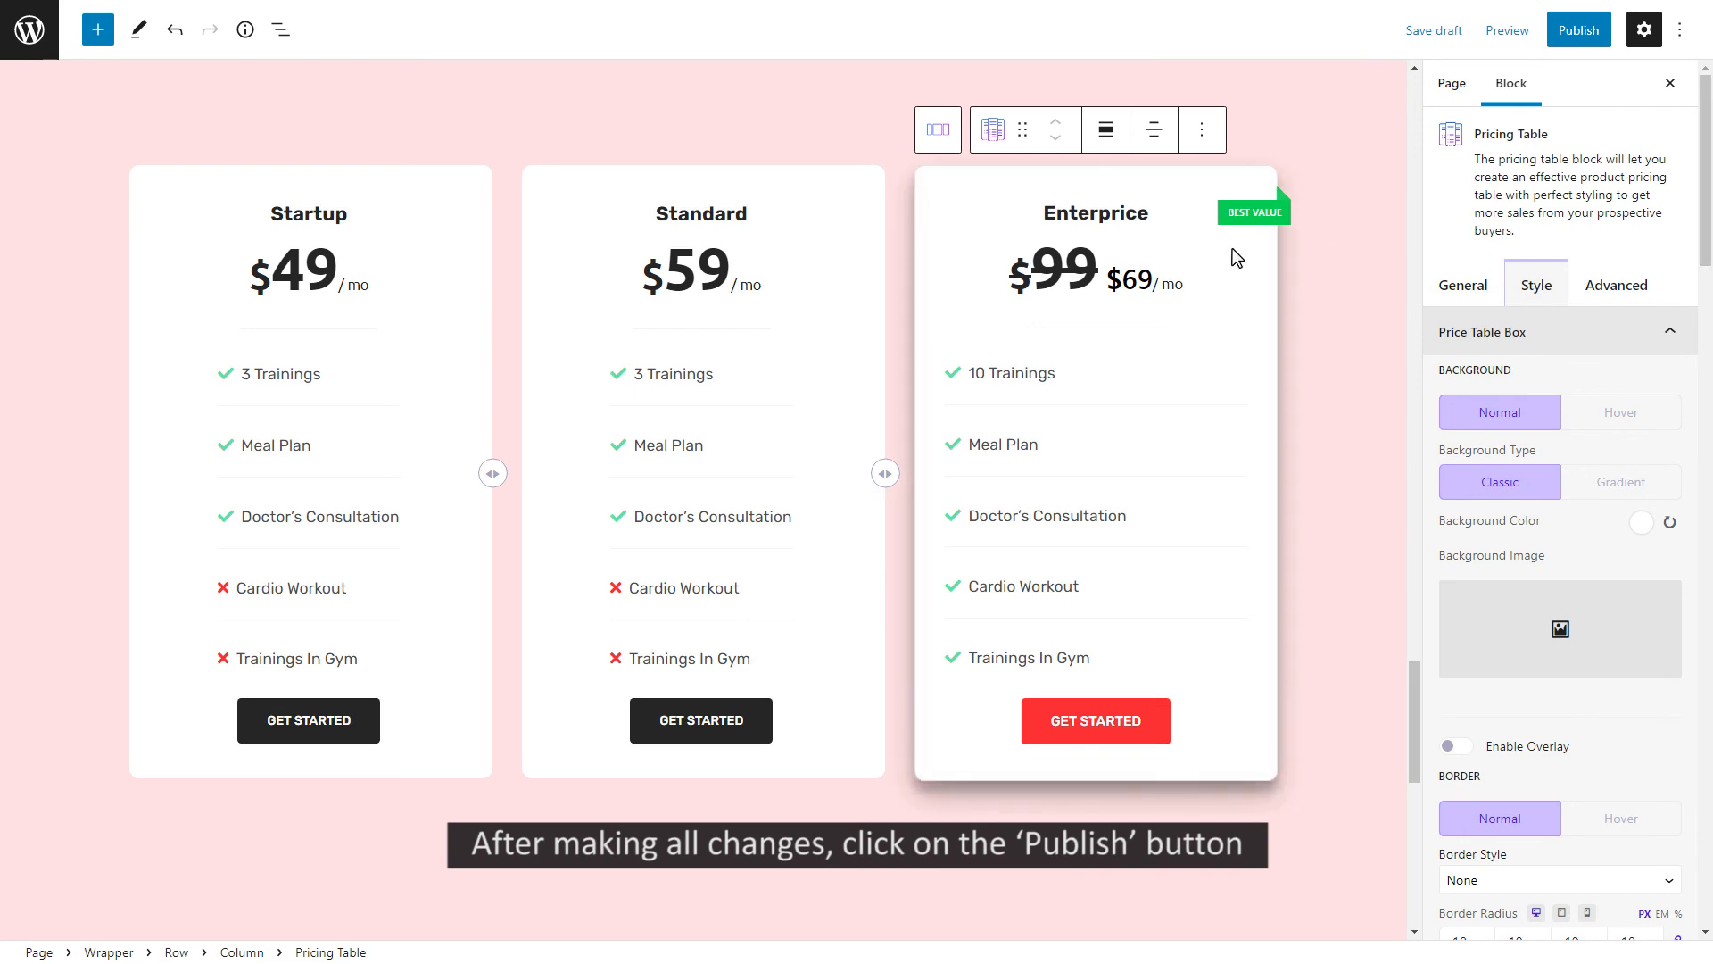
click(1579, 34)
click(1537, 32)
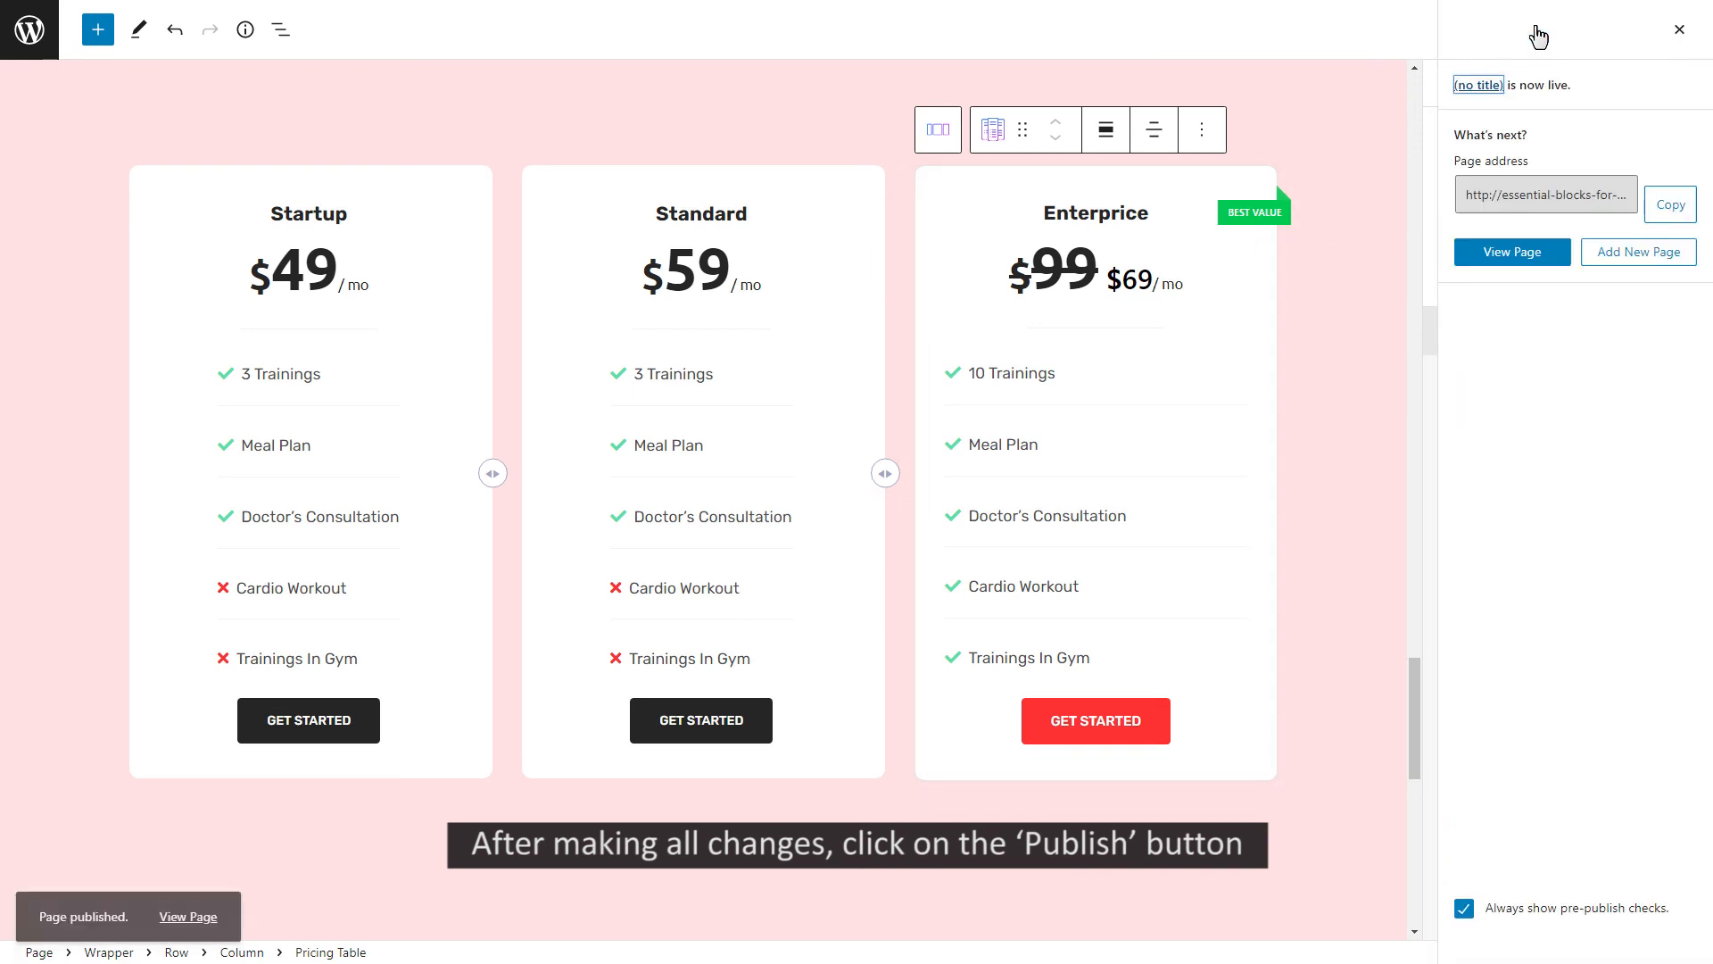
View the live page and examine its Choose Your Pricing Plan section
click(1524, 254)
scroll(1709, 682, down, 15)
drag(1712, 681, 1710, 735)
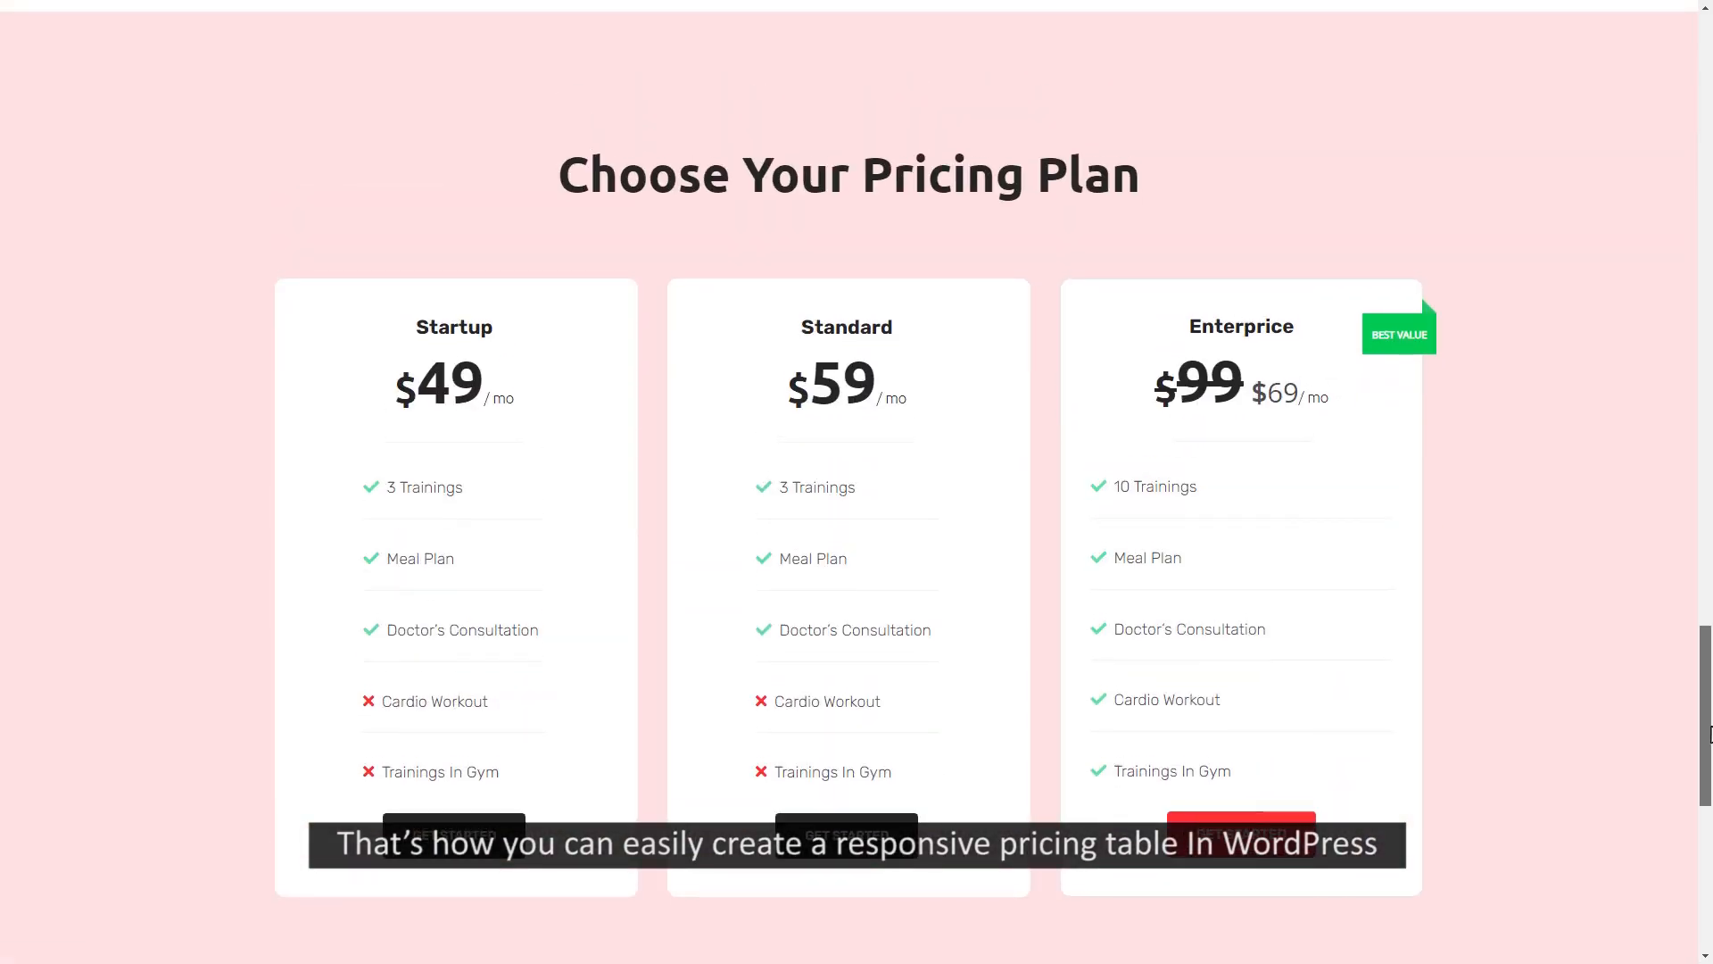